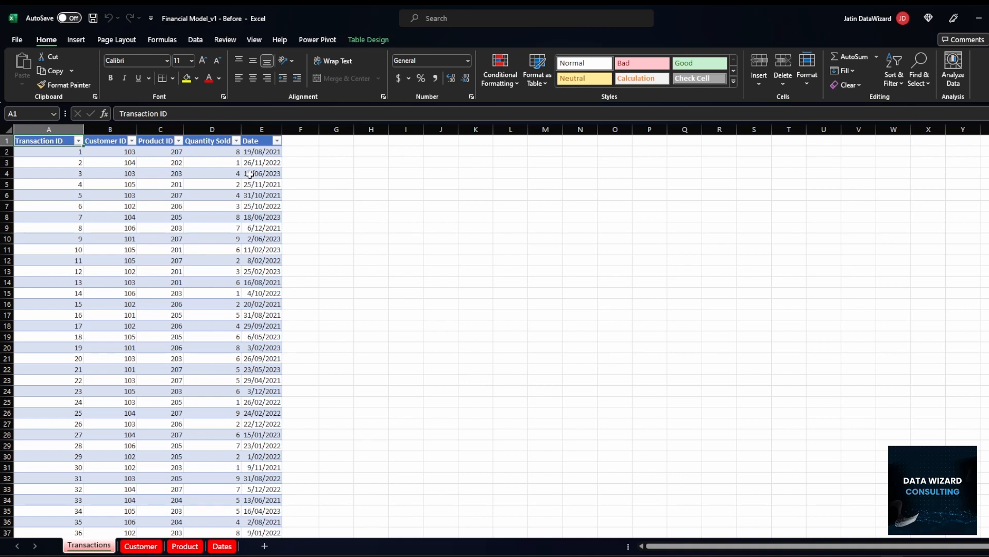
Import data from the Excel workbook Financial Model_v1 - Before.xlsx
click(196, 39)
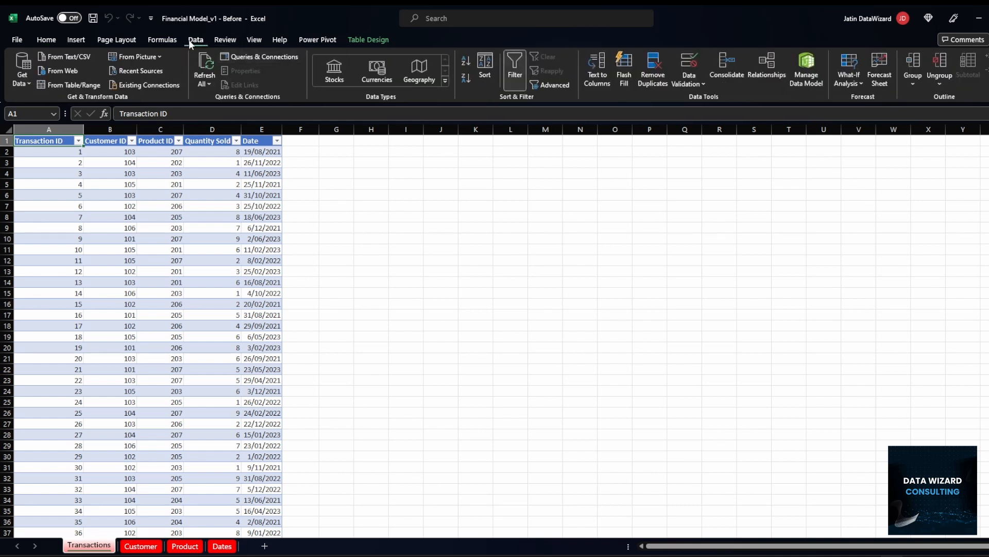
click(111, 181)
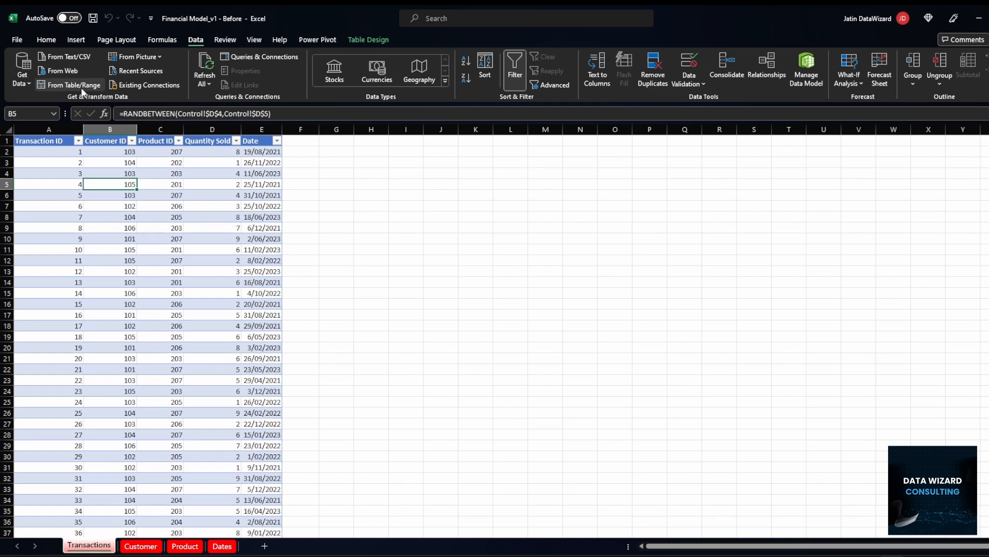
click(22, 73)
mouse_move(70, 106)
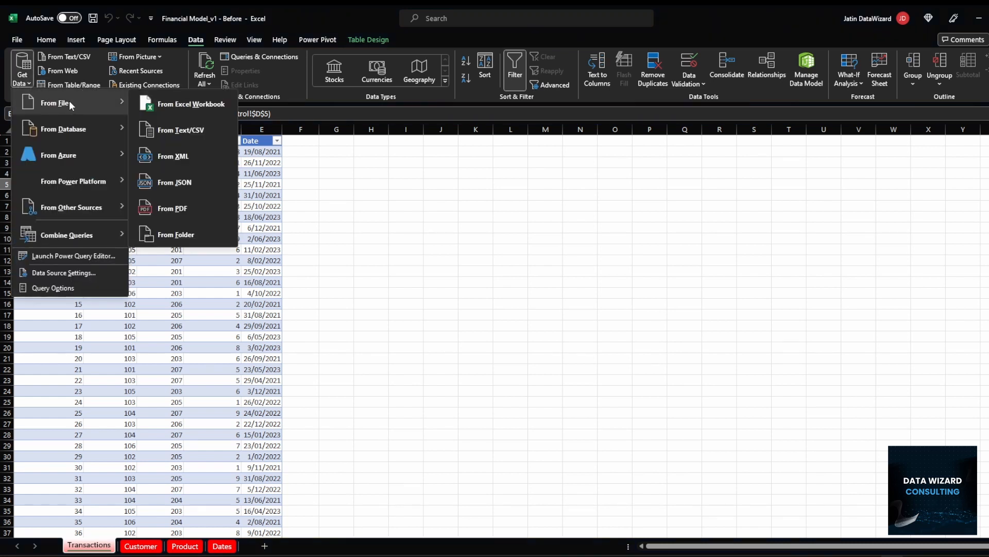
click(176, 101)
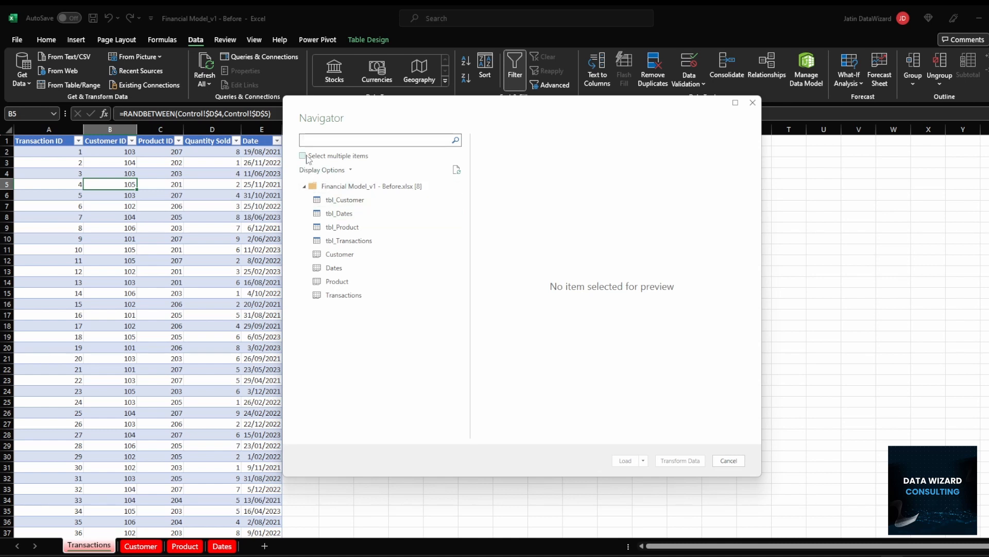
Select the tables tbl_Customer, tbl_Dates, tbl_Product and tbl_Transactions together and open them for transformation in Power Query
click(303, 156)
click(316, 200)
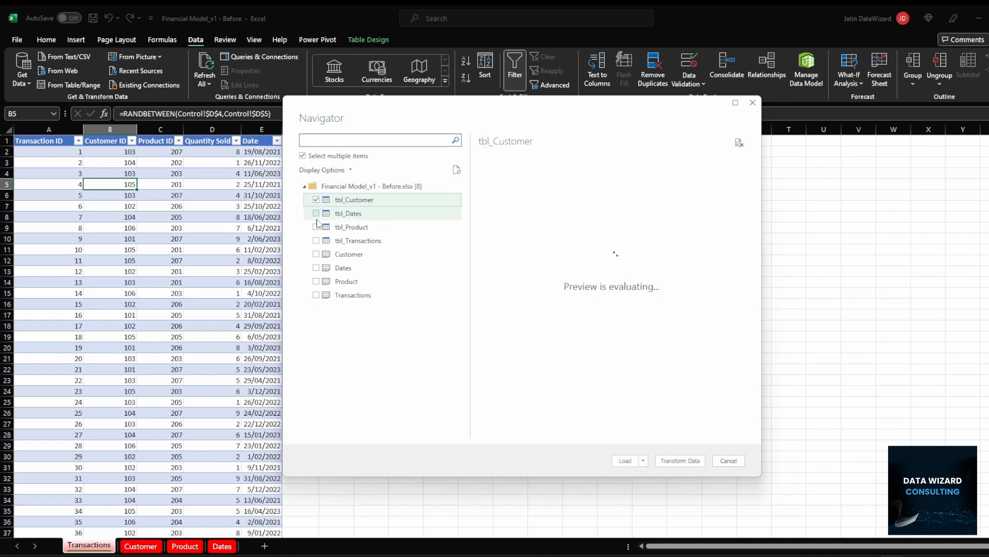
click(316, 213)
click(316, 227)
click(330, 254)
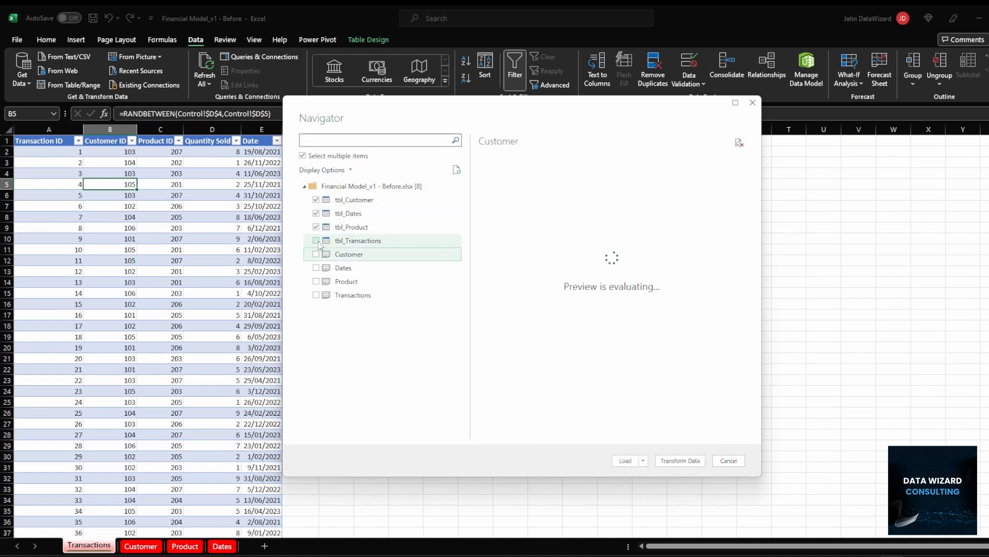
click(316, 241)
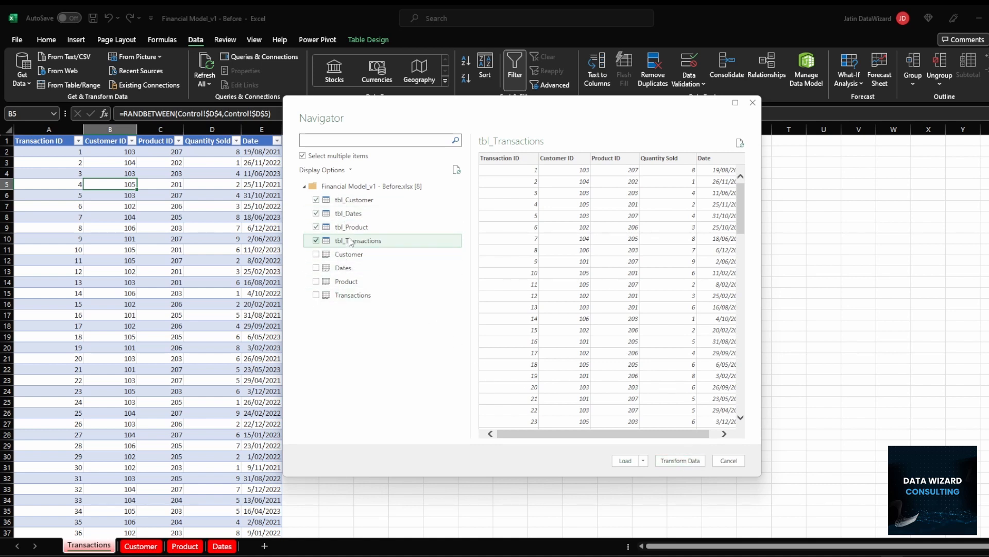
click(692, 465)
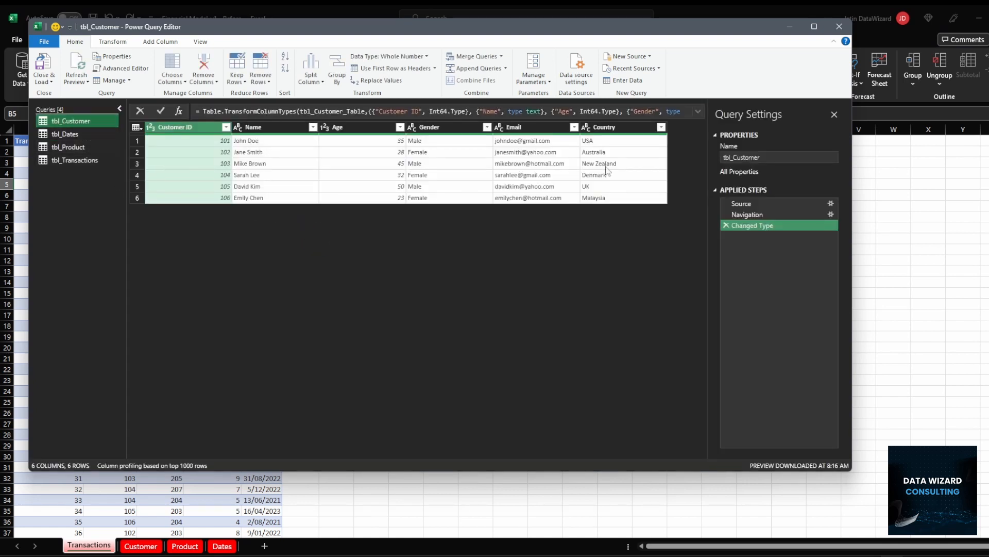
Load the four queries as connections only, adding them to the Data Model, and save the workbook
click(77, 134)
click(78, 146)
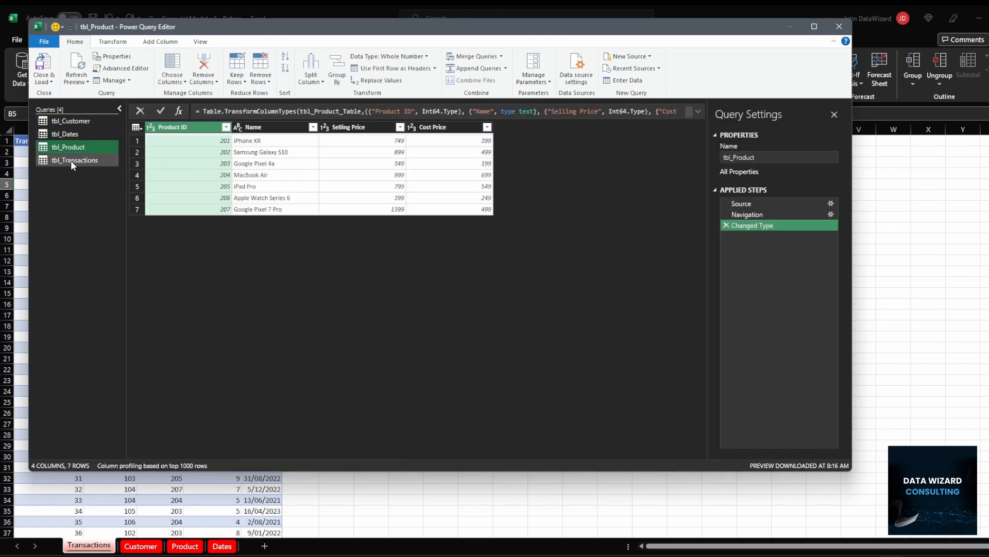
click(70, 159)
click(87, 120)
click(47, 81)
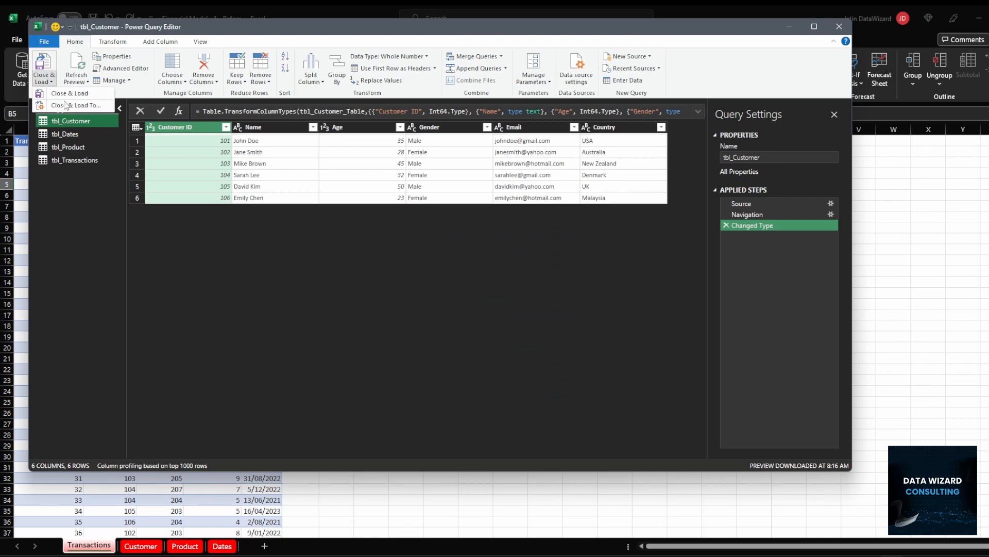
click(96, 108)
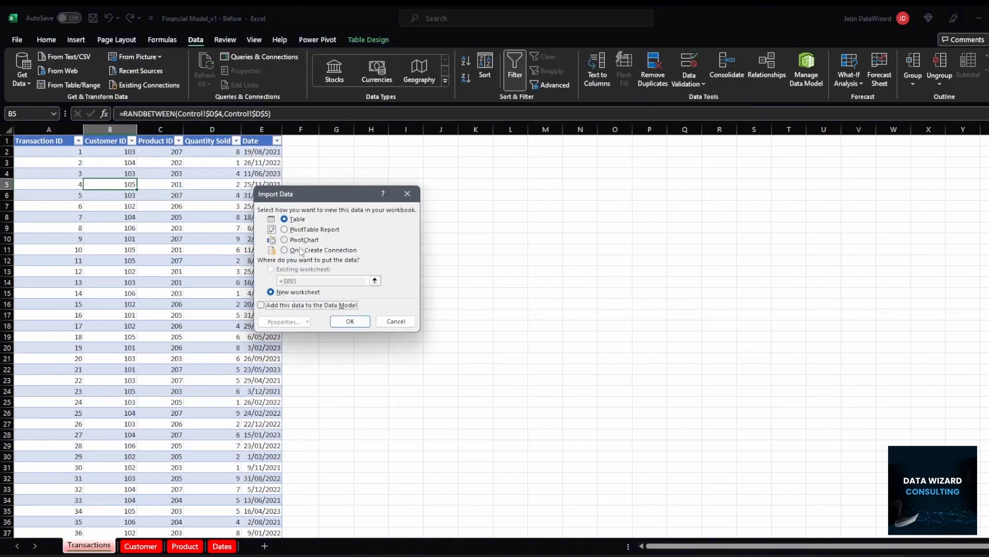
click(309, 250)
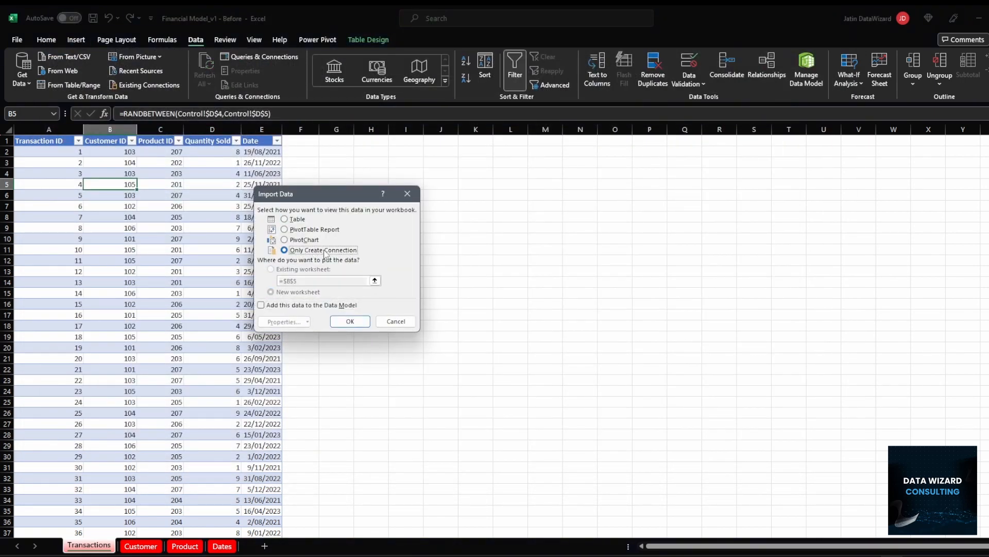
click(316, 305)
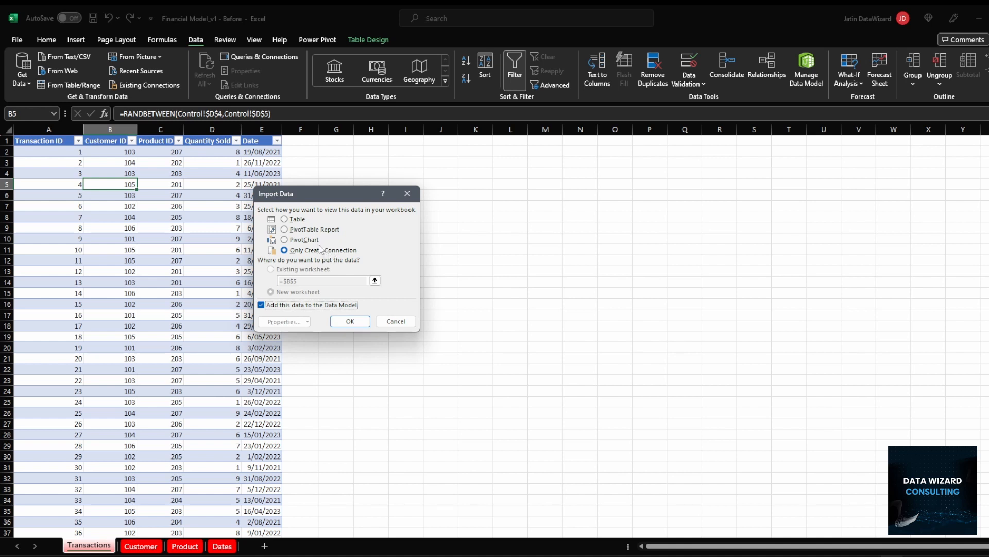
click(354, 318)
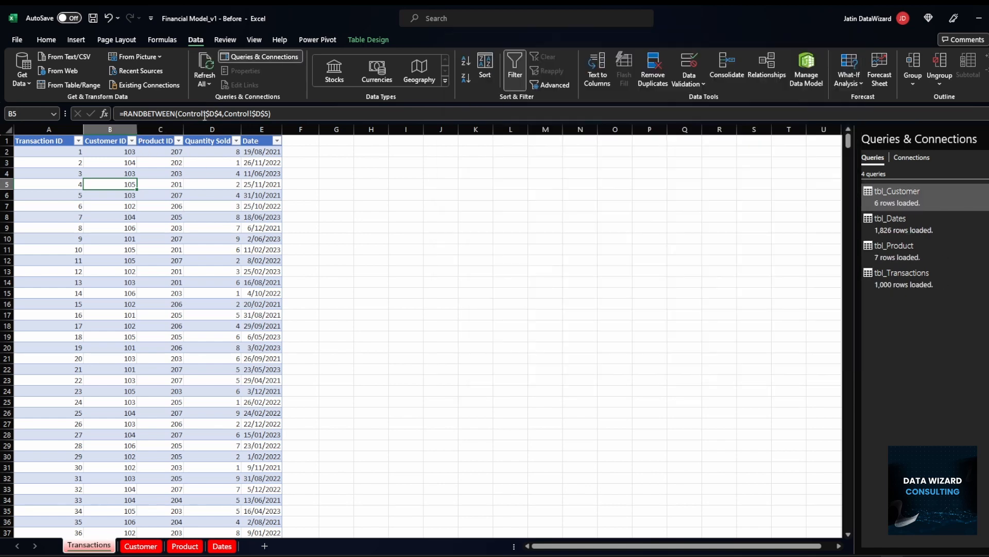
click(92, 18)
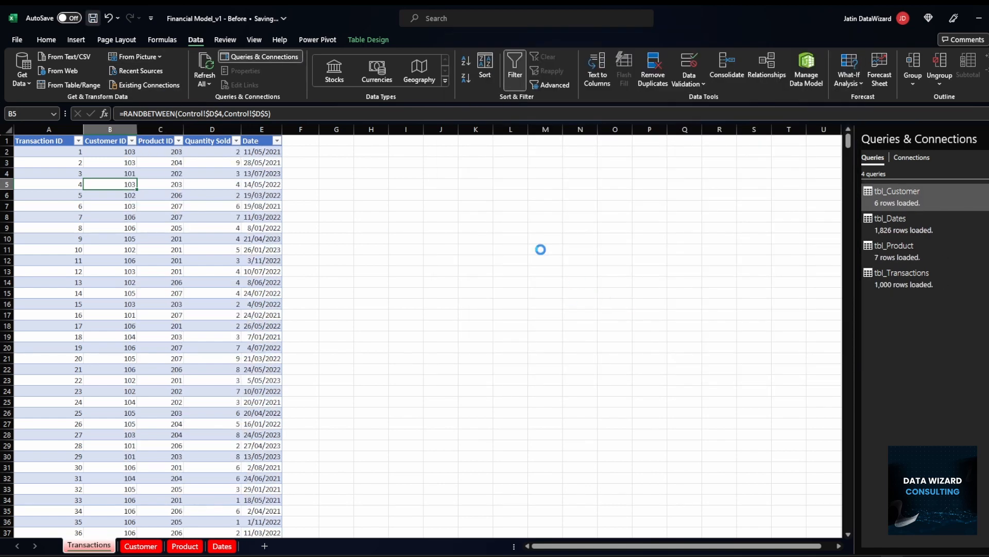
Open the tbl_Dates query for editing and add a Year column derived from the Date column
right_click(908, 234)
click(953, 269)
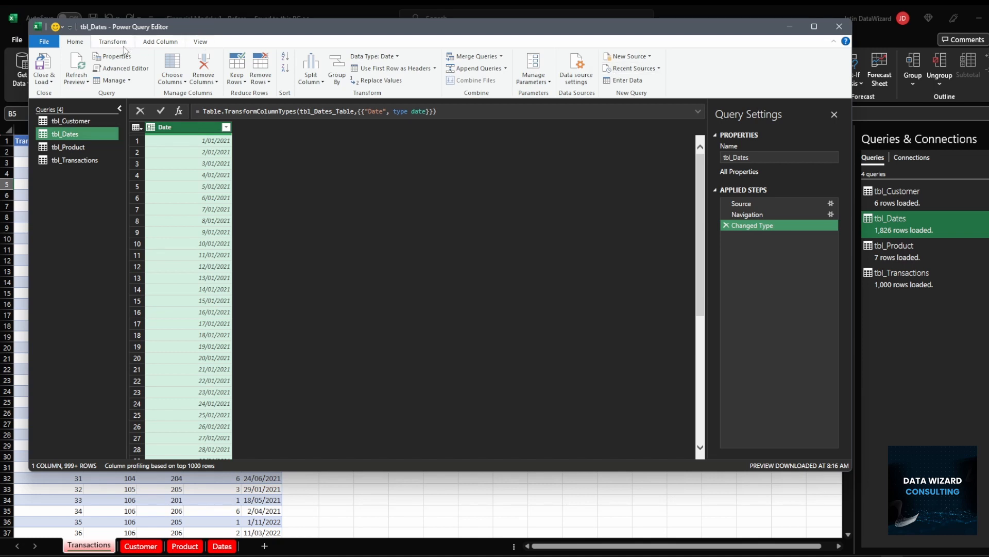
click(154, 42)
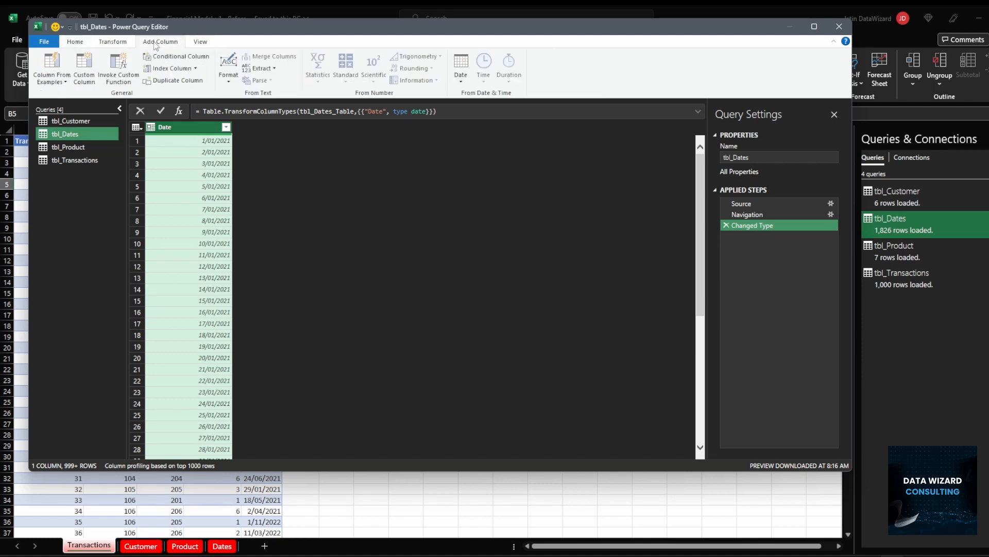
click(113, 42)
click(75, 42)
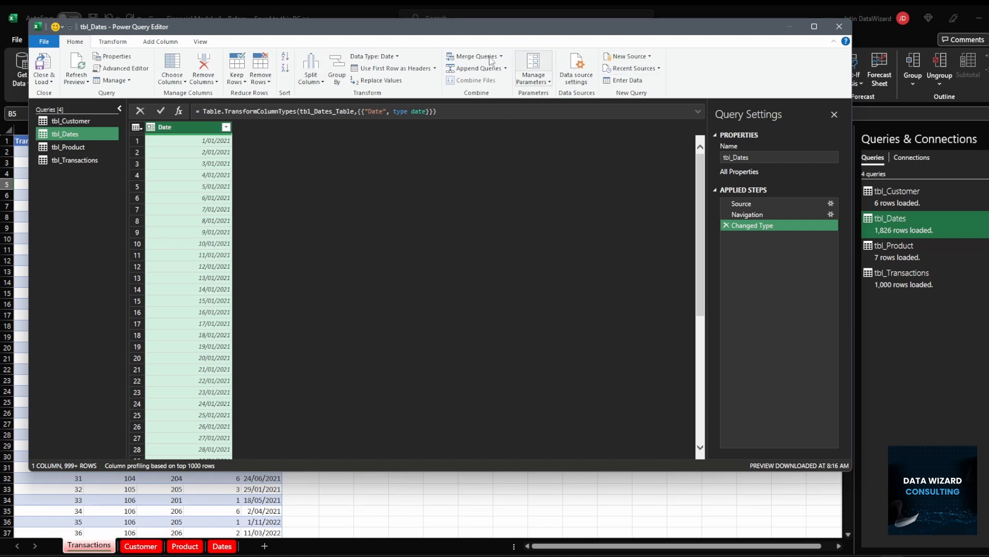
click(122, 43)
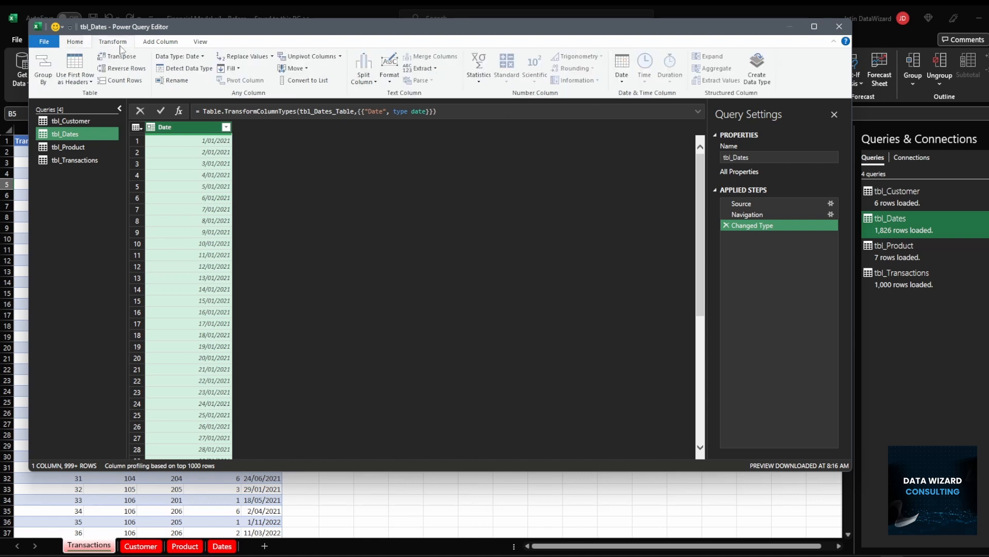
click(161, 42)
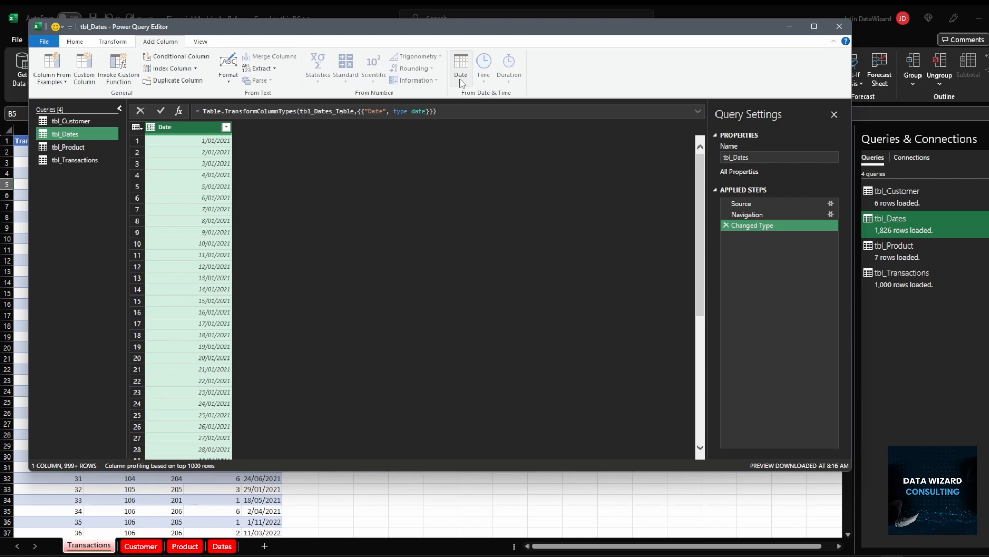
click(461, 81)
mouse_move(526, 133)
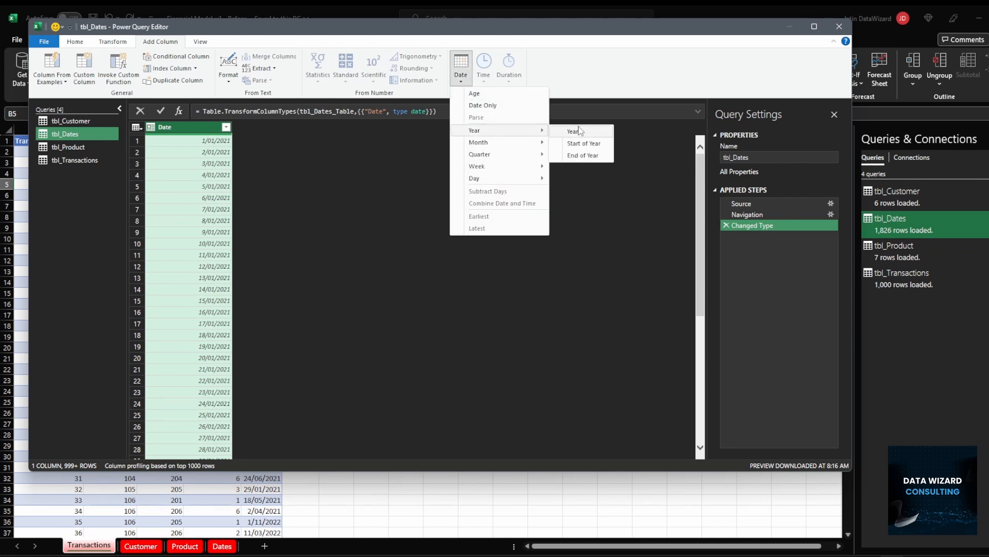
click(577, 131)
Add End of Month and Month Name columns to tbl_Dates, derived from the Date column
click(460, 78)
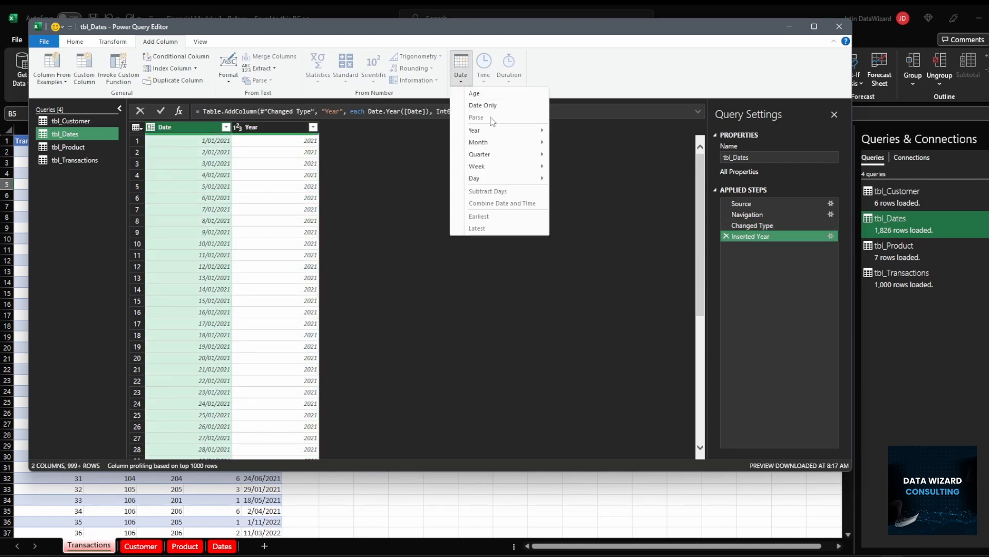
mouse_move(510, 143)
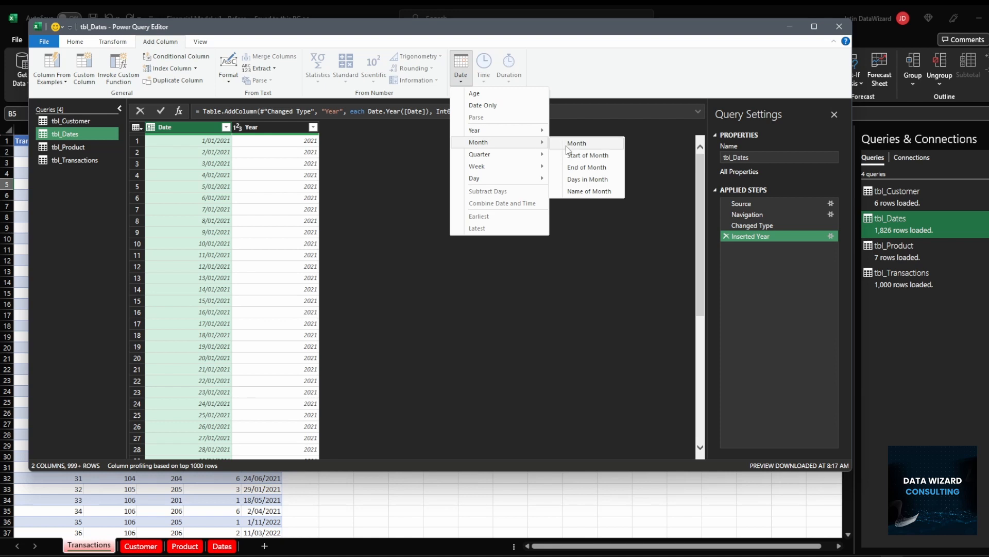
click(588, 166)
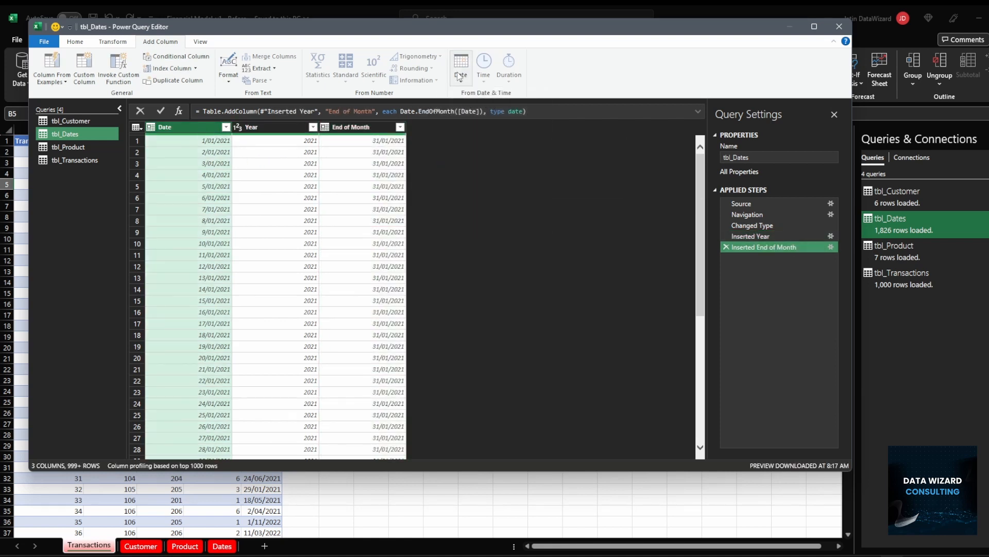
click(459, 78)
mouse_move(510, 142)
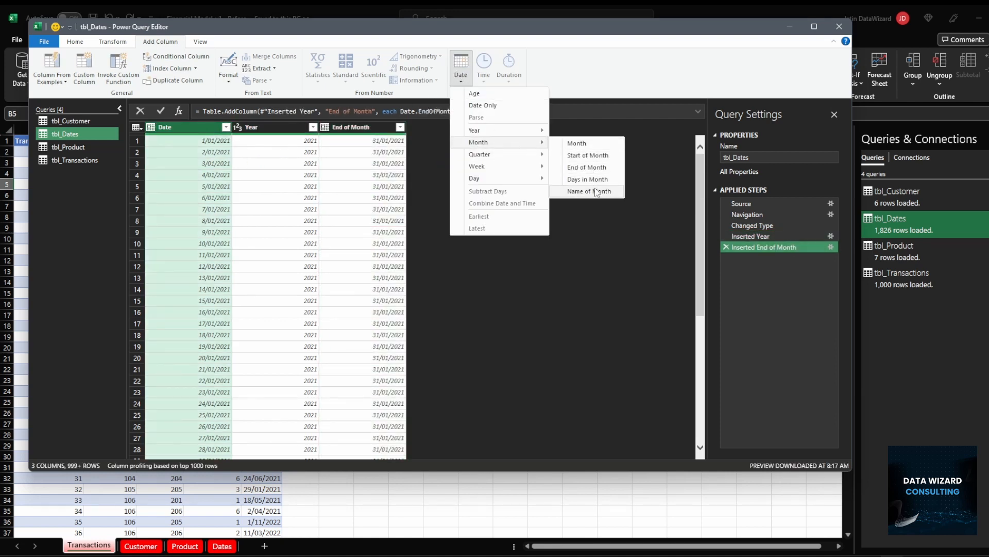
click(596, 191)
Add Month number and Quarter of Year columns to tbl_Dates, derived from the Date column
click(461, 77)
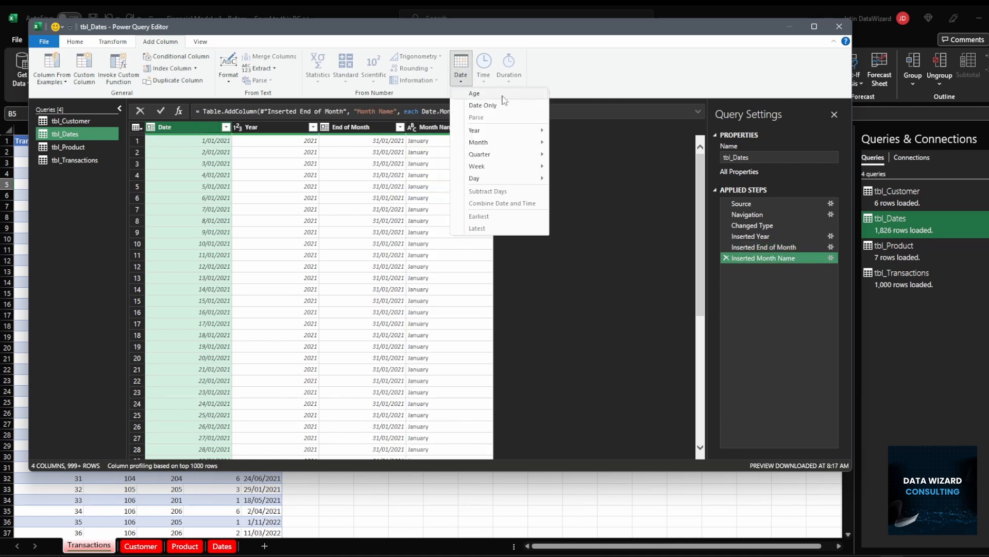
mouse_move(510, 142)
click(584, 145)
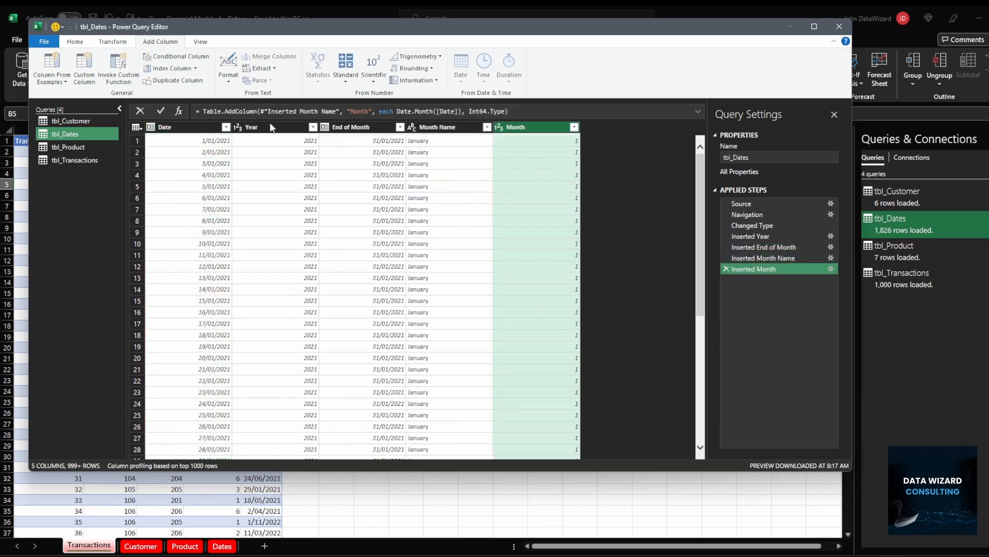
click(209, 128)
click(469, 75)
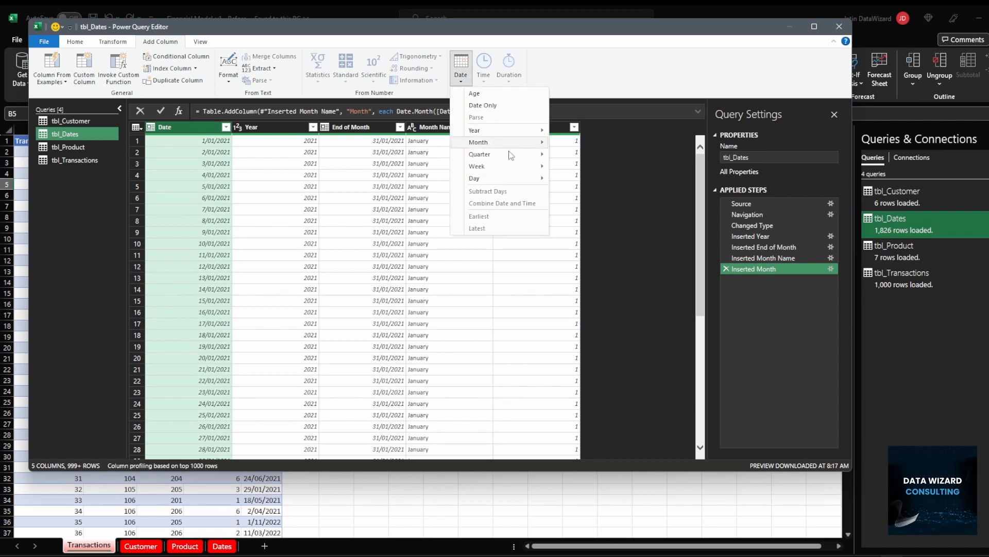
mouse_move(510, 154)
click(593, 154)
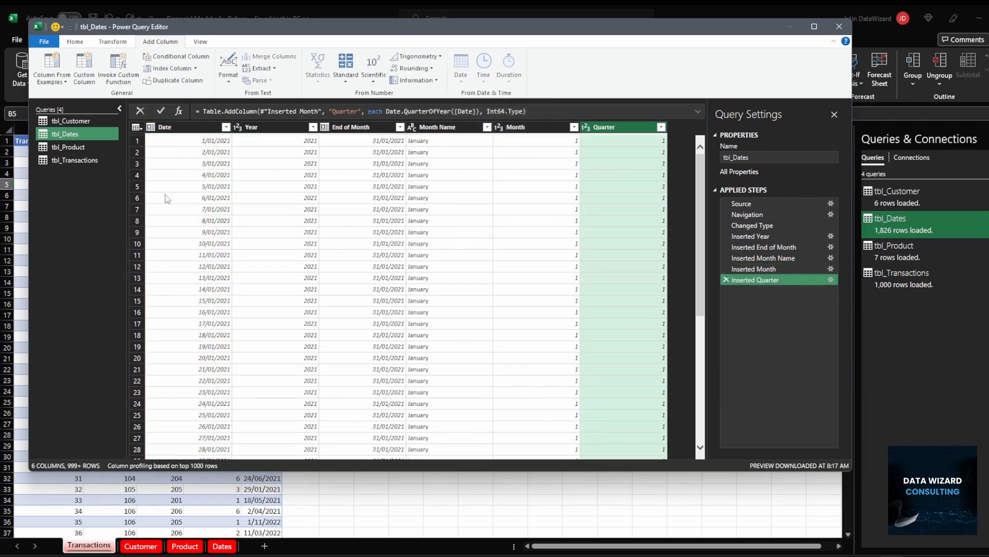
click(190, 128)
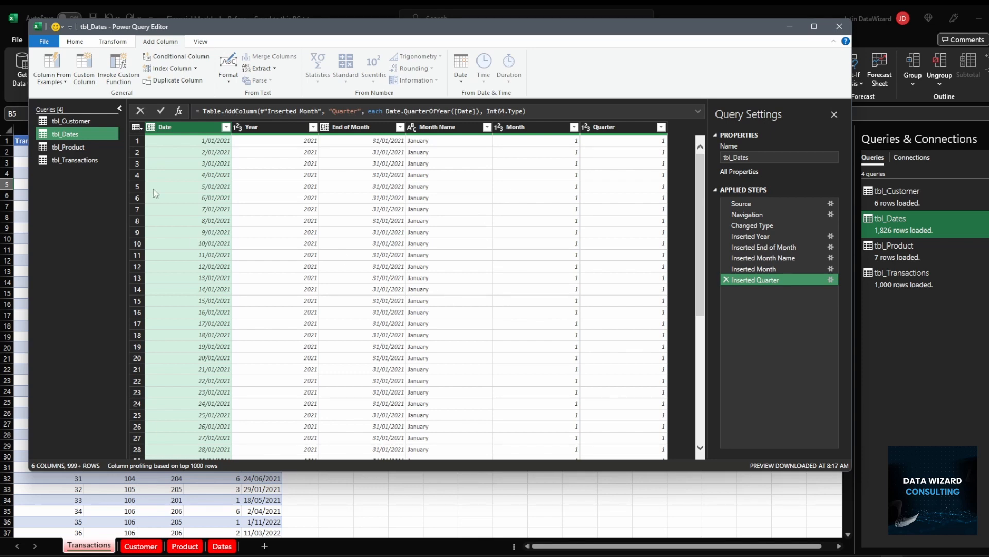
Review the data in the tbl_Customer, tbl_Dates, tbl_Product and tbl_Transactions queries
click(82, 121)
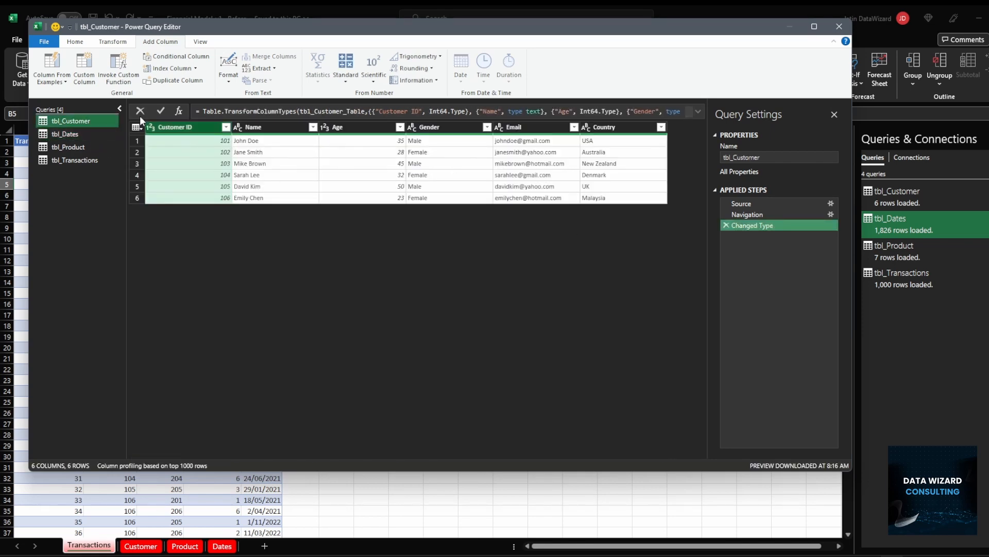
click(70, 135)
click(71, 147)
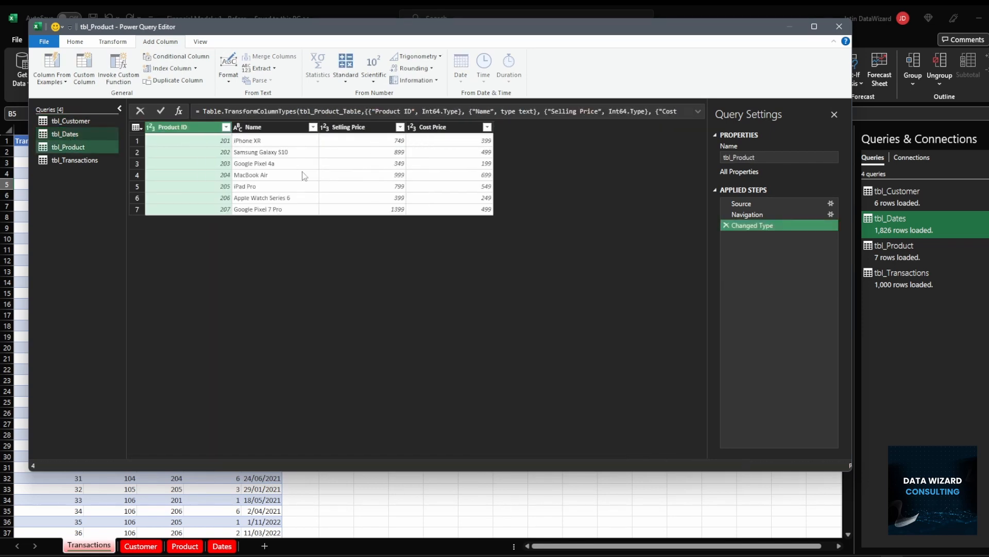
key(Down)
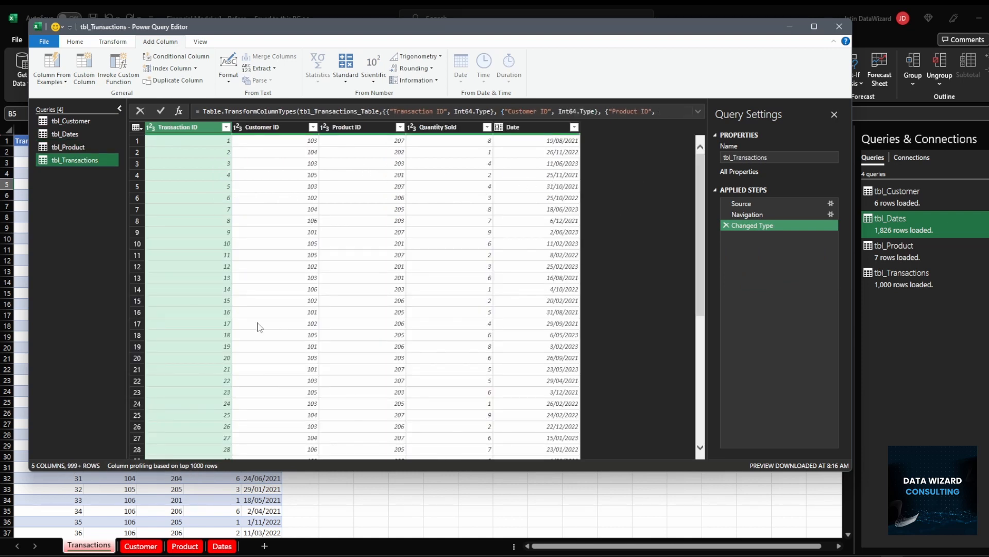
scroll(316, 293, down, 20)
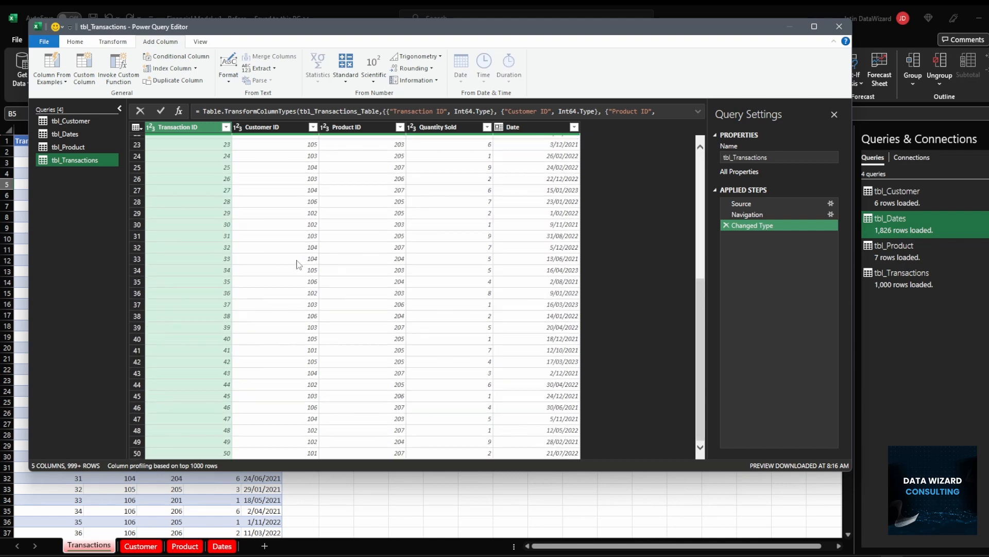
scroll(313, 273, up, 20)
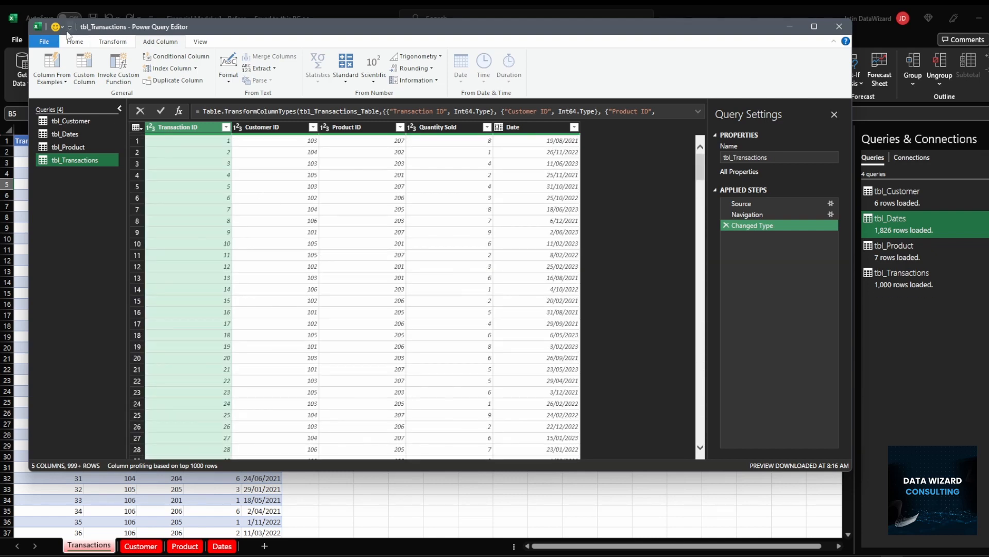
Close and load the query edits into the data model, then preview tbl_Dates and compare it with the Dates sheet
click(74, 41)
click(44, 66)
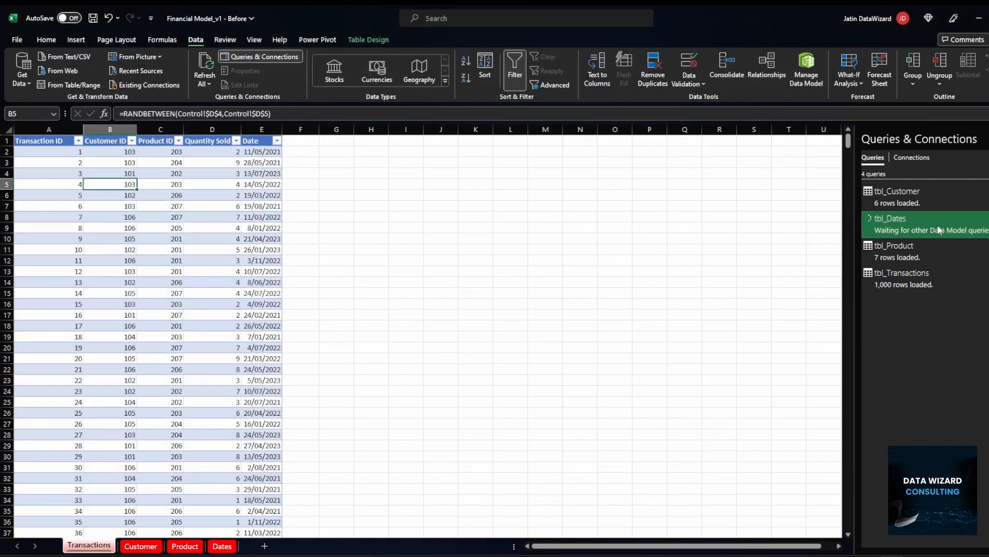
mouse_move(908, 221)
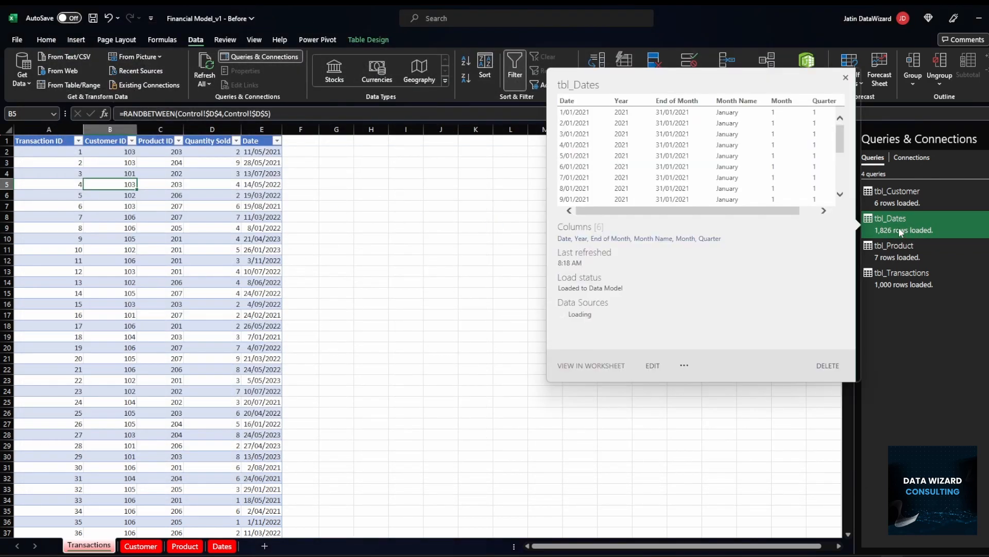
click(222, 546)
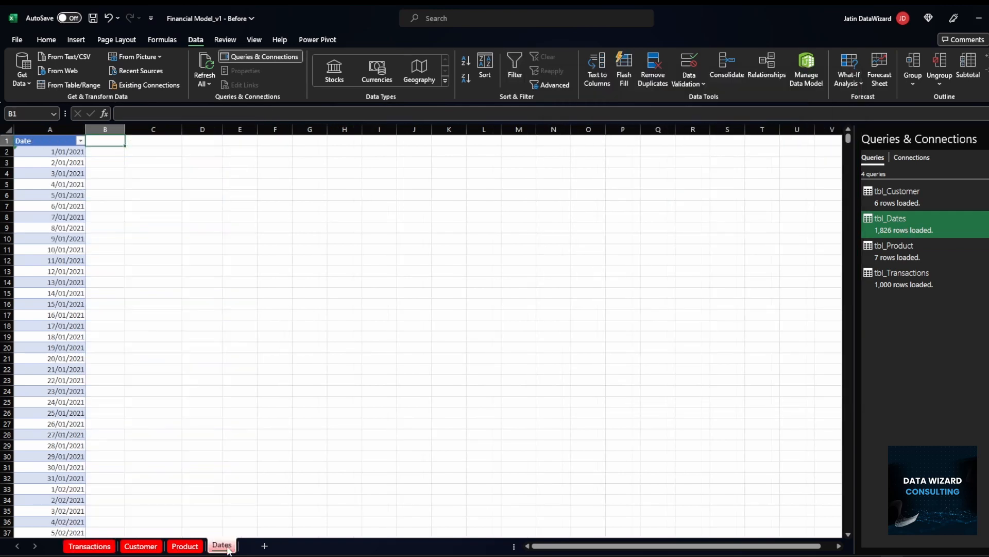
click(90, 546)
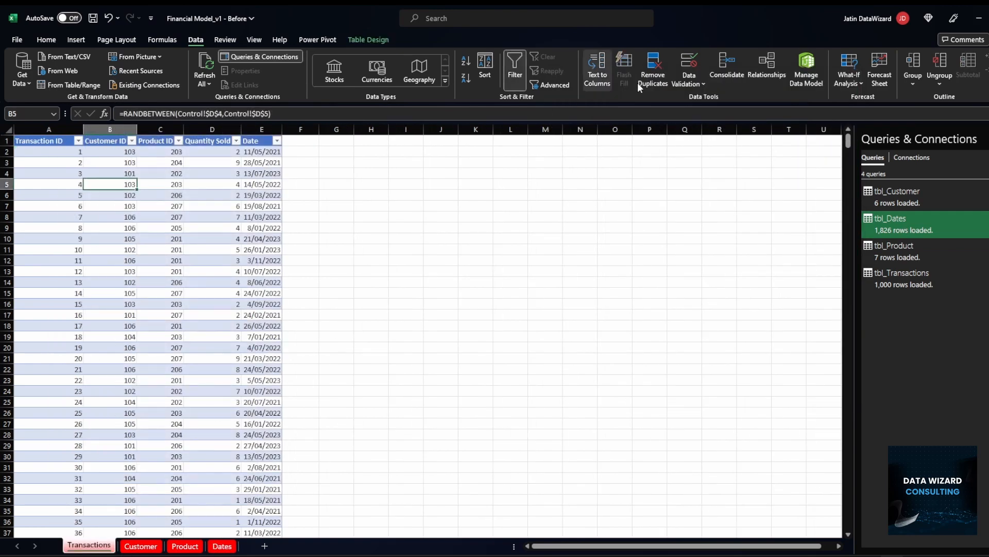
Open the data model in Power Pivot and review the tbl_Customer, tbl_Dates and tbl_Transactions tables
click(798, 69)
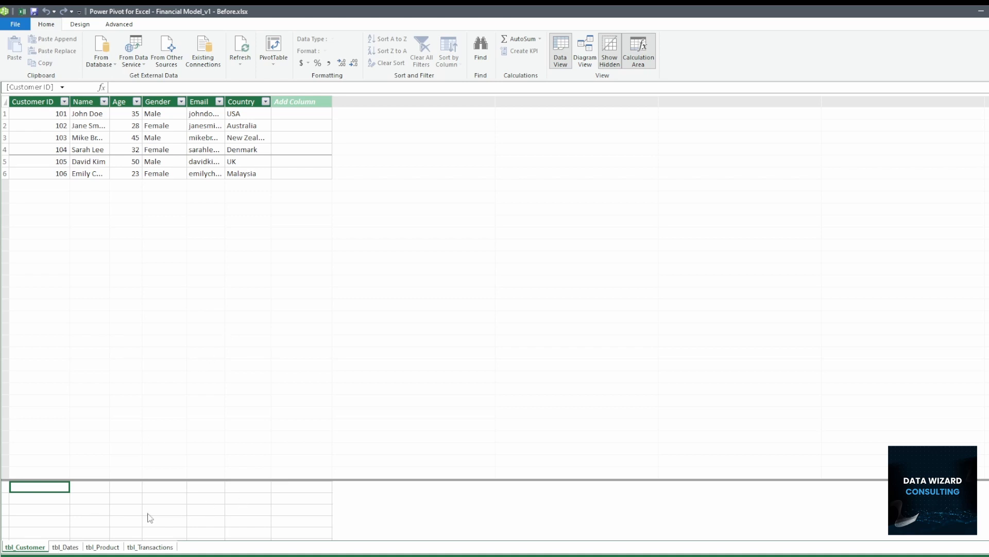
click(65, 546)
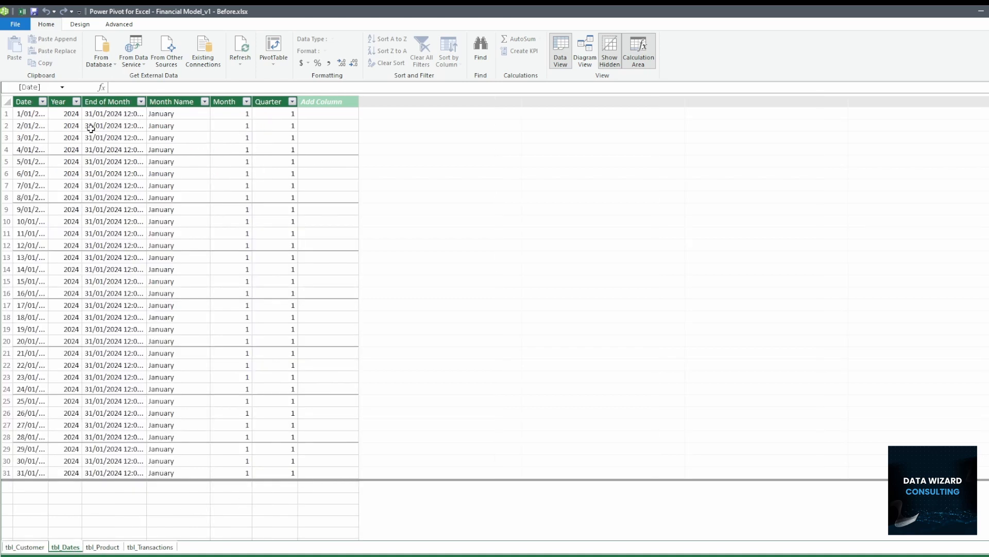
click(25, 547)
click(151, 546)
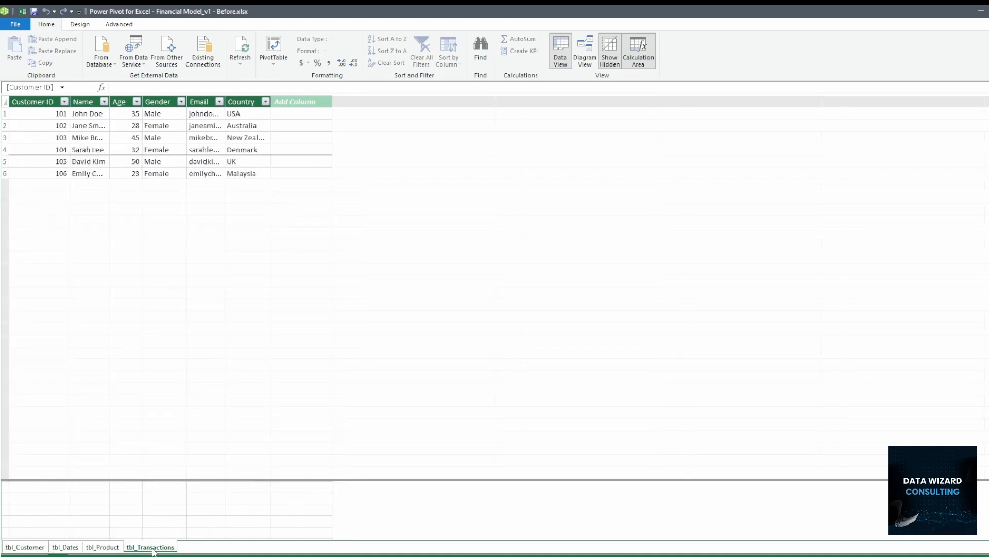
click(9, 547)
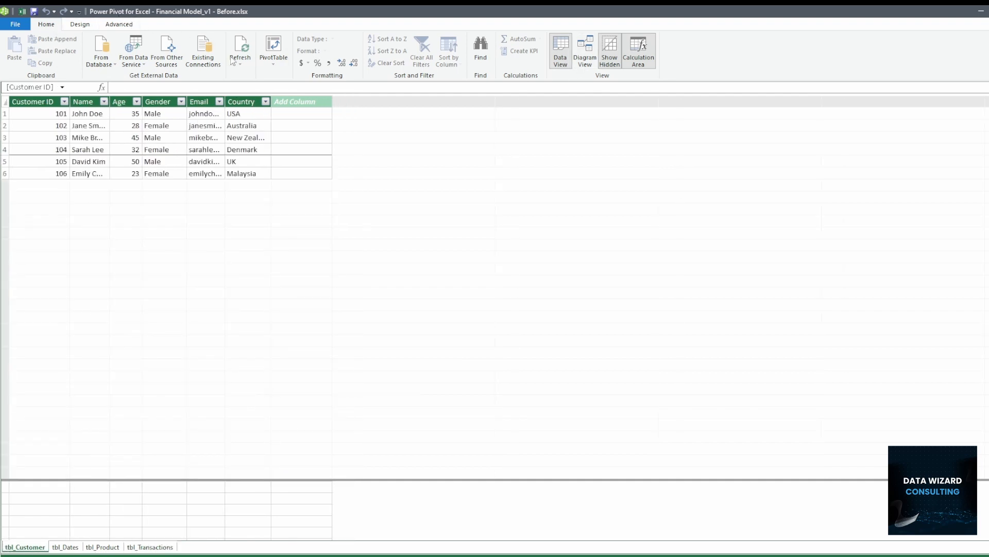
Show the model as a diagram and arrange it with tbl_Transactions between the other tables and tbl_Customer above it
click(584, 49)
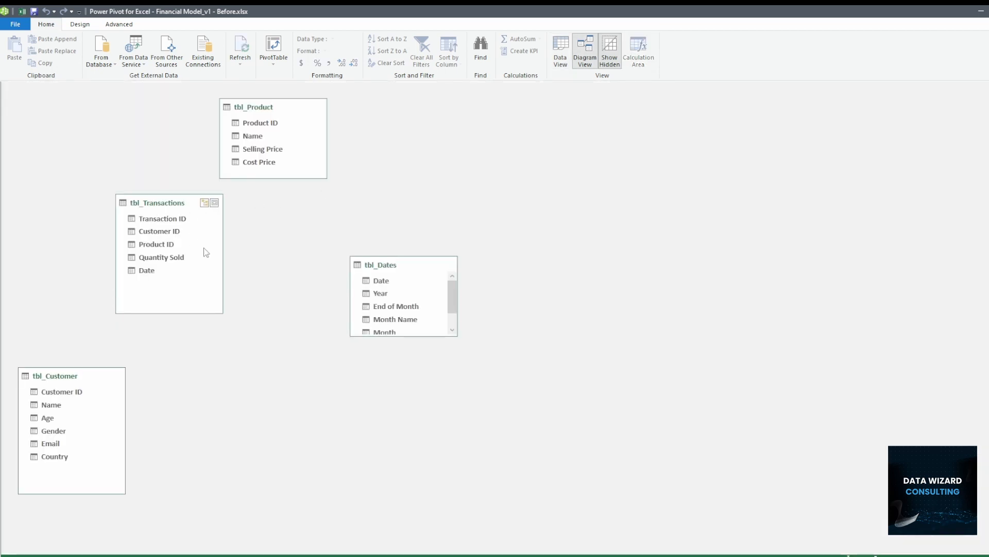
drag(170, 202, 231, 260)
drag(62, 376, 73, 125)
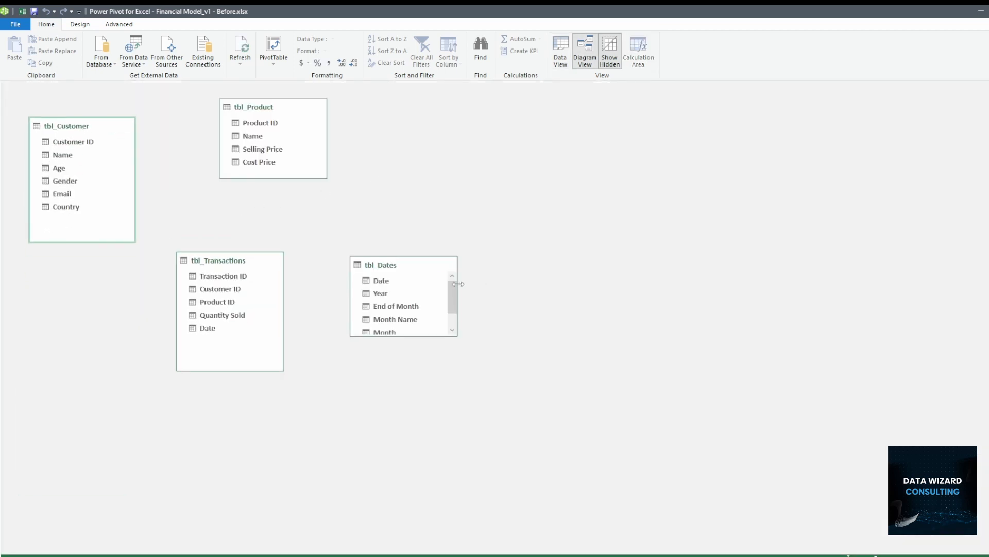
Relate tbl_Transactions to tbl_Dates on Date, to tbl_Product on Product ID, and to tbl_Customer on Customer ID
drag(411, 272, 212, 327)
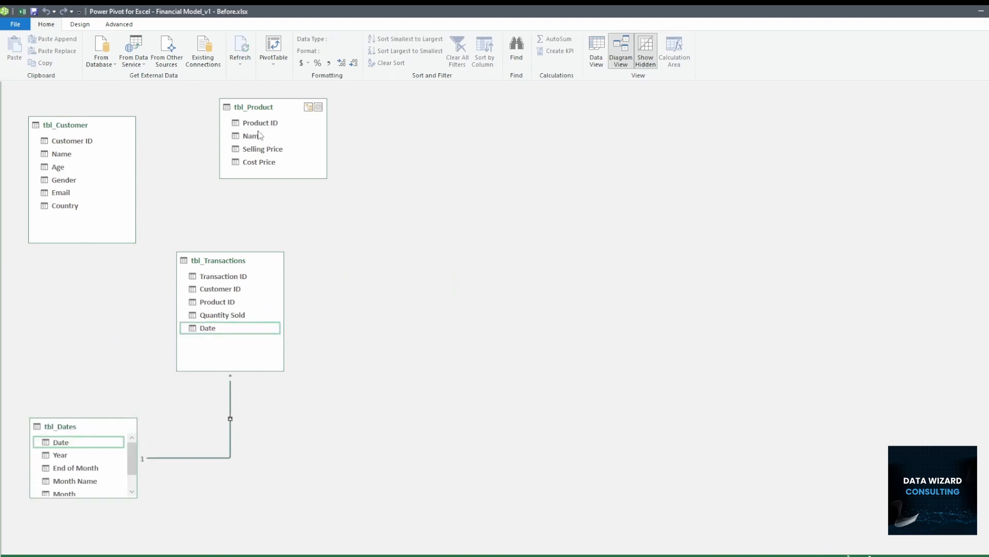
drag(257, 125, 221, 303)
drag(82, 141, 272, 336)
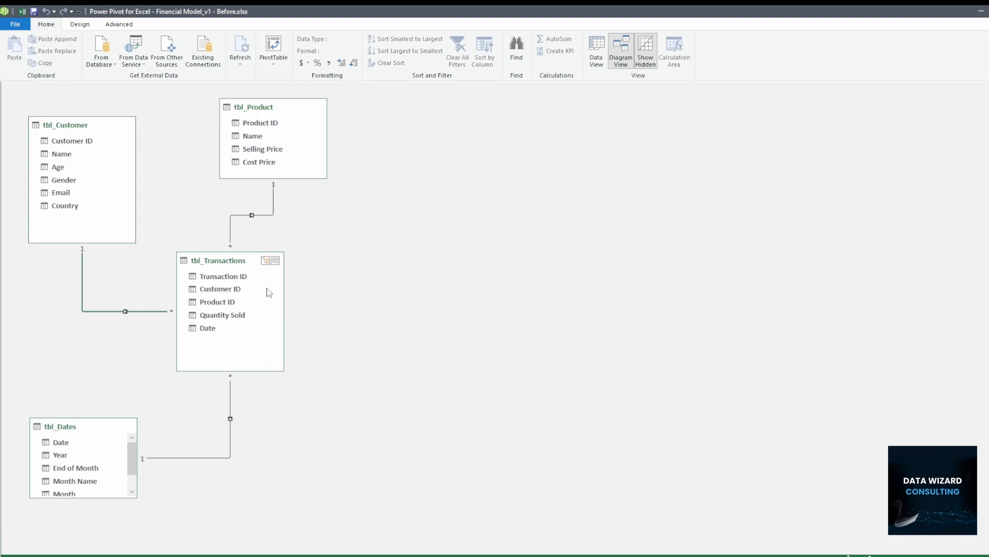
click(164, 311)
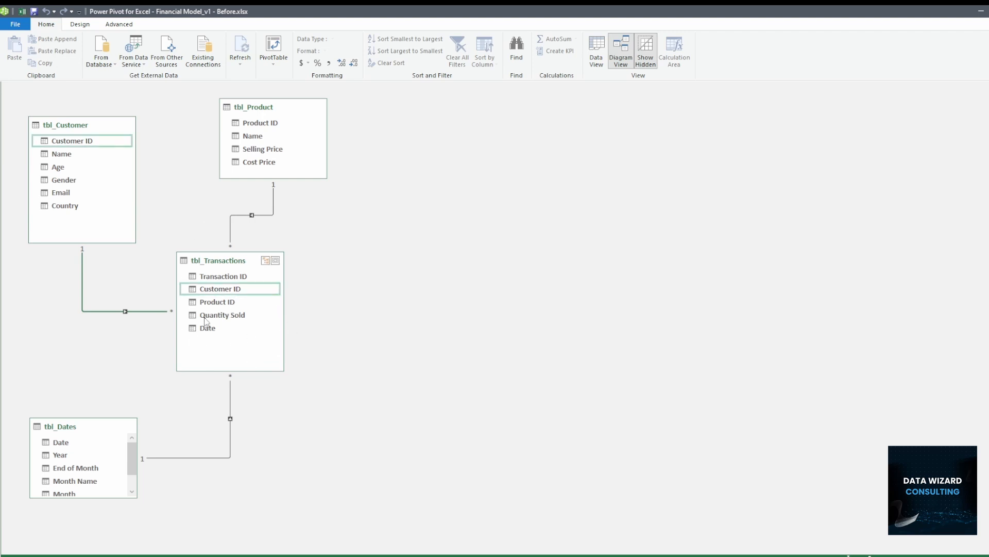
click(227, 260)
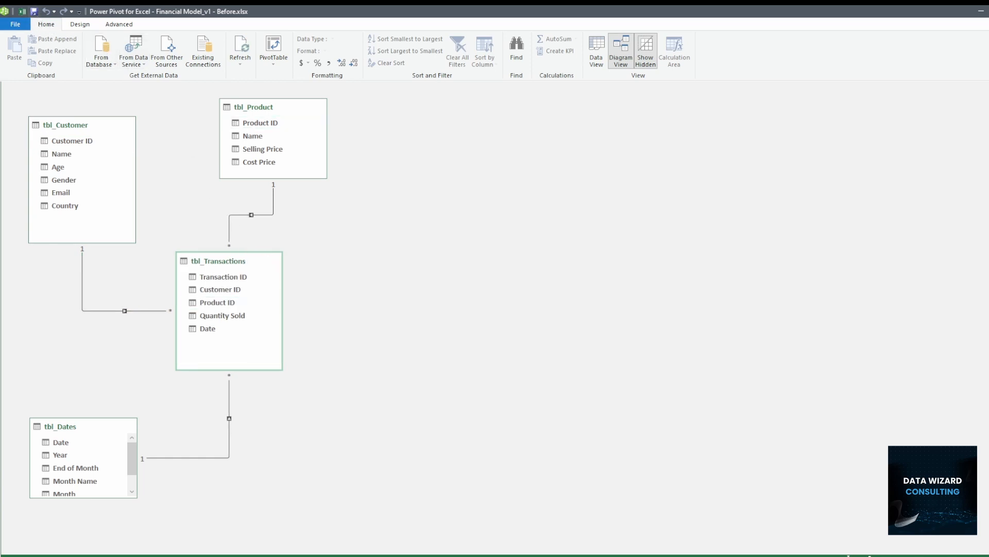
Format the Date column of tbl_Transactions as the short date *14/03/2001 and fit its width to the dates
click(596, 50)
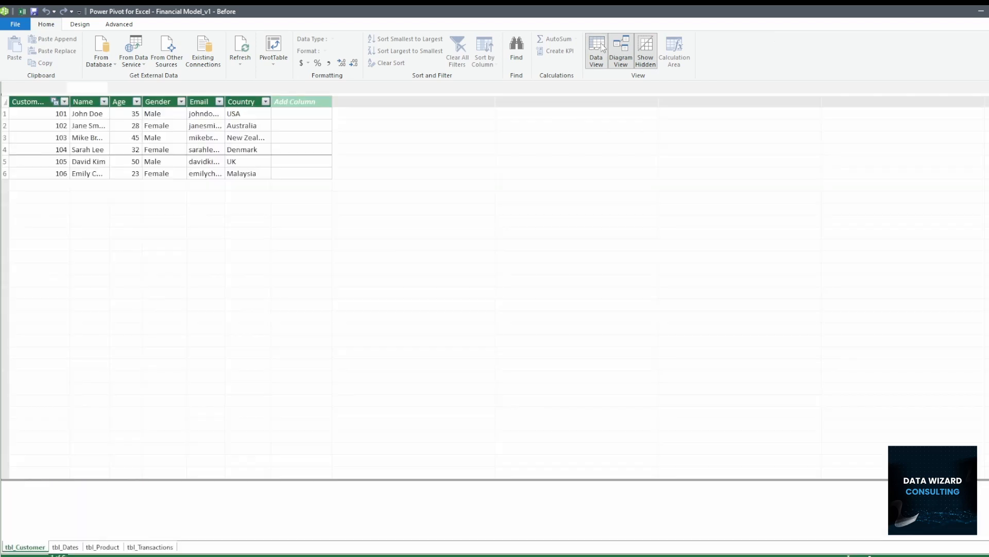
click(150, 547)
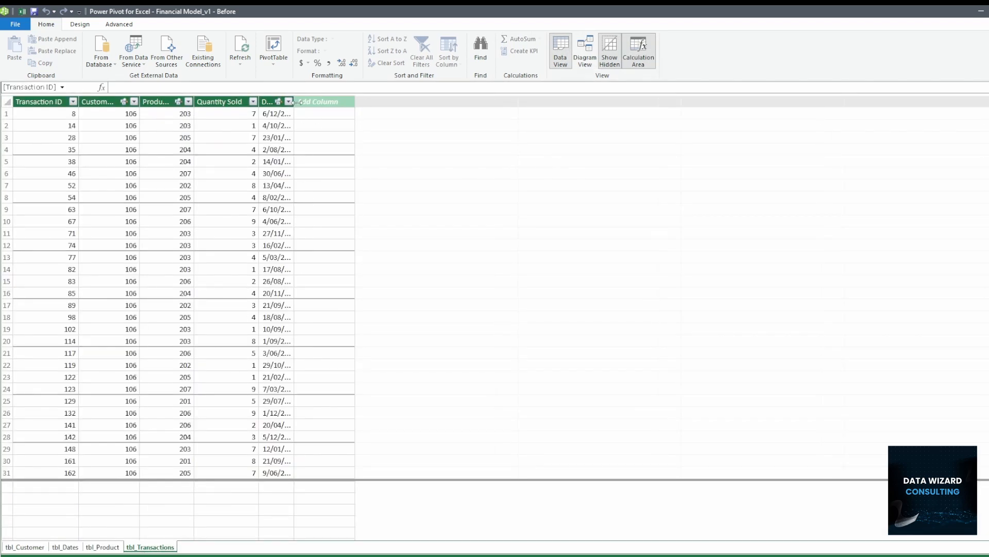
drag(295, 102, 337, 106)
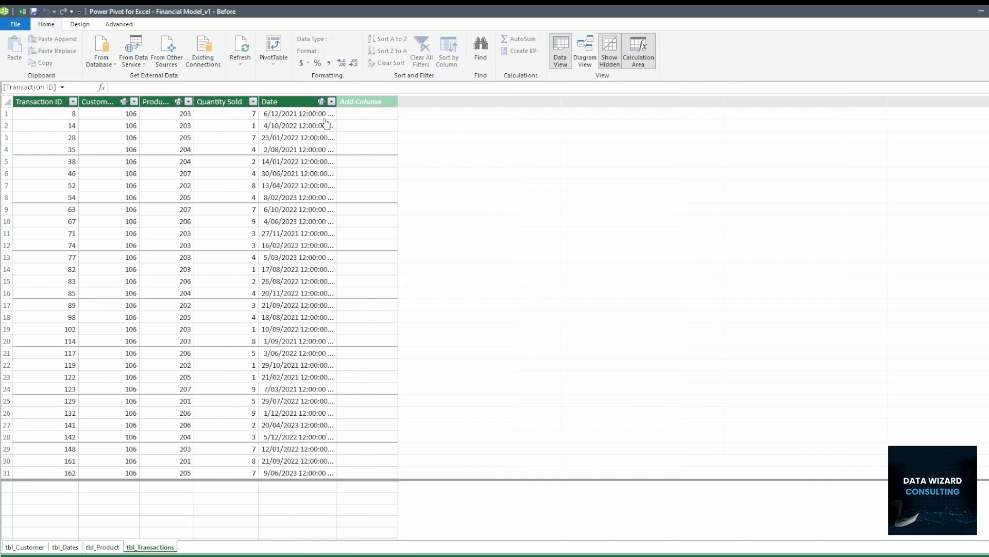
click(290, 102)
click(358, 52)
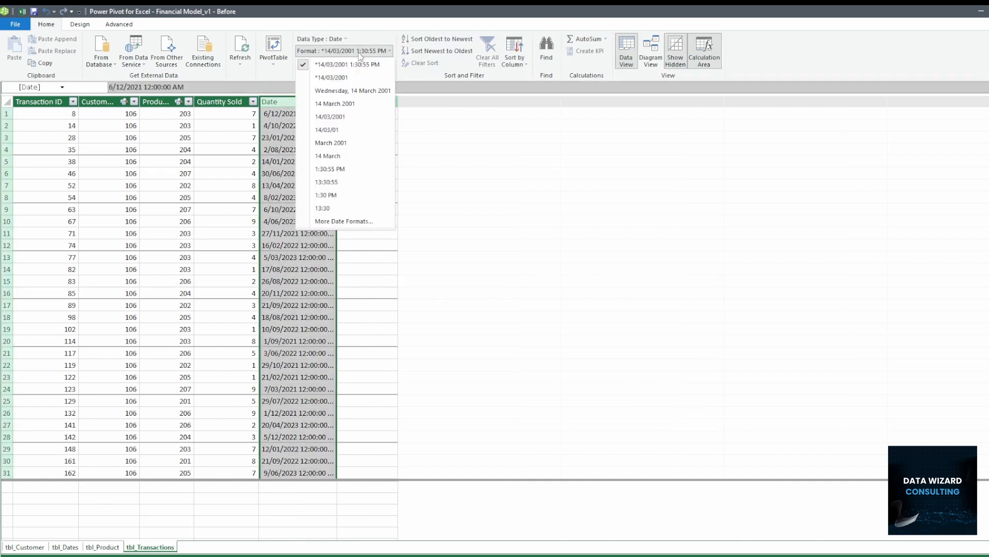
click(332, 77)
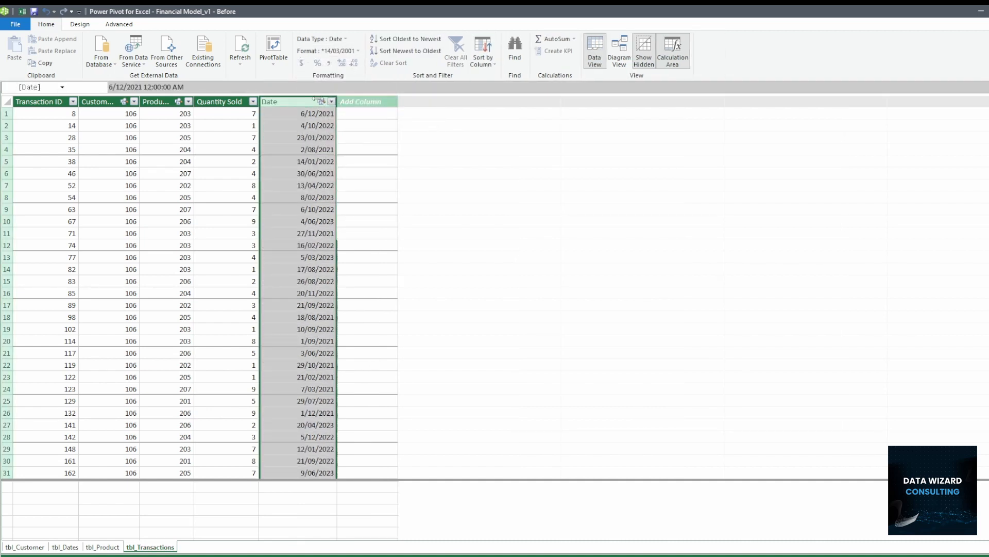
drag(335, 101, 303, 102)
Add a new column named Selling Price to tbl_Transactions
click(324, 102)
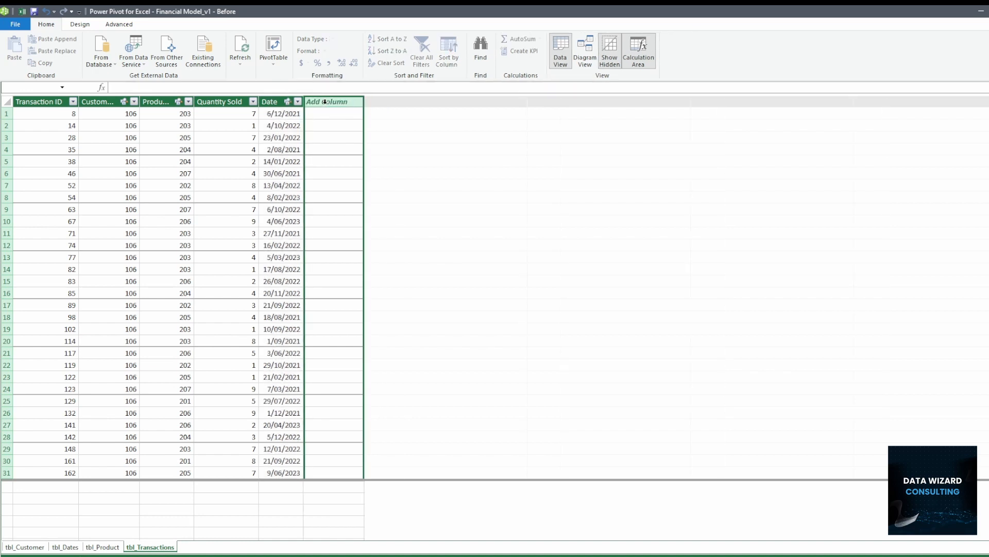
double_click(323, 101)
text(S)
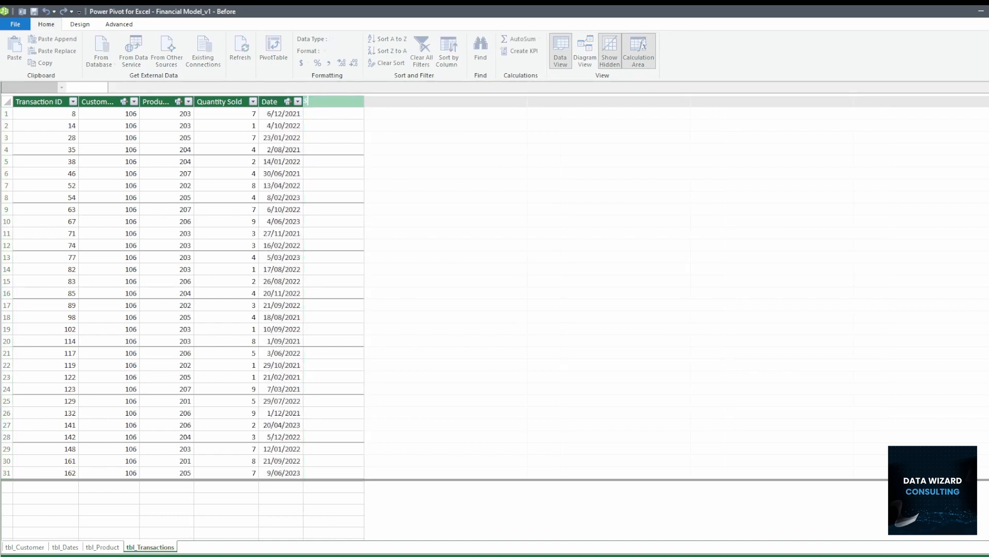
text(elling Price)
key(Return)
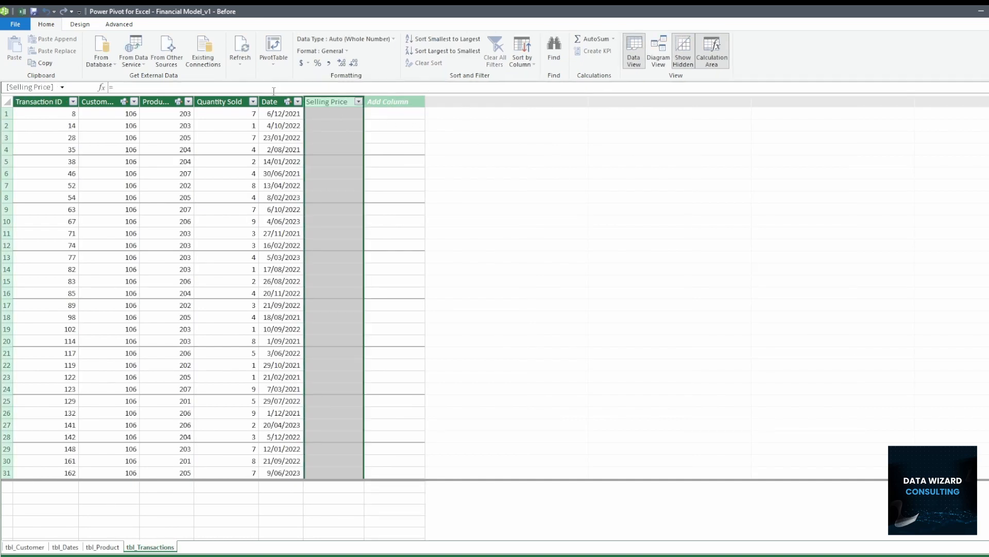
Fill the Selling Price column with the formula =RELATED( tbl_Product[Selling Price] )
click(333, 114)
click(264, 89)
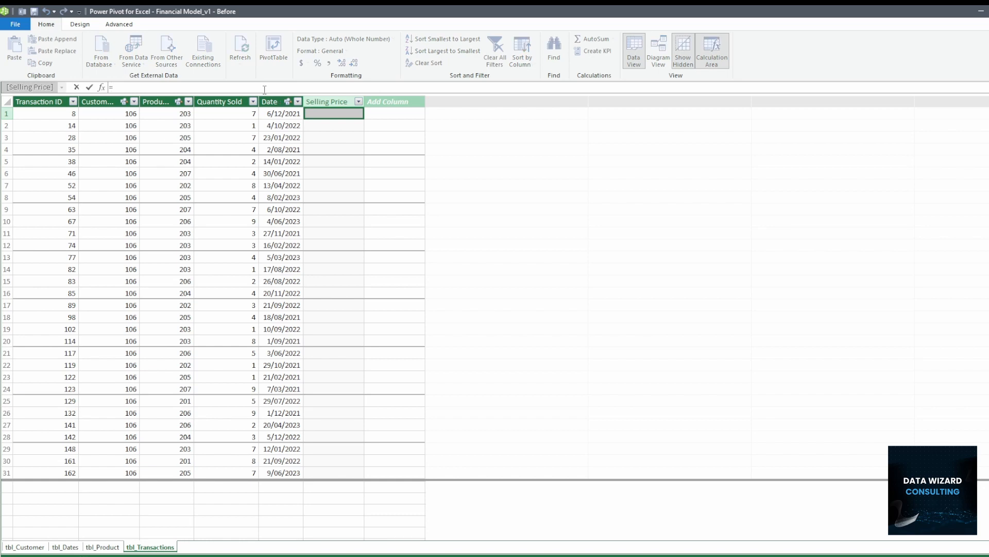
text(=RELATED()
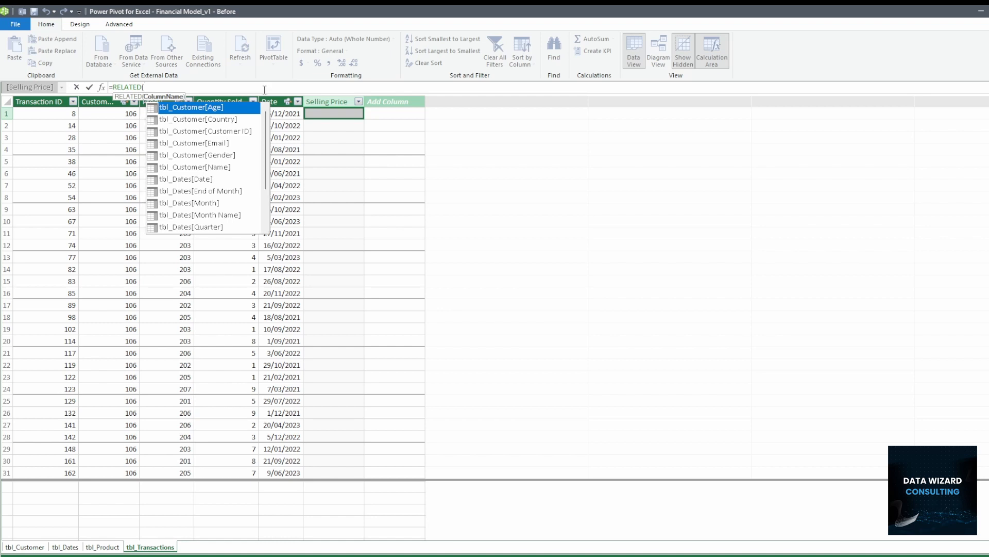
text( pr)
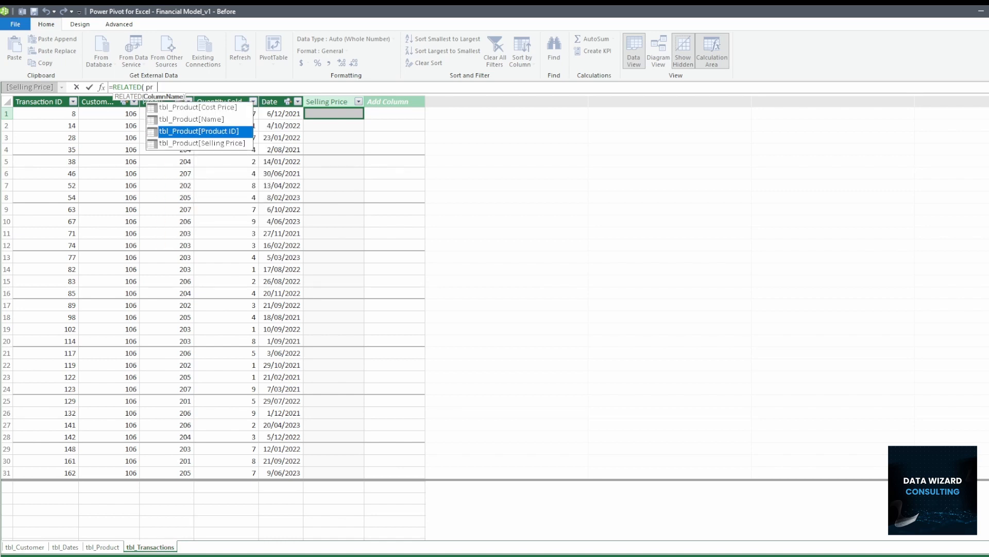
text(o)
key(Up)
key(Up)
key(Down)
key(Down)
key(Down)
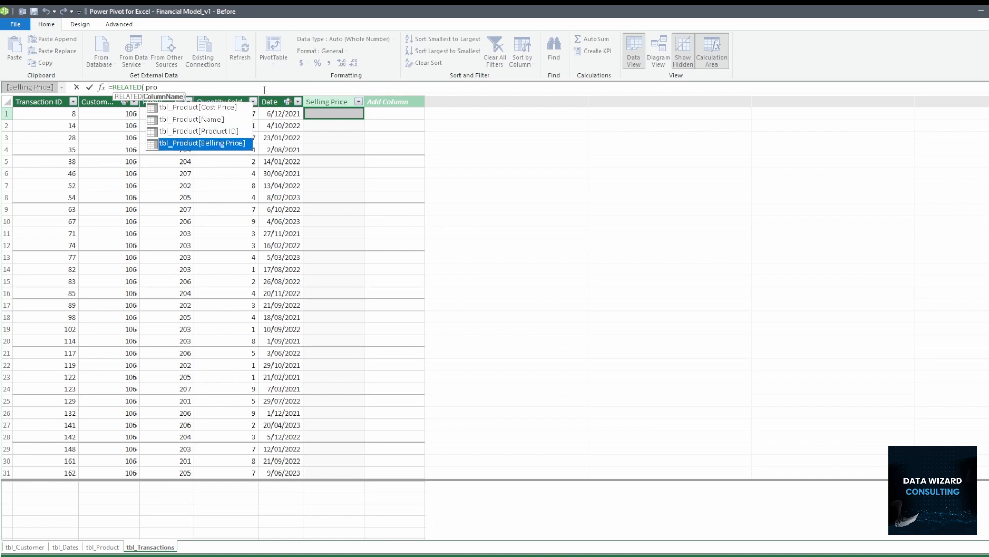
key(Up)
key(Up)
key(Up)
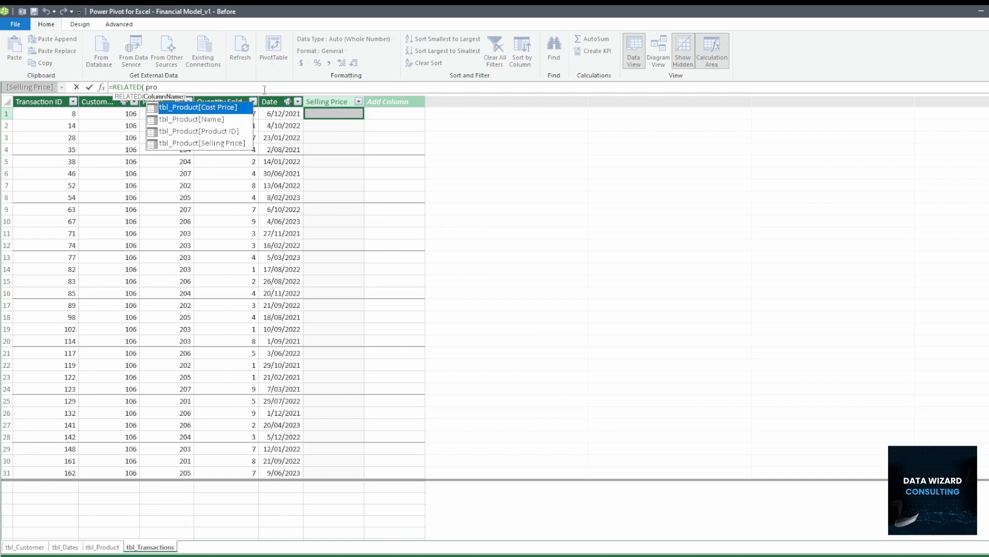
key(Down)
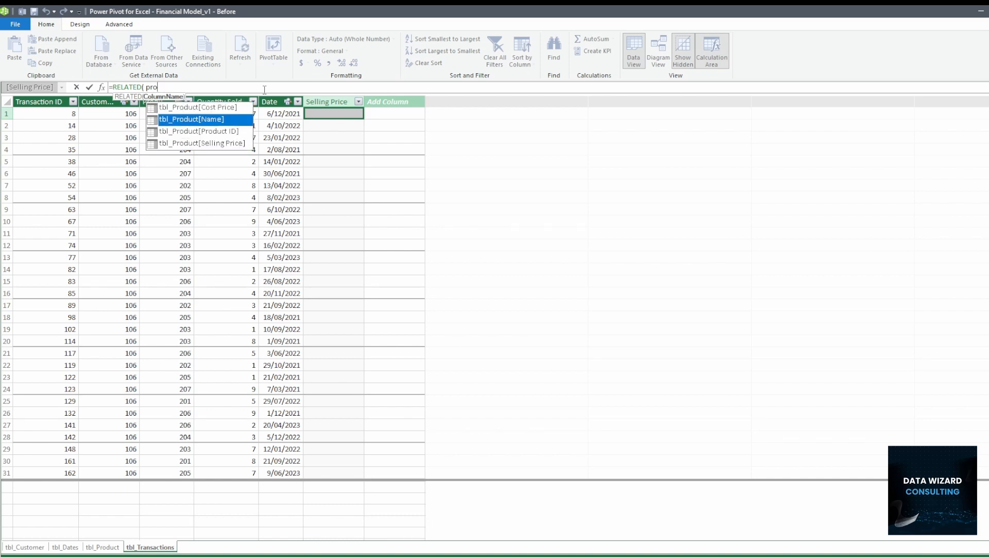
key(Down)
key(Down)
key(Tab)
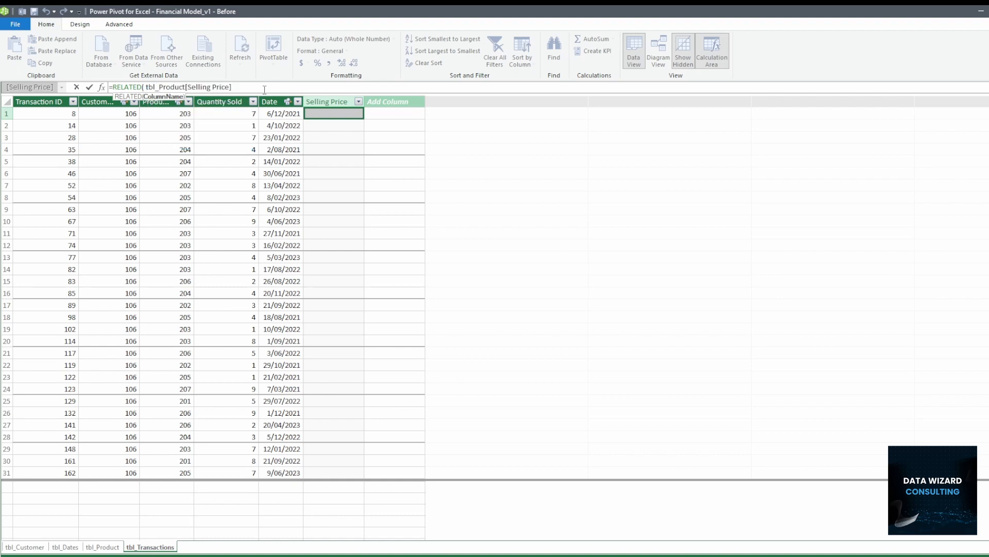
text())
key(Return)
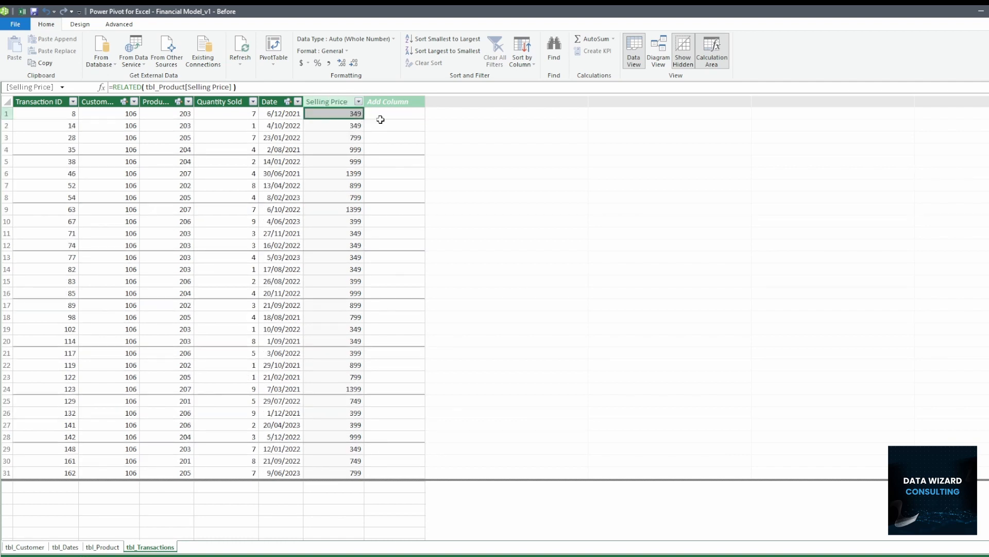
Add a Cost Price column to tbl_Transactions with the formula =RELATED( tbl_Product[Cost Price] )
click(399, 101)
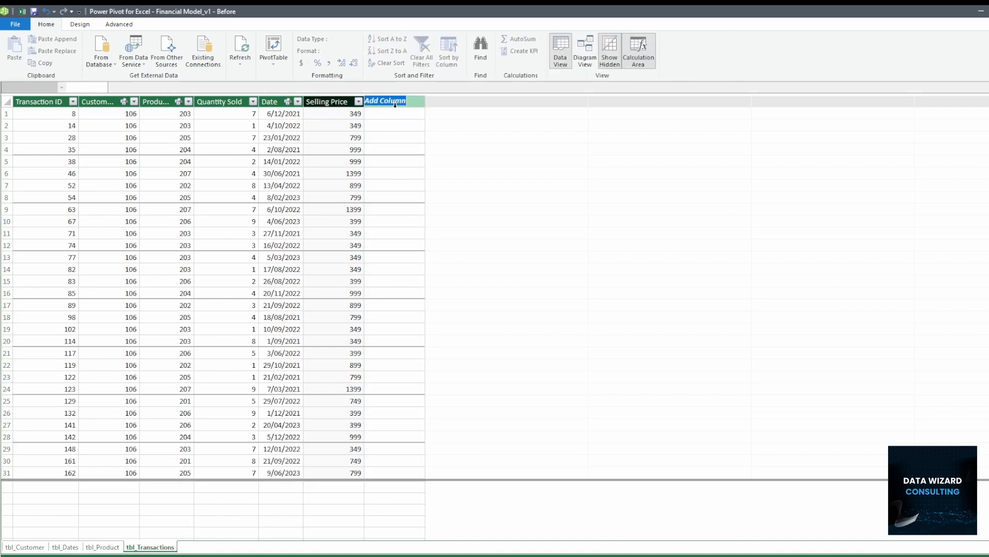
double_click(400, 102)
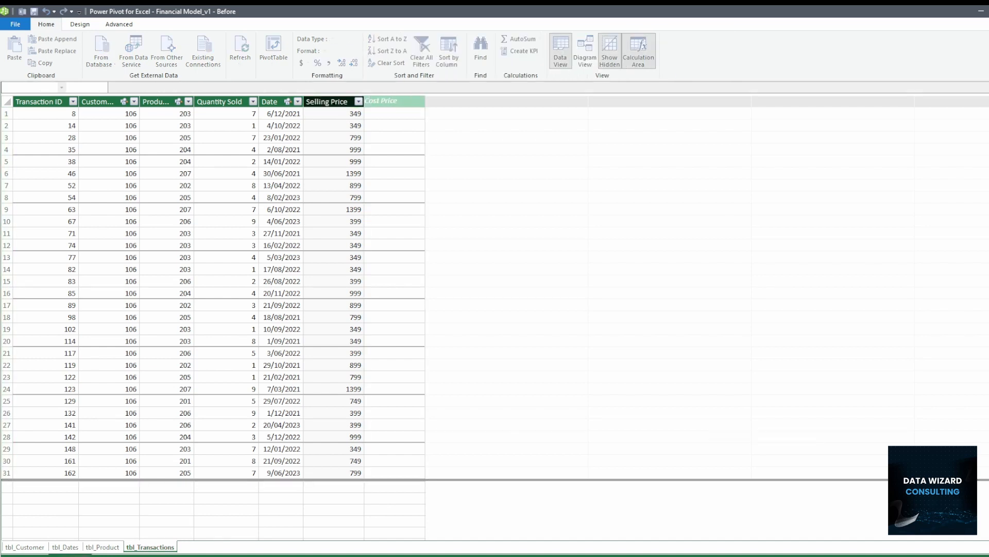
key(Return)
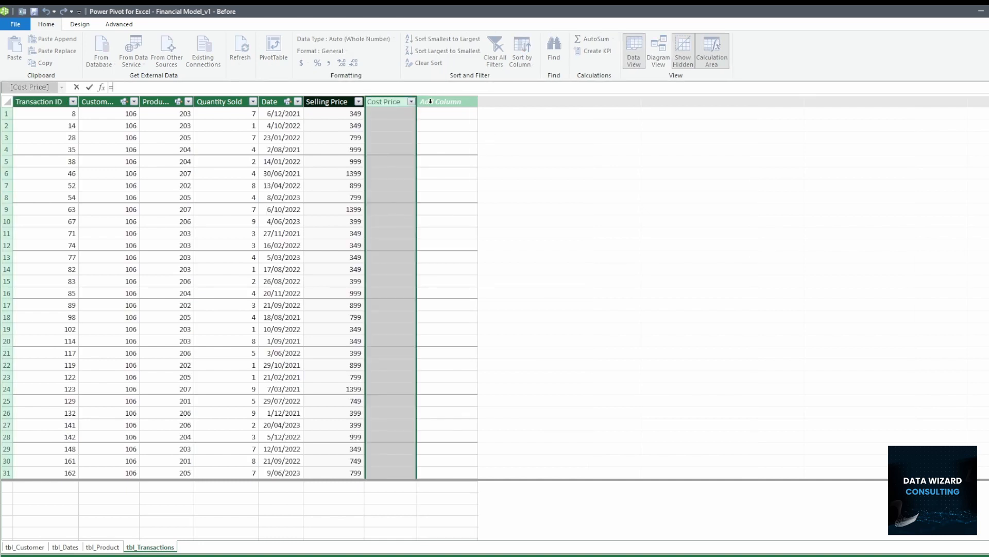
text(=RELATED()
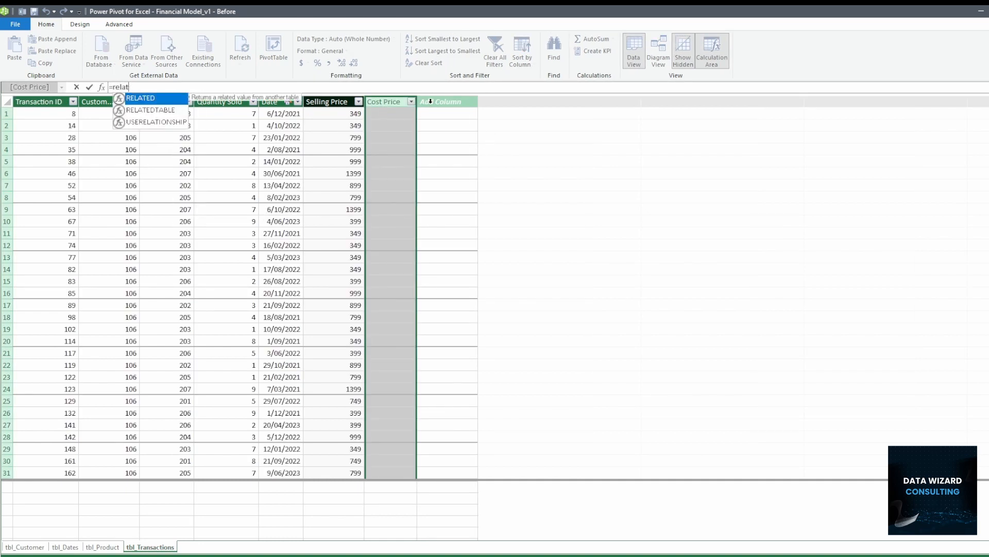
text( tbl_Product[Cost Price])
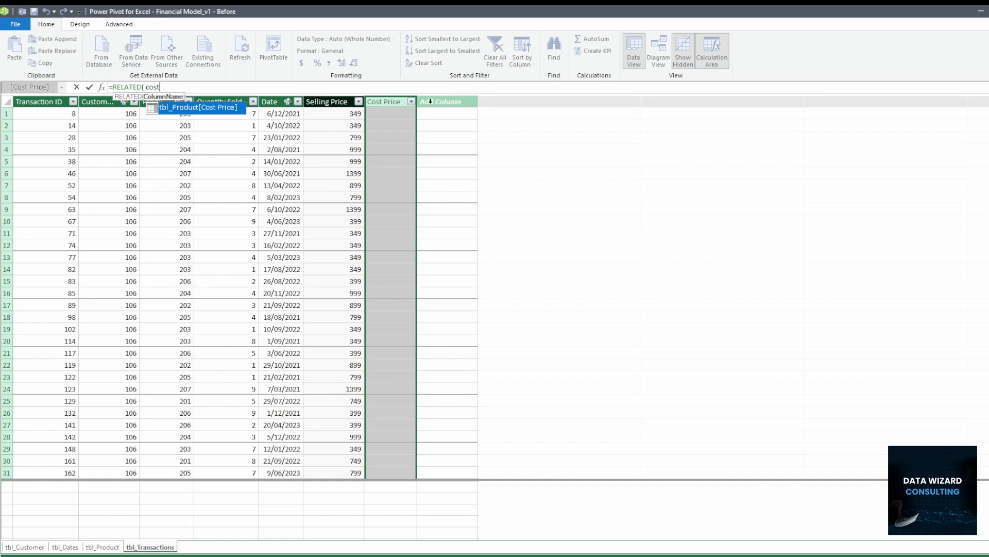
key(Tab)
text())
key(Return)
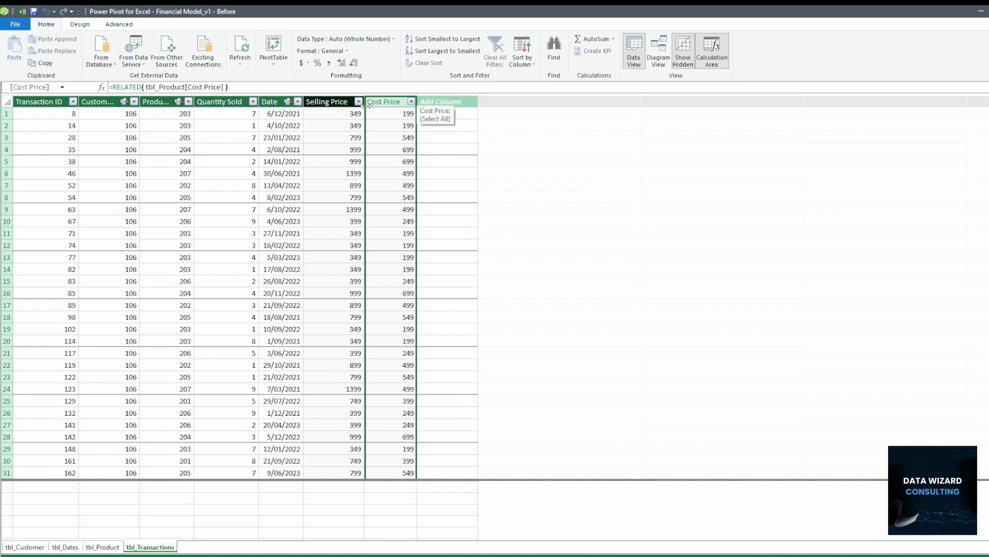
Try multiplying the Selling Price column's formula by [Quantity Sold]
click(344, 115)
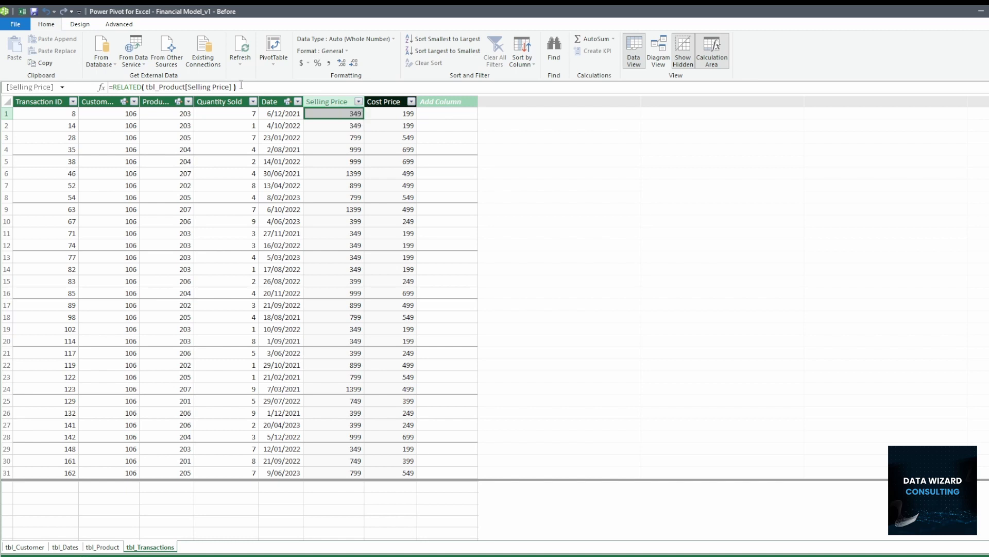
click(243, 86)
text(*)
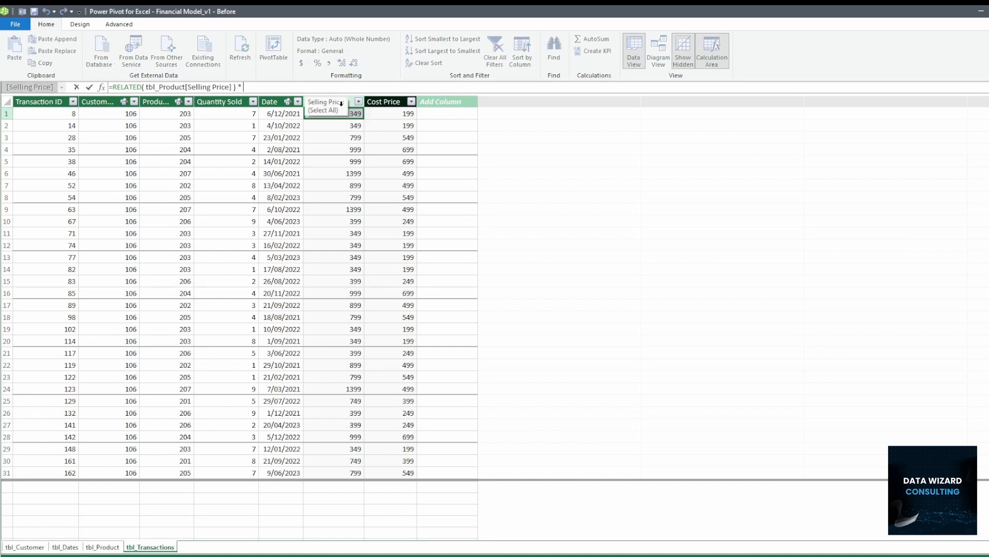
text( [Qu)
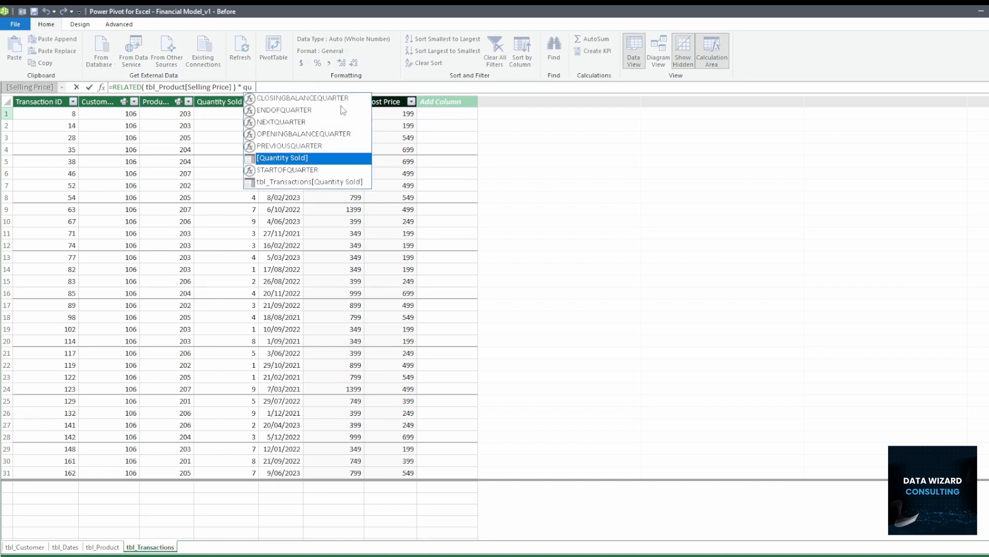
key(Tab)
key(Return)
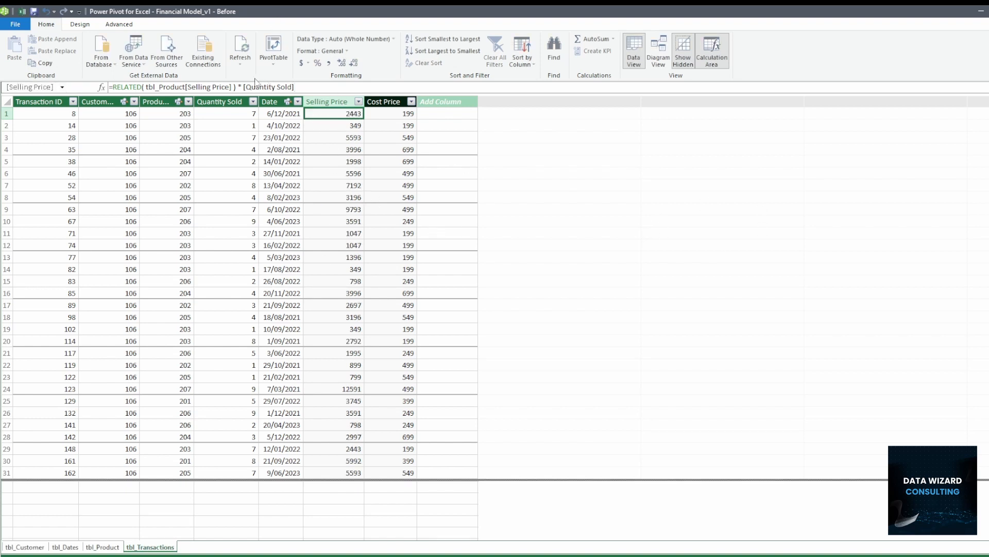
Remove the * [Quantity Sold] factor from the Selling Price formula, leaving =RELATED( tbl_Product[Selling Price] )
drag(239, 87, 349, 84)
key(BackSpace)
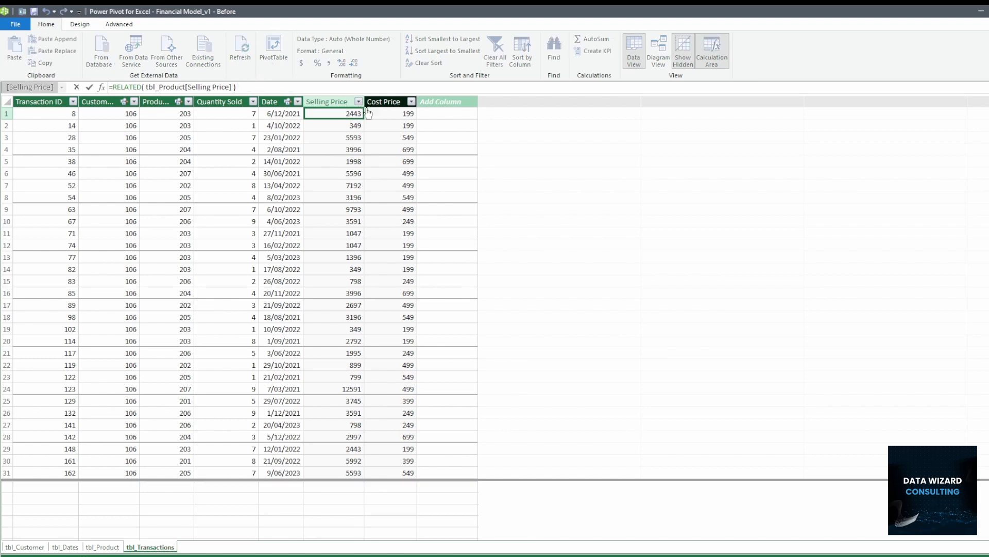
key(Return)
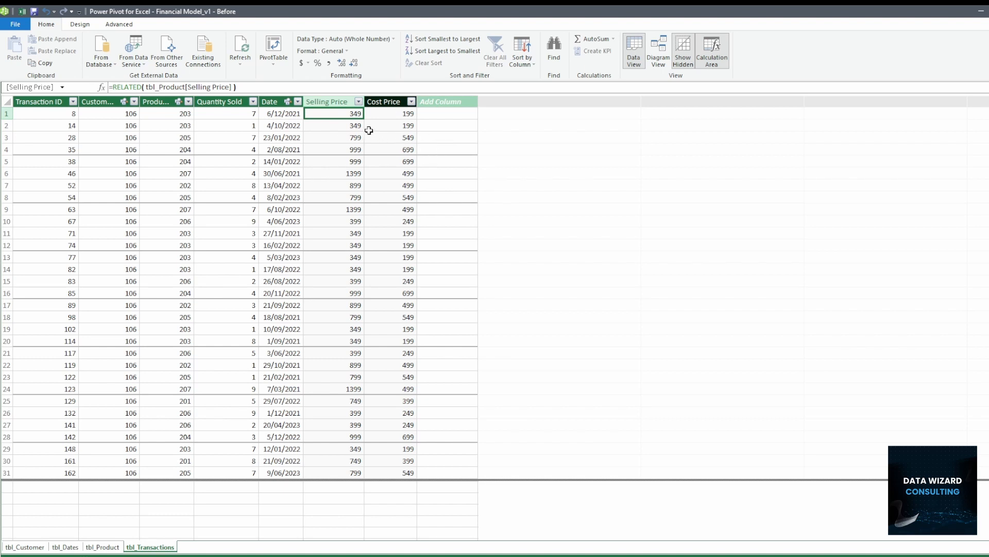
Check the selling and cost prices in tbl_Product and return to tbl_Transactions
click(112, 549)
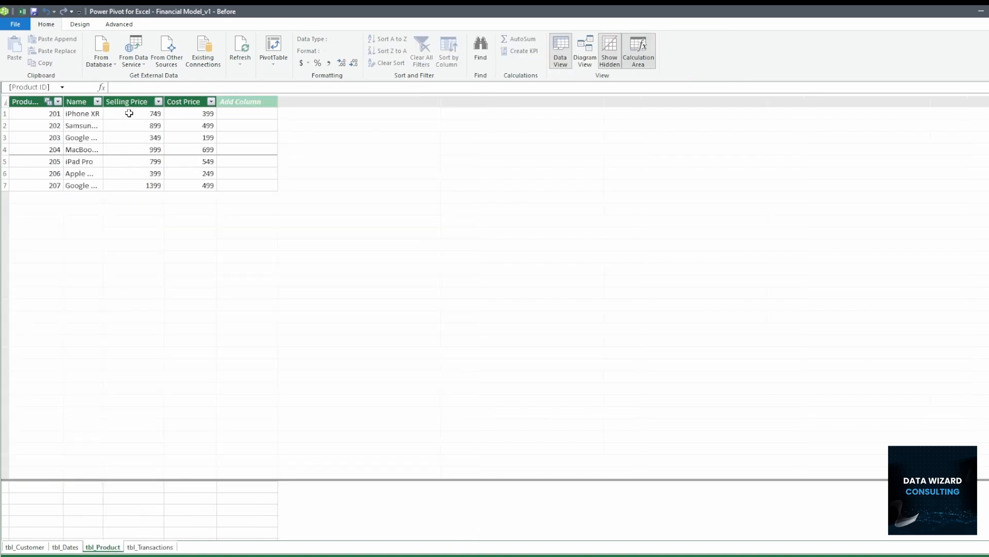
click(153, 547)
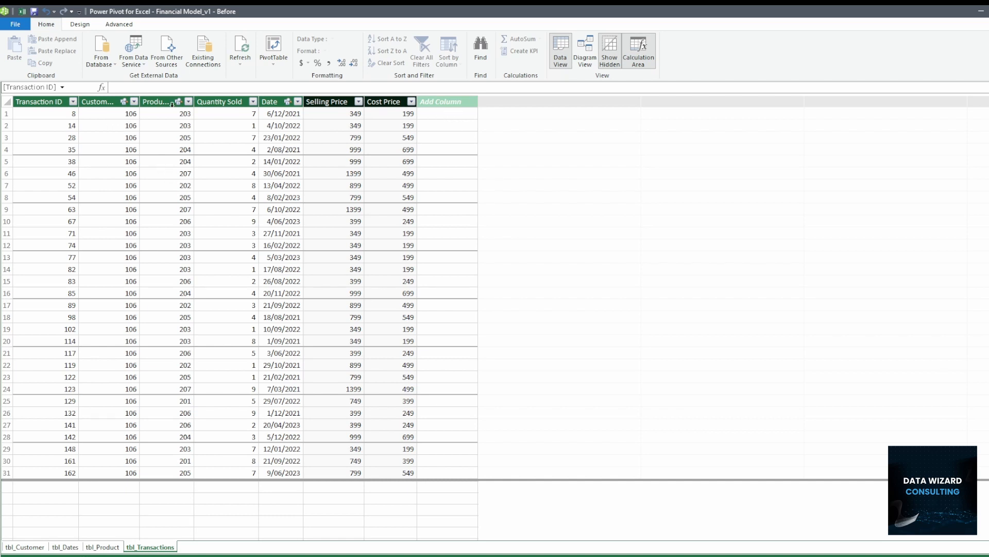
mouse_move(174, 102)
Add a Gross Sales column to tbl_Transactions with the formula =[Quantity Sold] * [Selling Price]
click(440, 99)
double_click(434, 101)
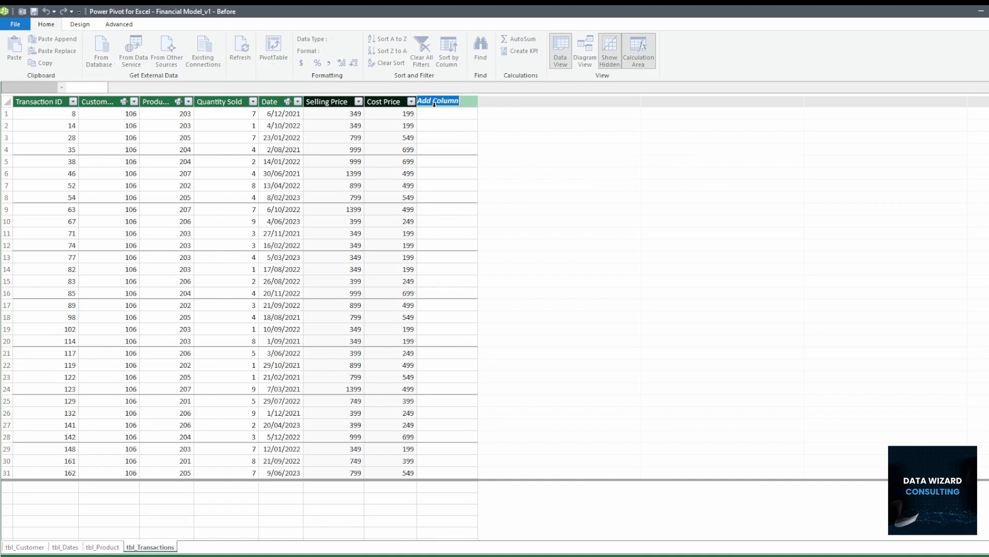
text(Gross Sales)
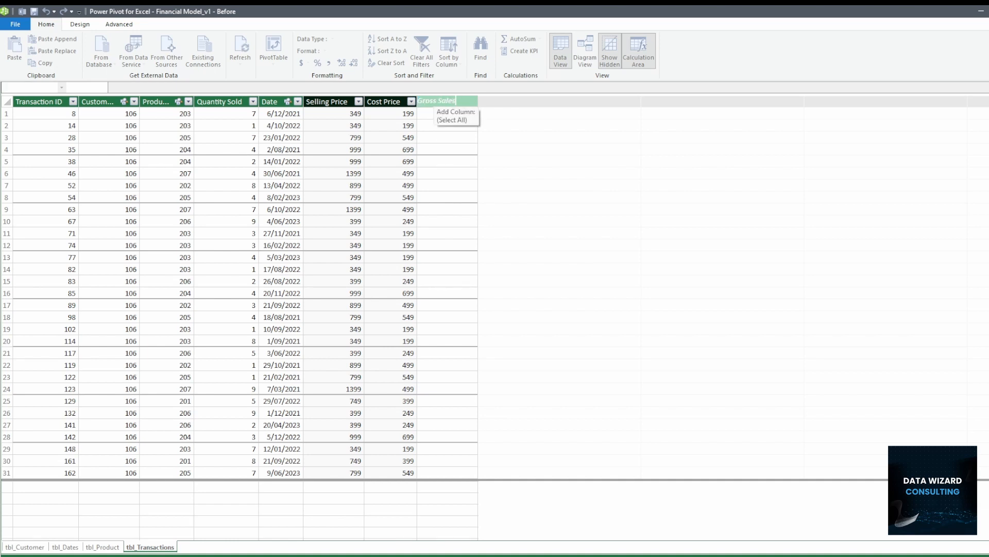
key(Return)
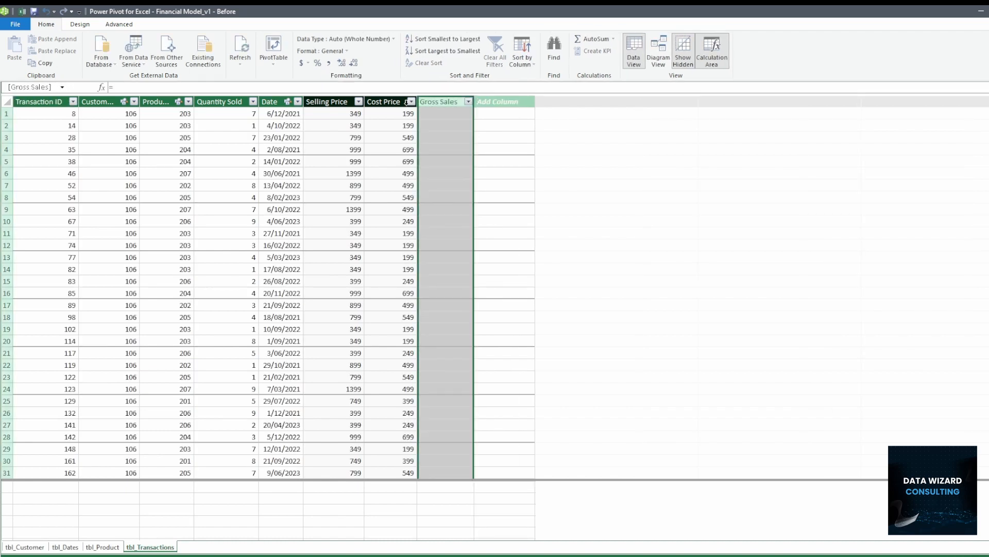
click(400, 86)
text([Quantity Sold])
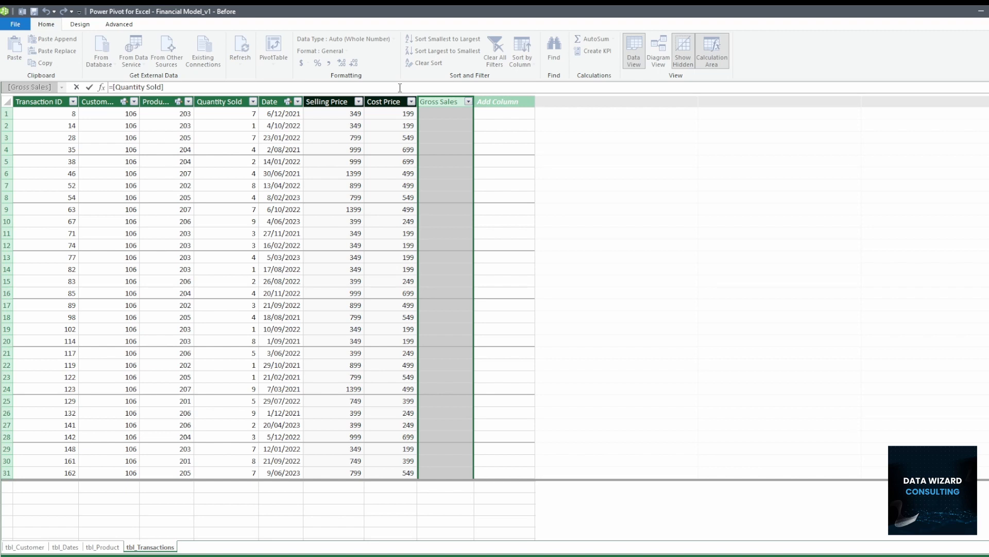
text( *)
text( [Selling Price])
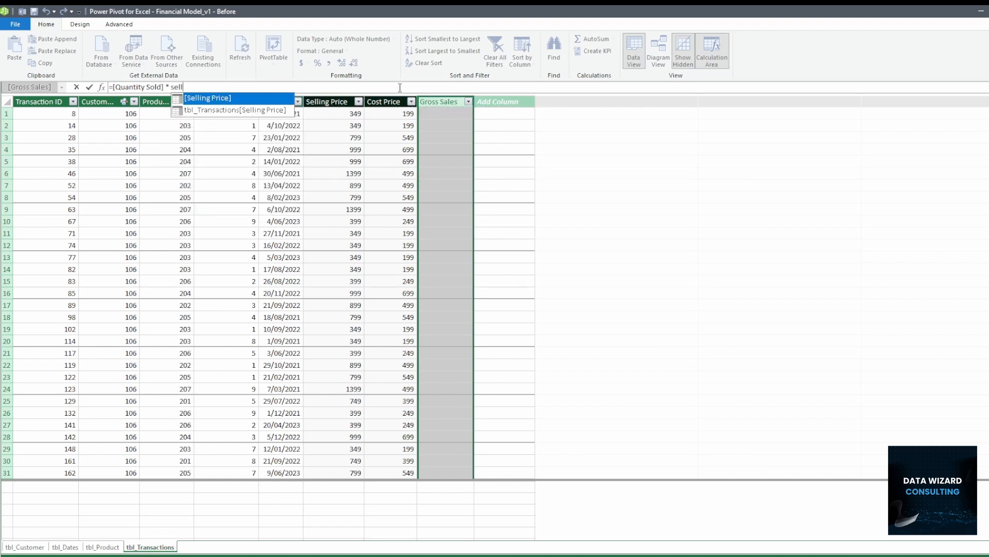
key(Return)
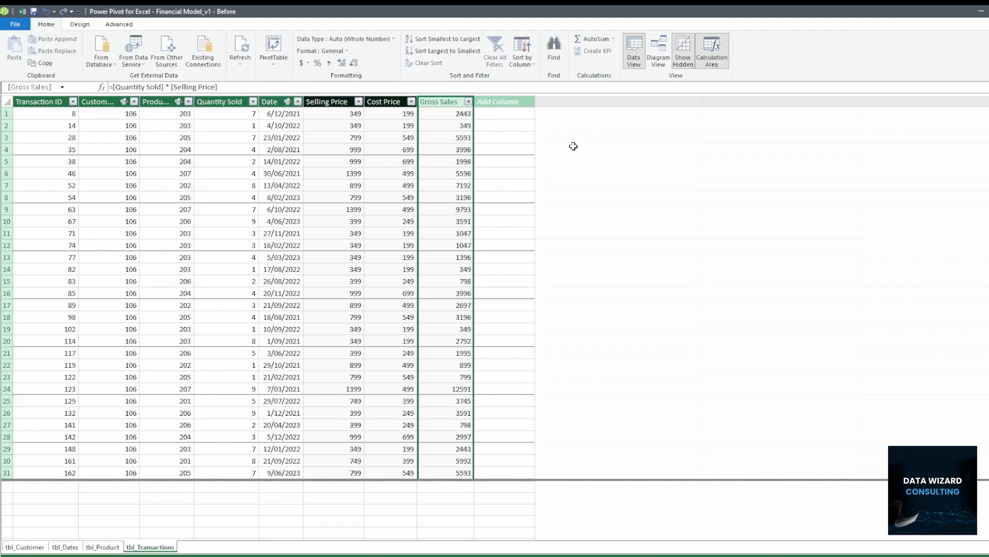
Add a Total Costs column to tbl_Transactions with the formula =[Quantity Sold] * [Cost Price]
click(505, 101)
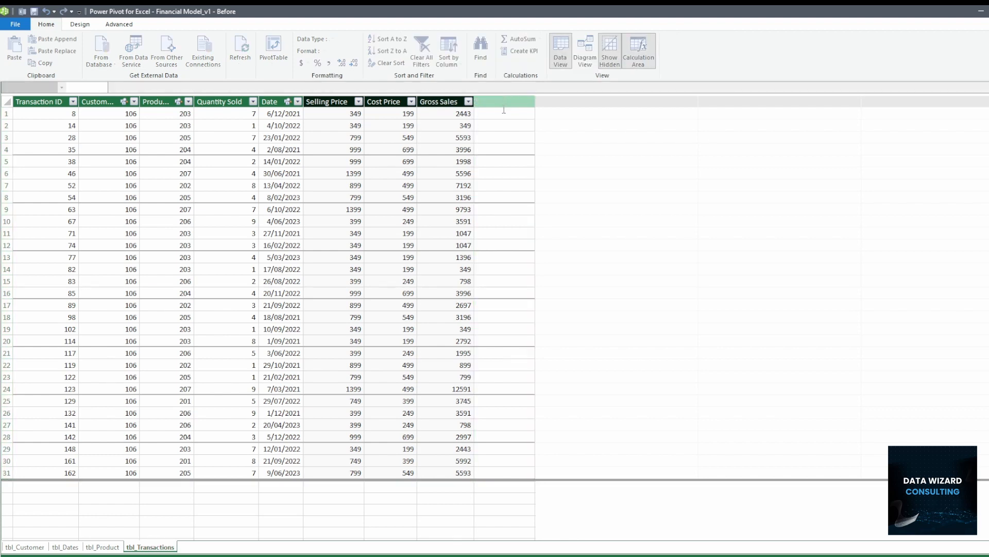
text(Total Costs)
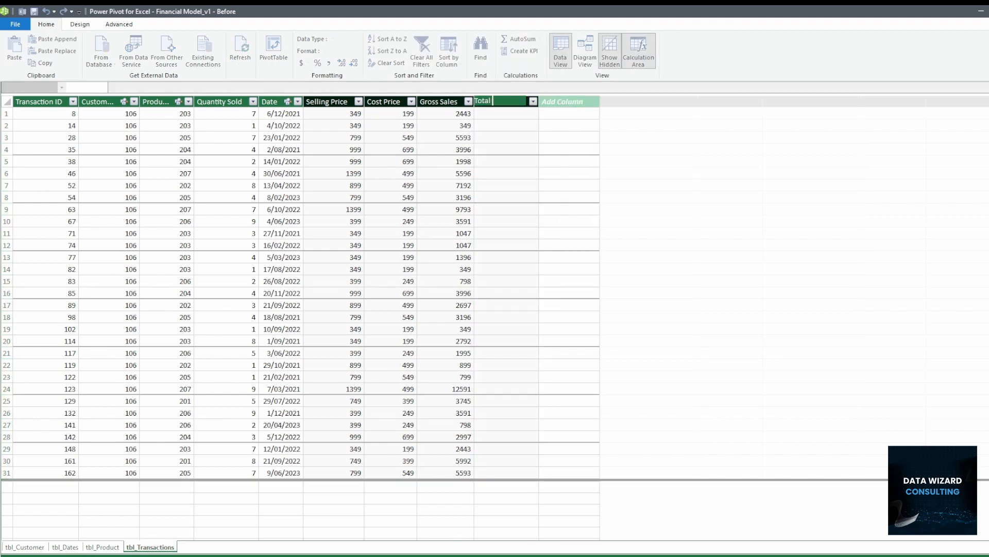
key(Return)
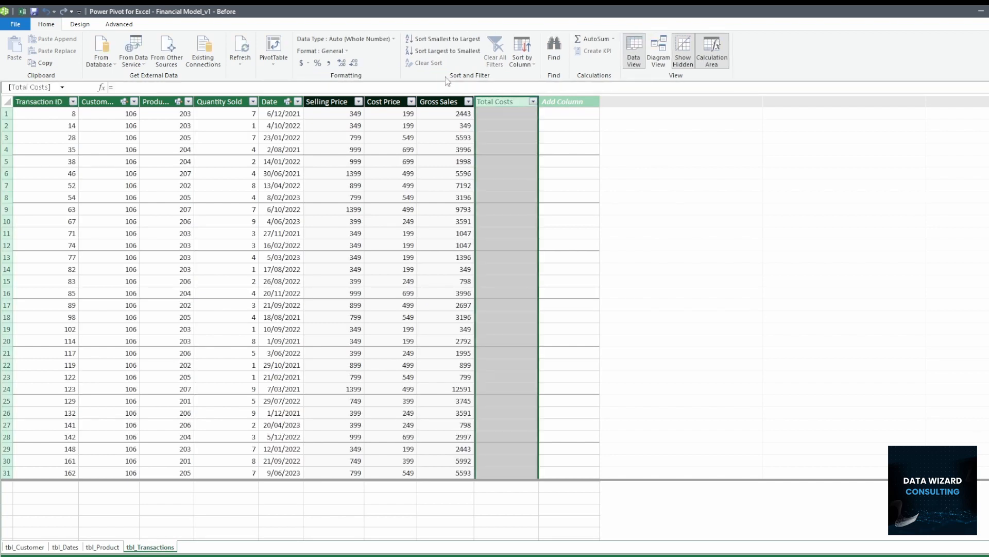
click(443, 86)
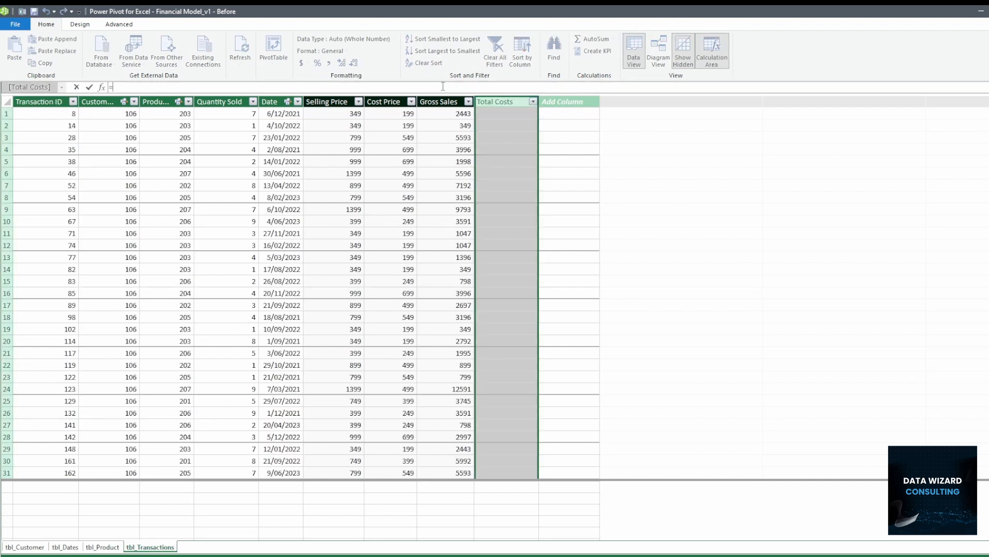
text([Quantity Sold])
key(Tab)
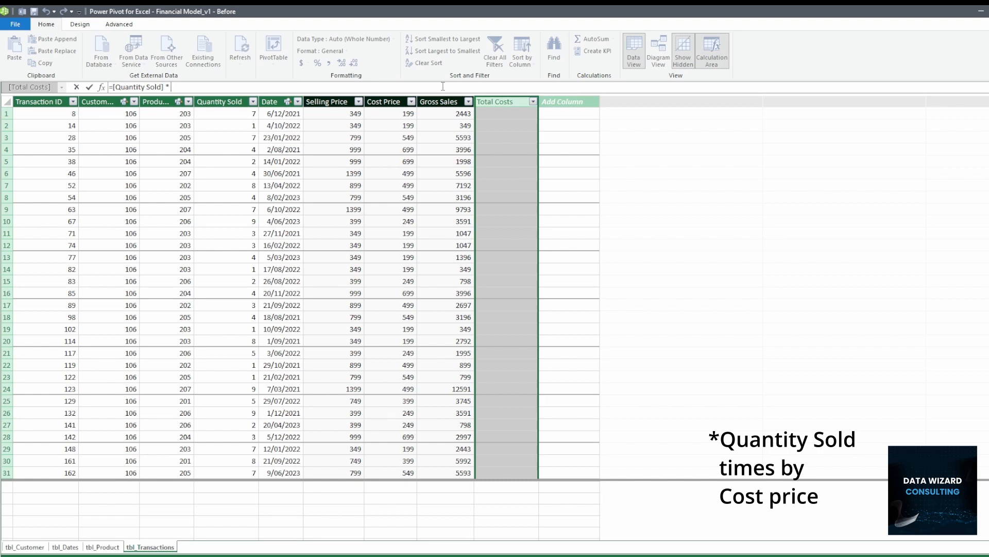
text(* [Cost Price])
key(Tab)
key(Return)
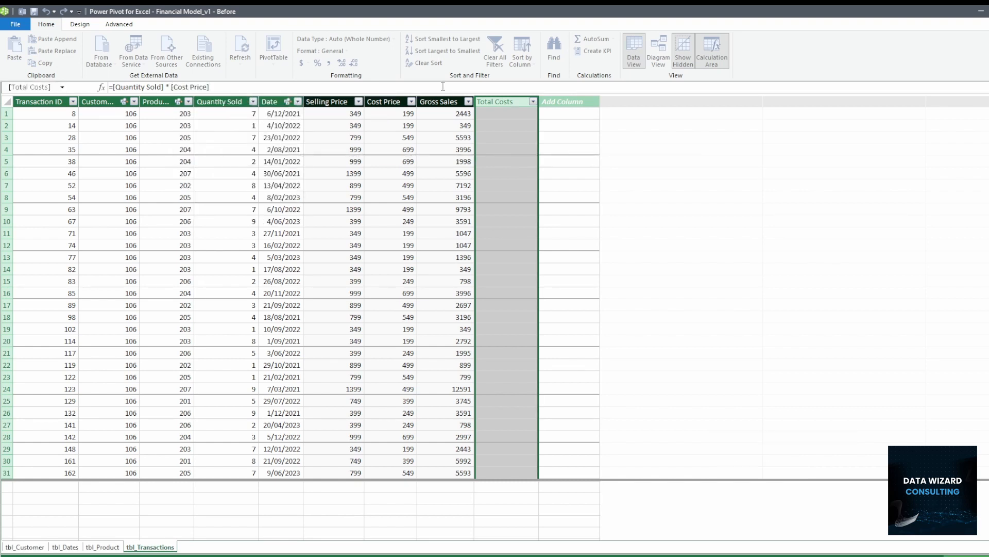
Add a Net Profit column to tbl_Transactions with the formula =[Gross Sales] - [Total Costs]
double_click(562, 101)
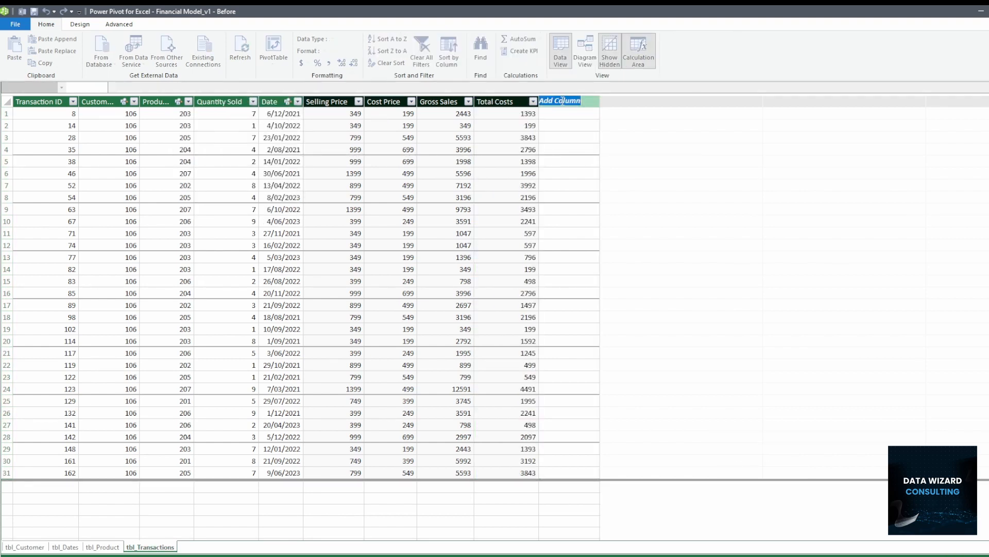
text(Net Profit)
key(Return)
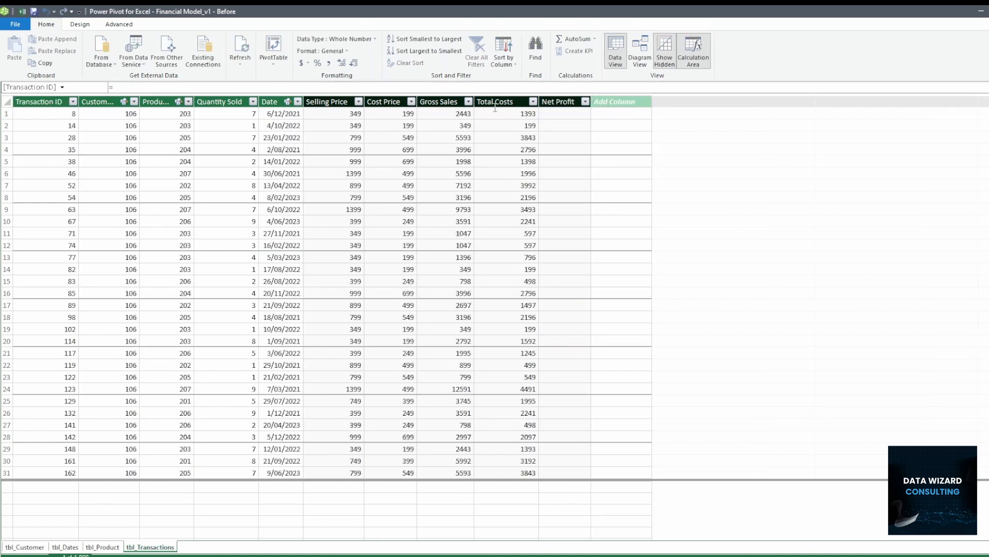
click(445, 88)
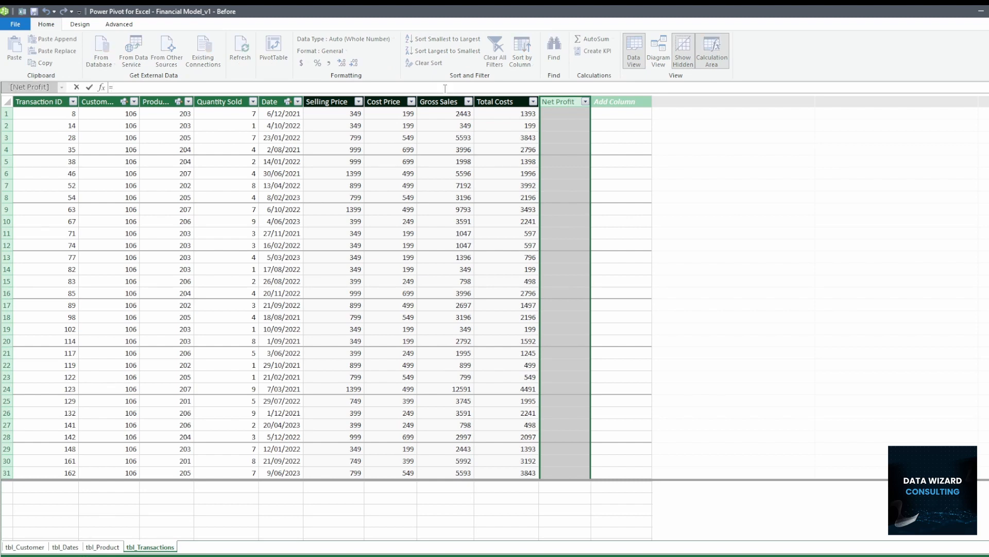
text(=[Gross Sales] - tota)
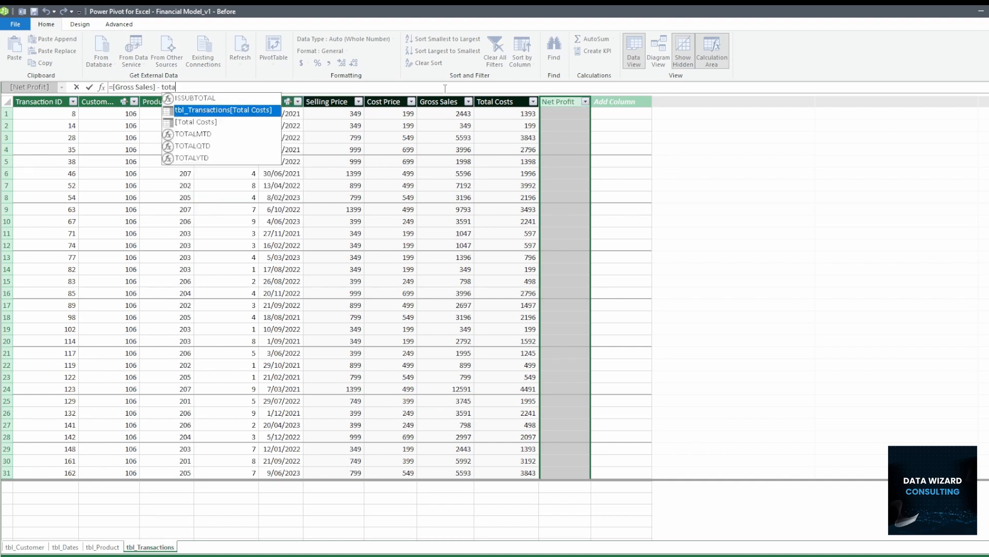
text(l)
key(Down)
key(Tab)
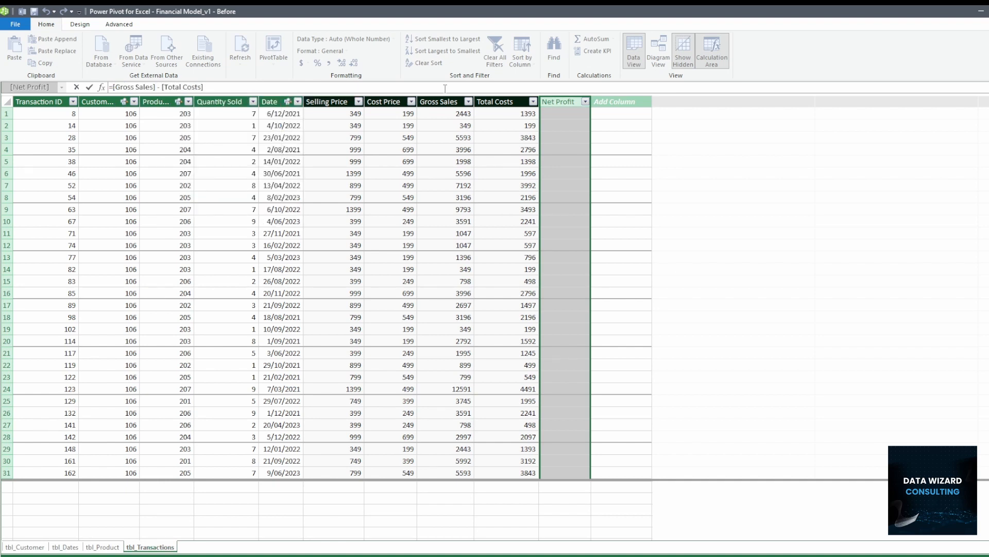
key(Return)
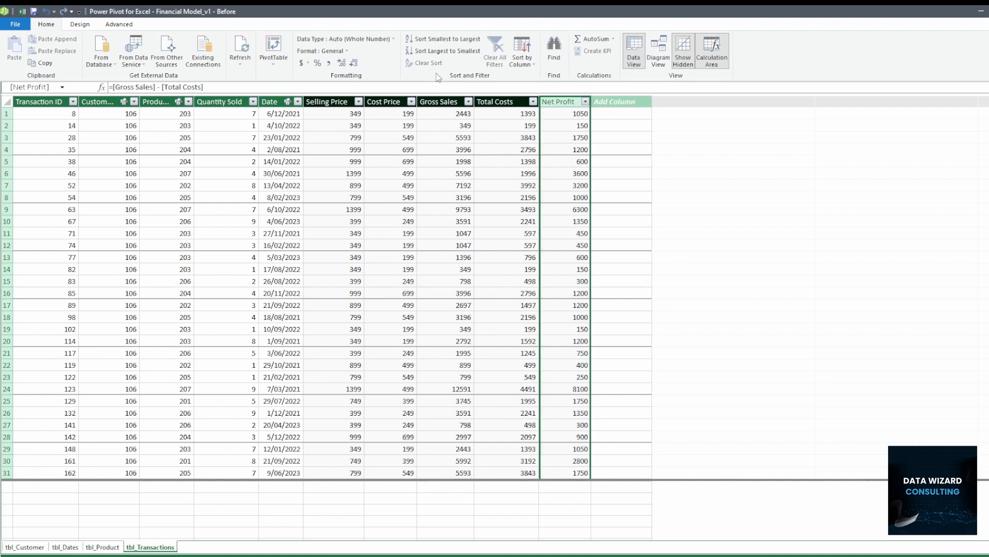
Format the Selling Price column as a decimal number with thousands separators and one decimal place
click(335, 98)
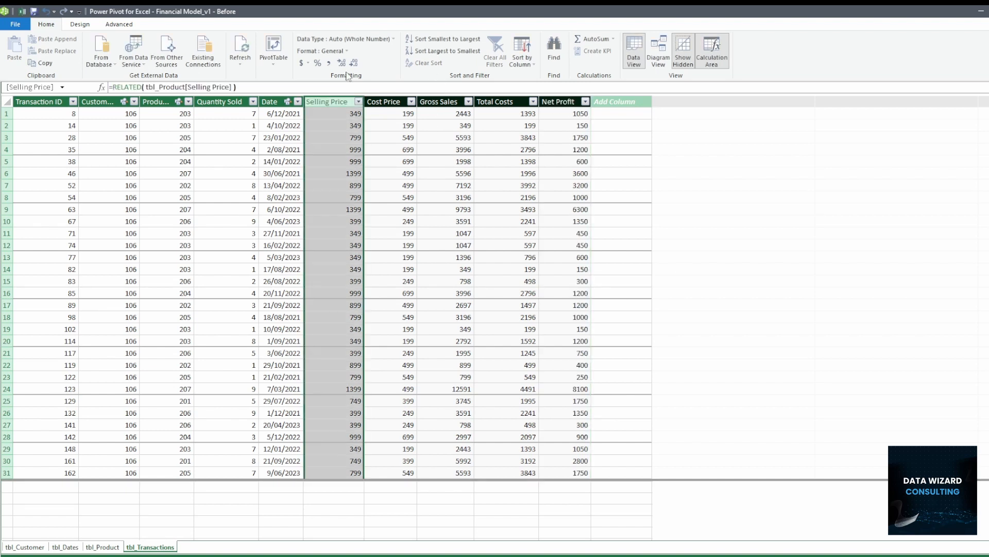
click(356, 63)
click(355, 63)
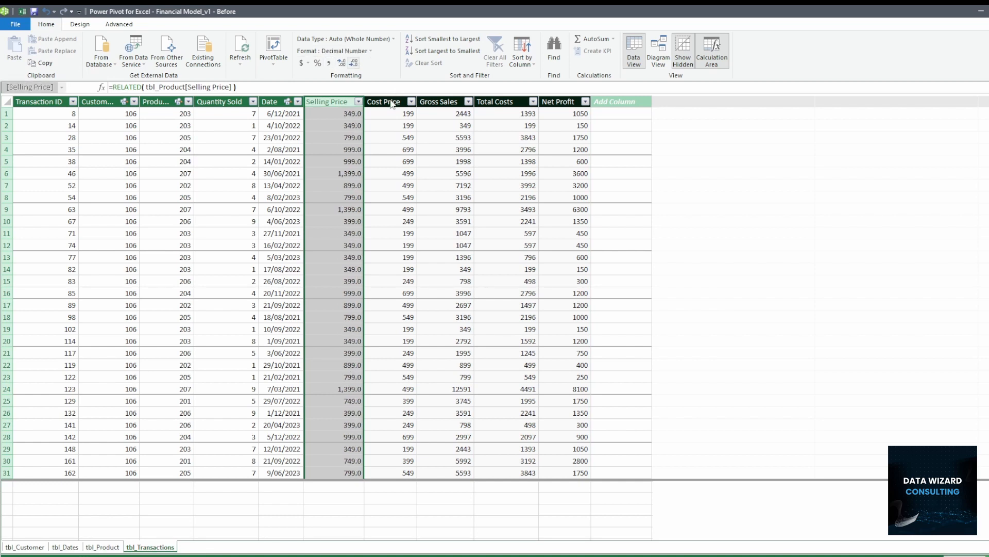
Format the Cost Price and Gross Sales columns as decimal numbers with thousands separators and one decimal place
click(382, 101)
click(329, 63)
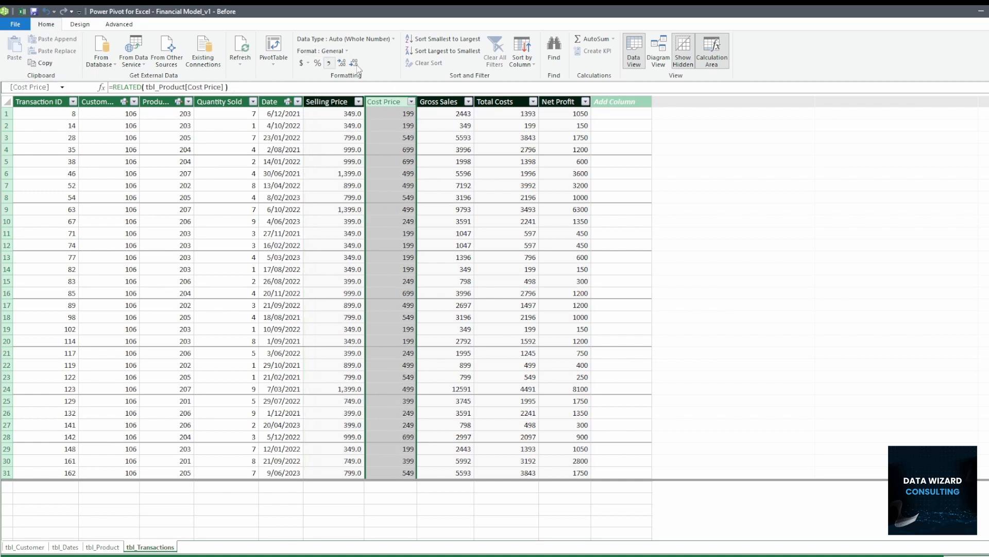
click(354, 63)
click(444, 101)
click(329, 63)
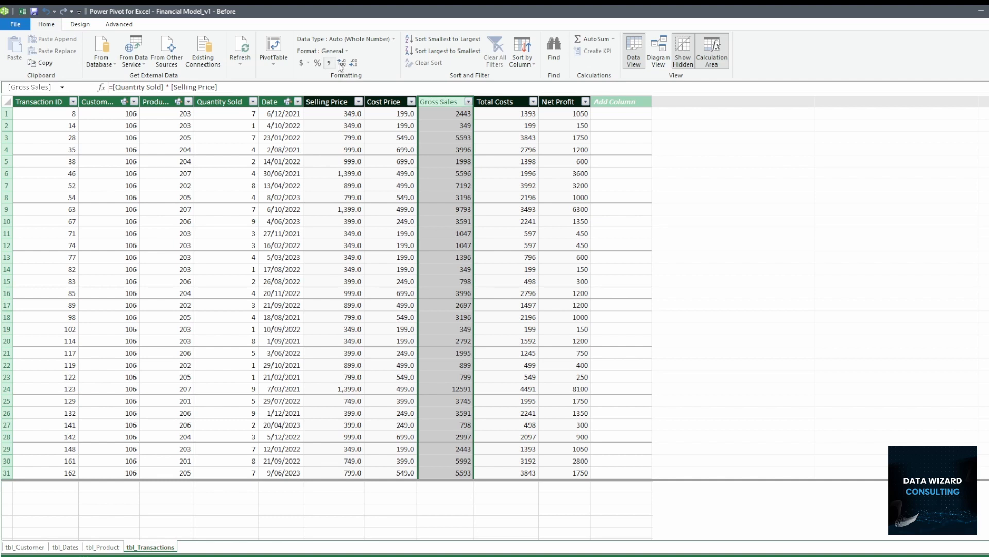
click(354, 63)
Format the Total Costs and Net Profit columns as decimal numbers with thousands separators and one decimal place
click(486, 103)
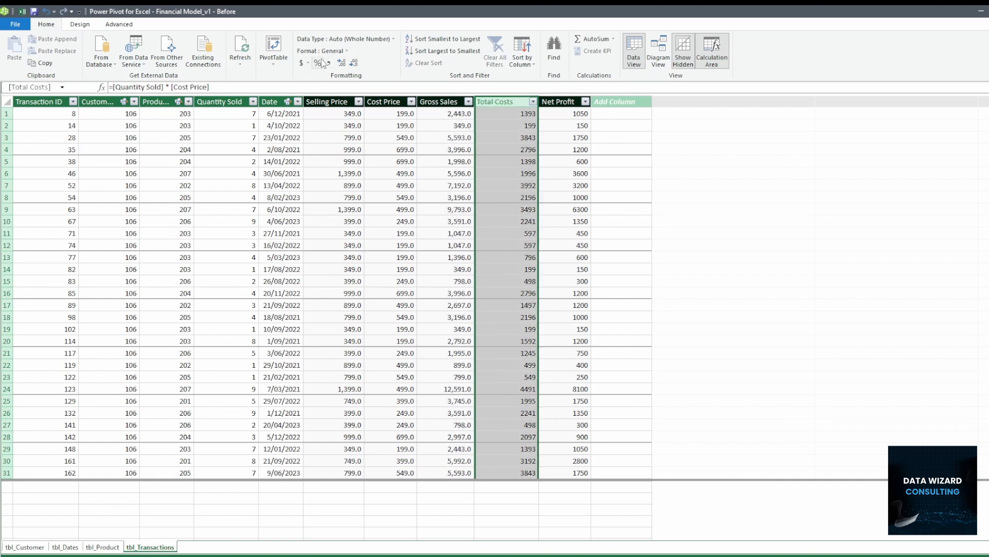
click(329, 64)
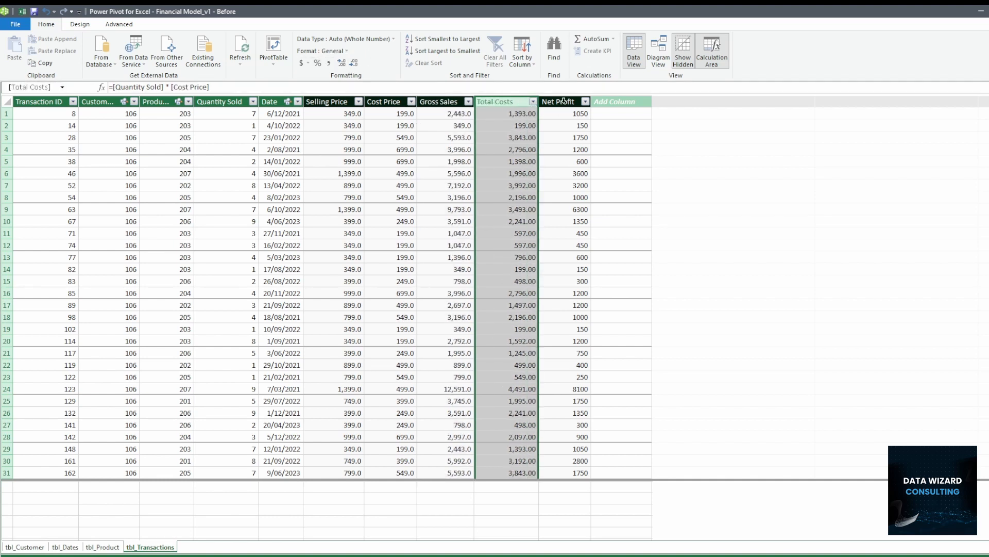
click(354, 63)
click(558, 102)
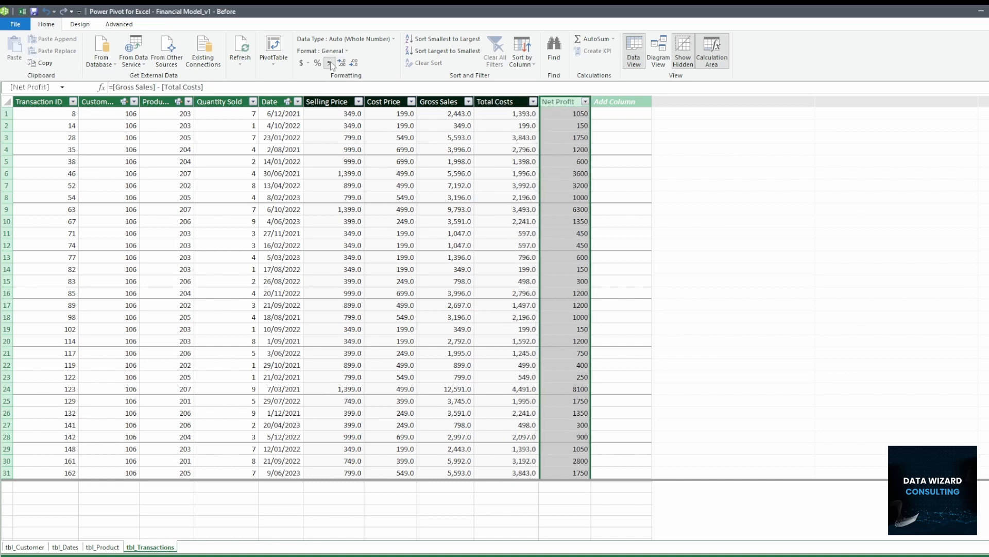
click(329, 63)
click(354, 64)
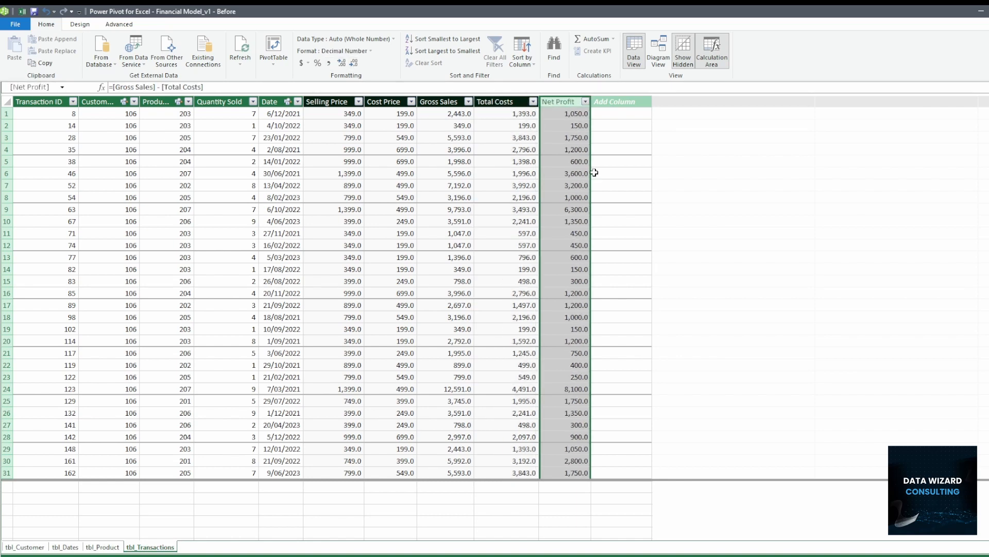
scroll(593, 222, down, 20)
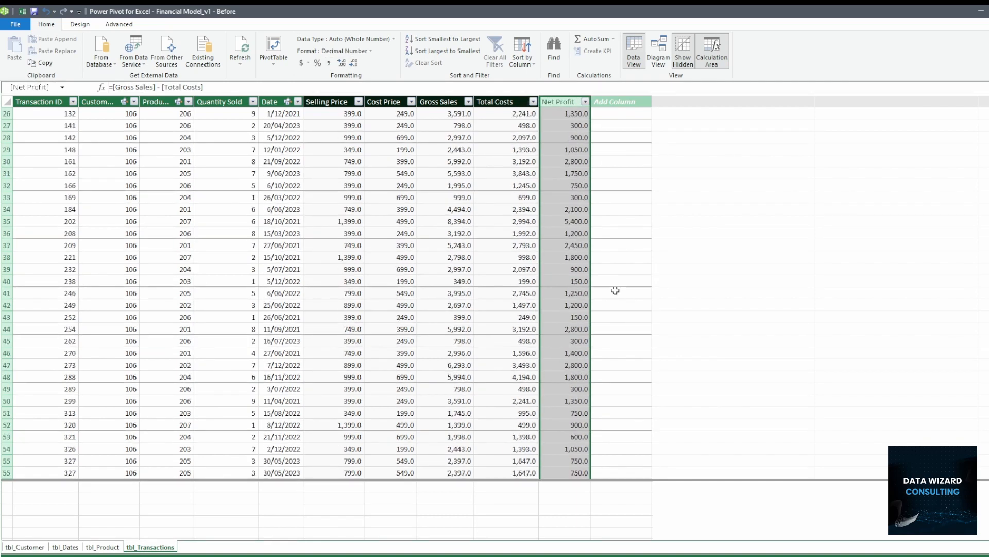
scroll(592, 288, up, 20)
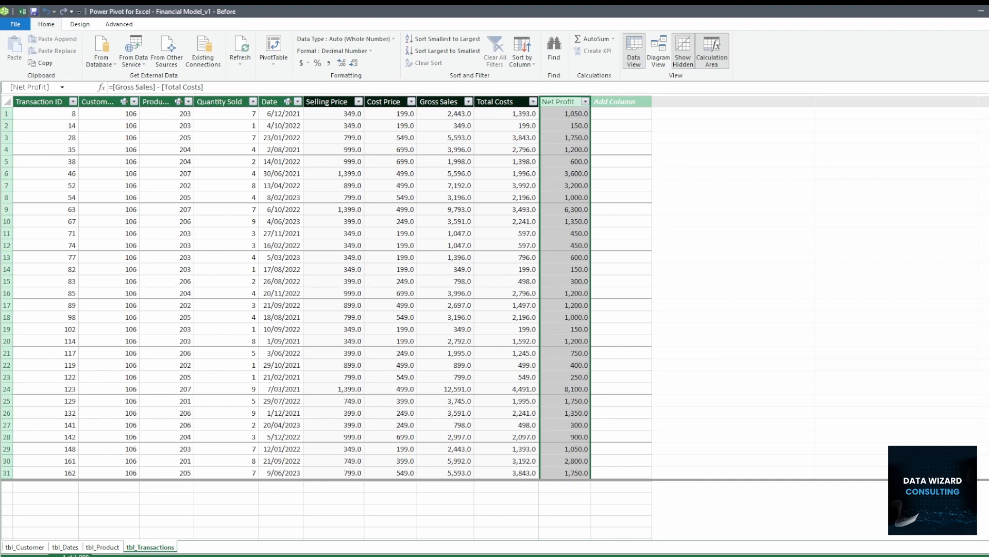
Switch to the Excel workbook and insert a PivotTable from the Data Model on a new worksheet
click(988, 11)
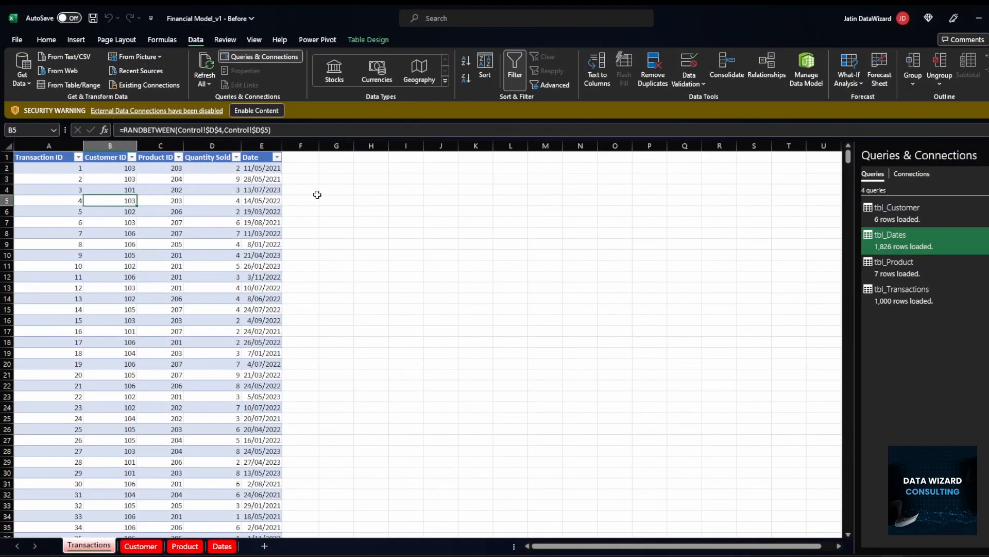
click(76, 40)
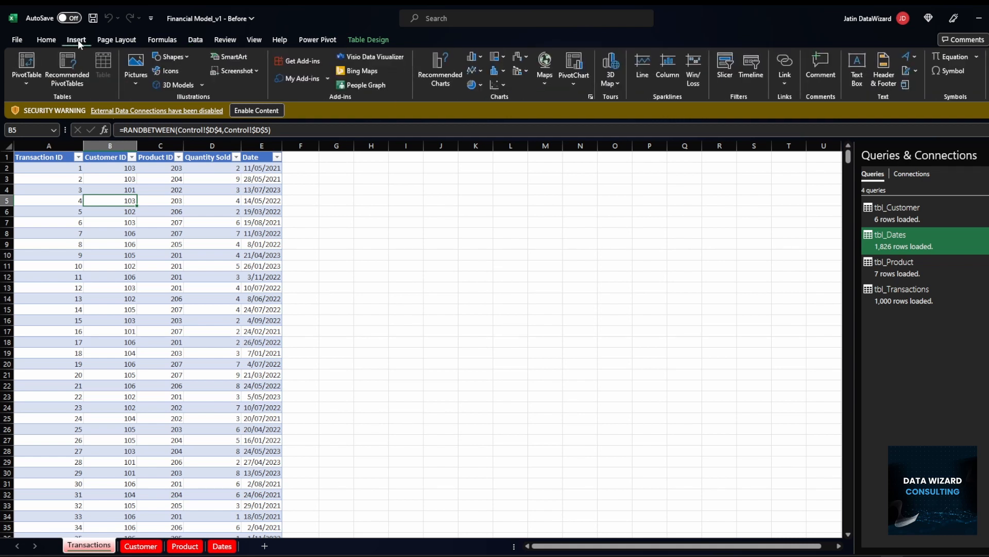
click(26, 81)
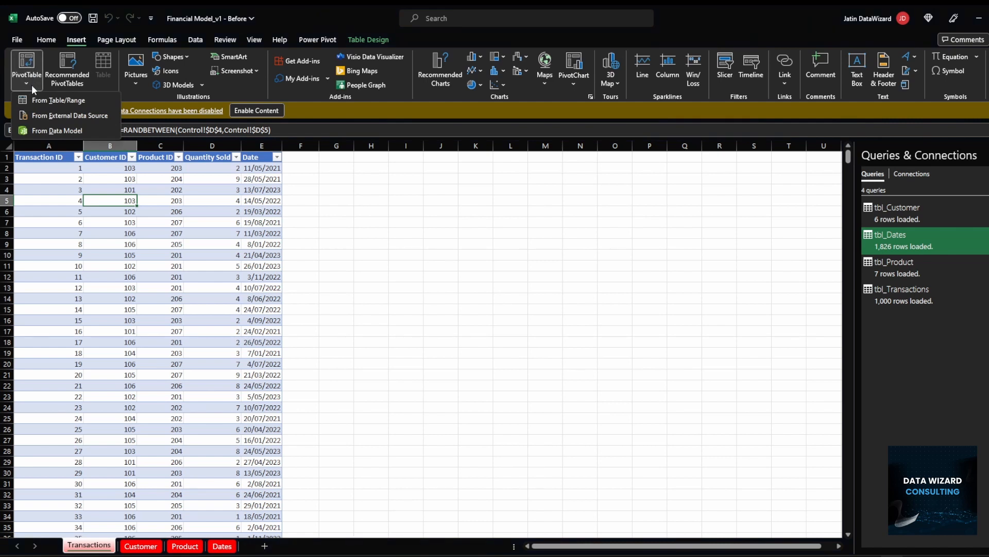
click(58, 131)
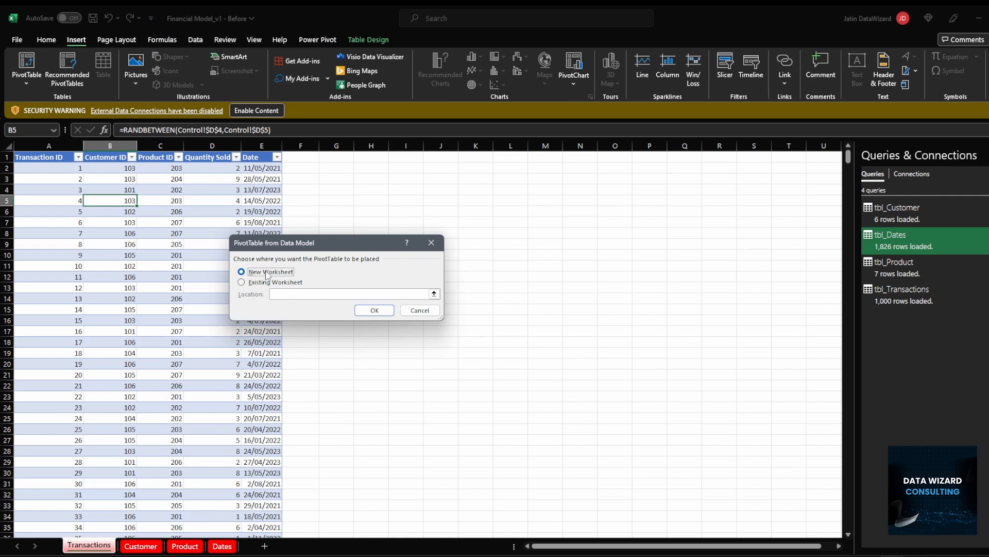
click(386, 315)
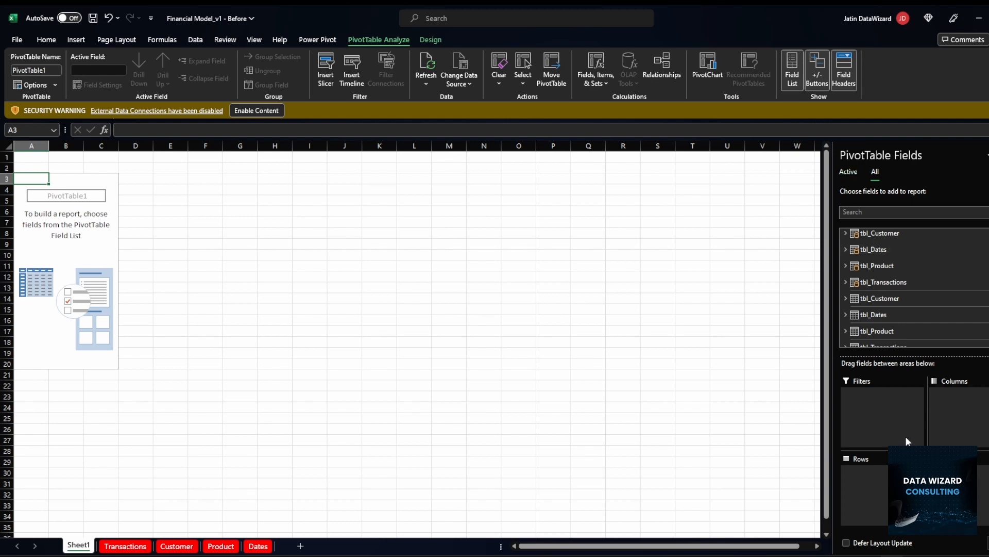
Add Quantity Sold and Gross Sales from tbl_Transactions to the PivotTable's values
click(850, 172)
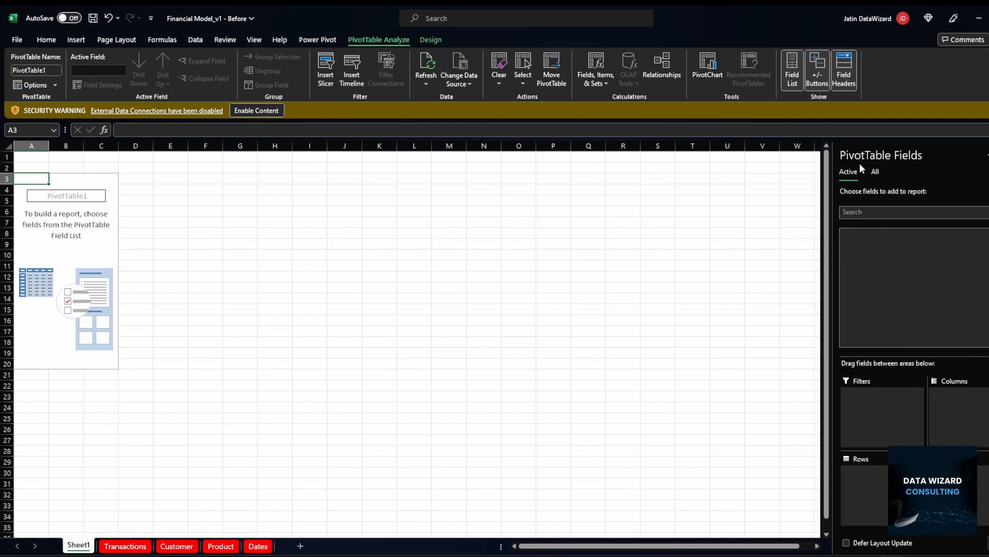
click(876, 172)
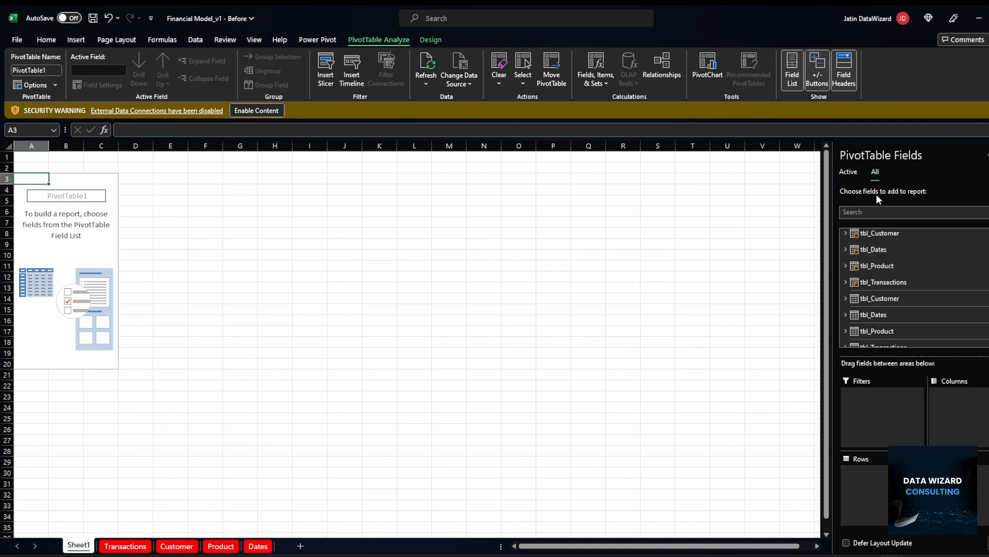
click(846, 283)
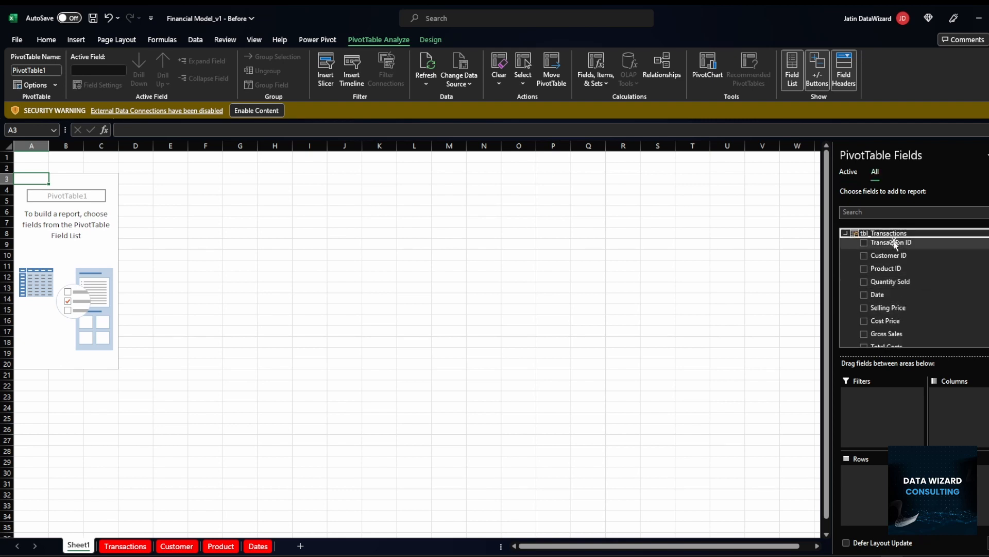
drag(890, 281, 966, 467)
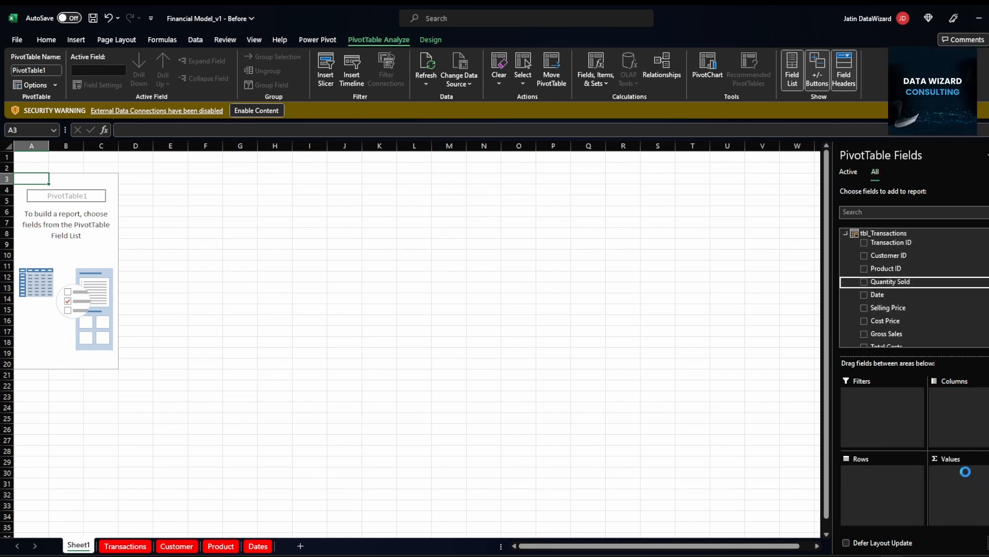
scroll(897, 308, down, 1)
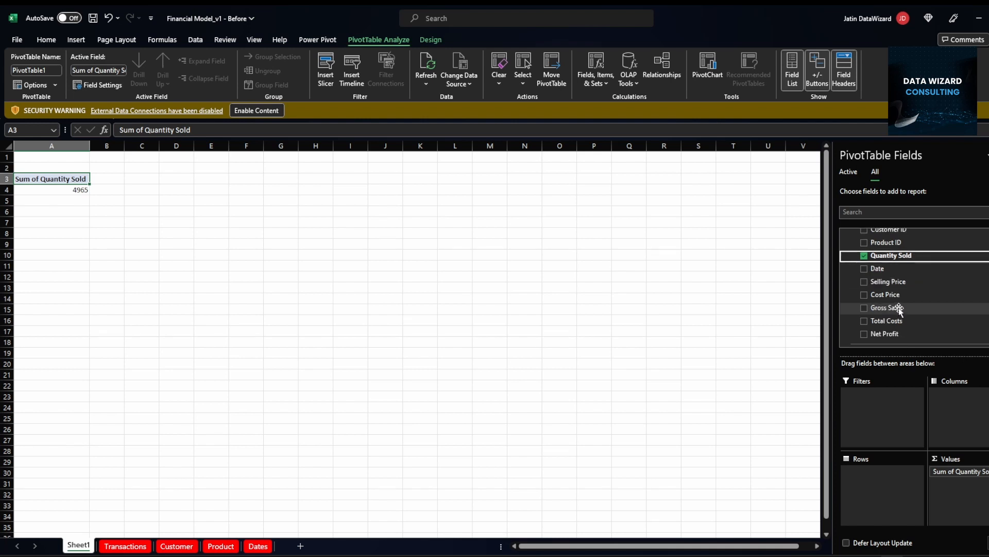
drag(896, 308, 965, 464)
Add Year and Month Name from tbl_Dates to the PivotTable's rows, with Month Name nested under Year
scroll(876, 273, up, 2)
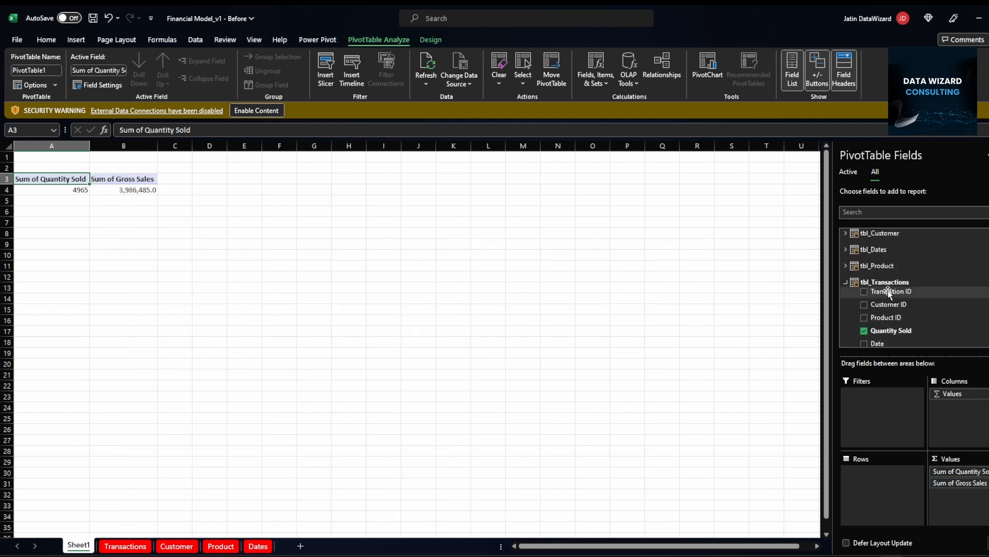
scroll(840, 255, down, 1)
click(846, 252)
scroll(869, 286, down, 1)
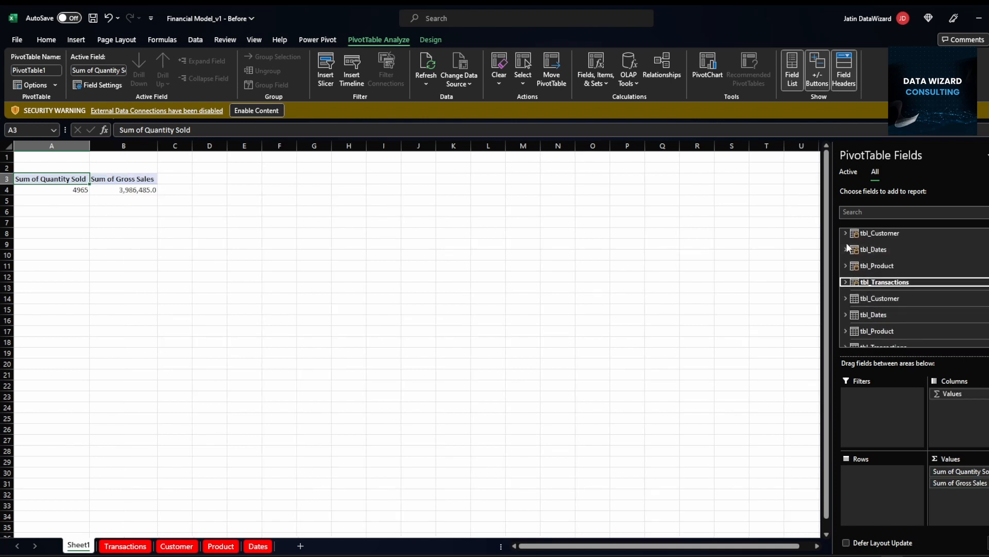
click(846, 250)
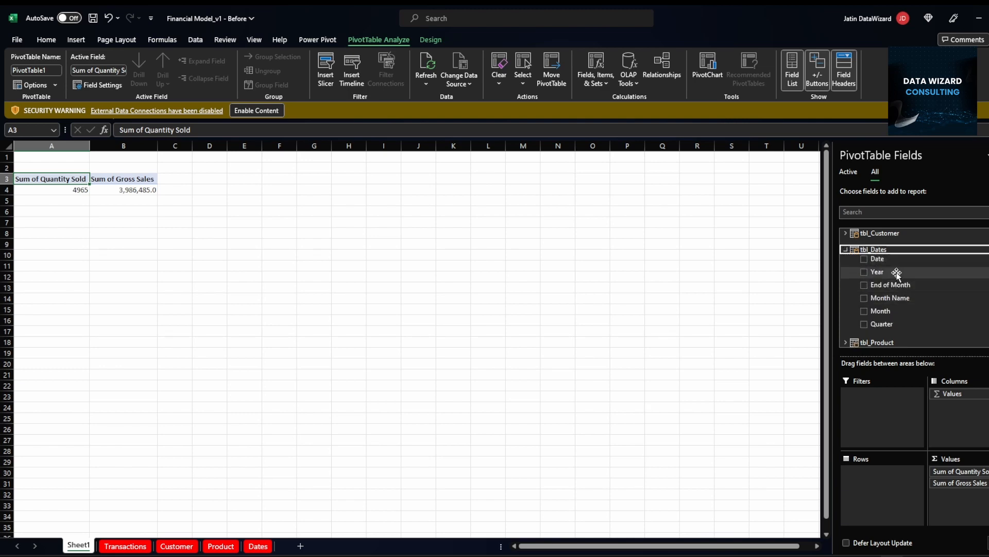
drag(895, 272, 882, 469)
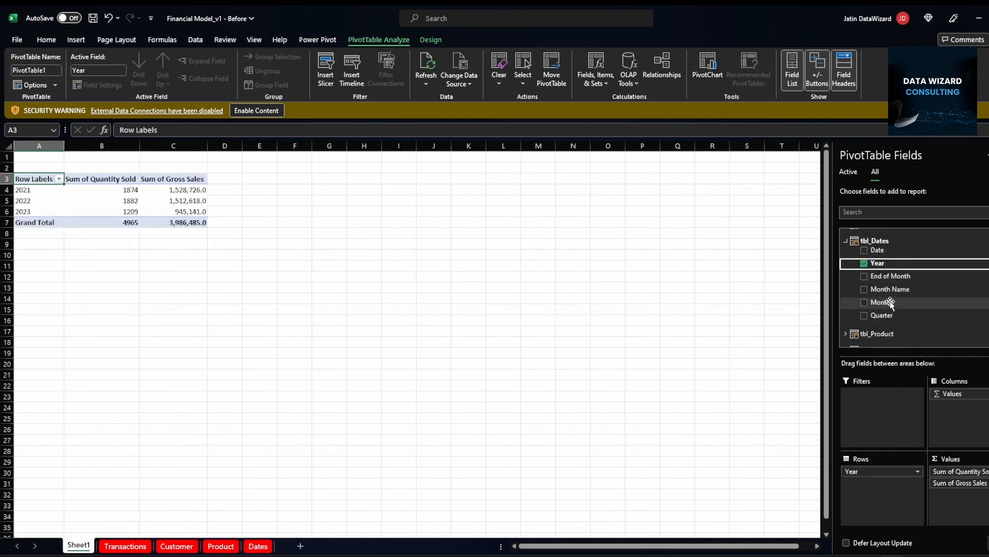
drag(891, 289, 882, 485)
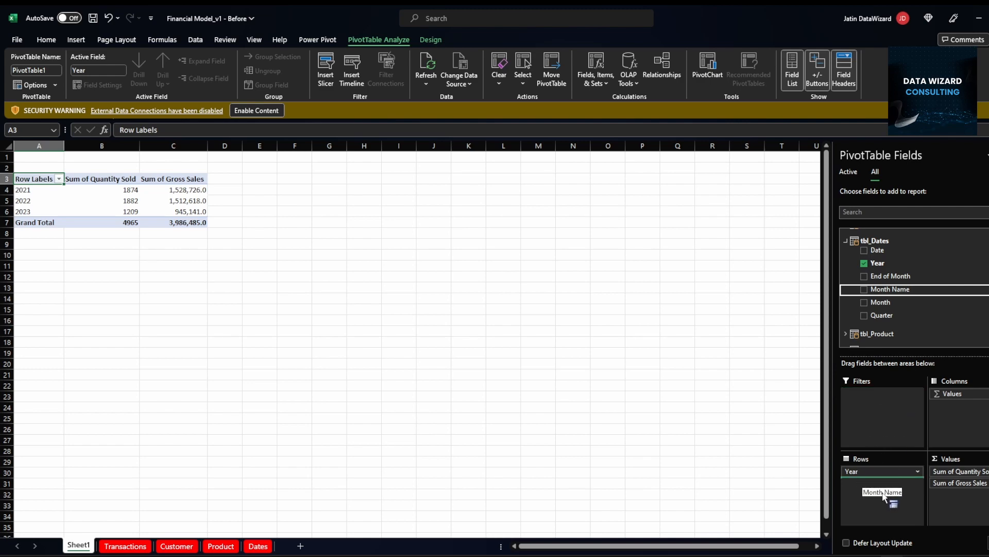
Add Name from tbl_Product to the PivotTable's rows under Month Name, and insert Name from tbl_Customer above it
click(845, 240)
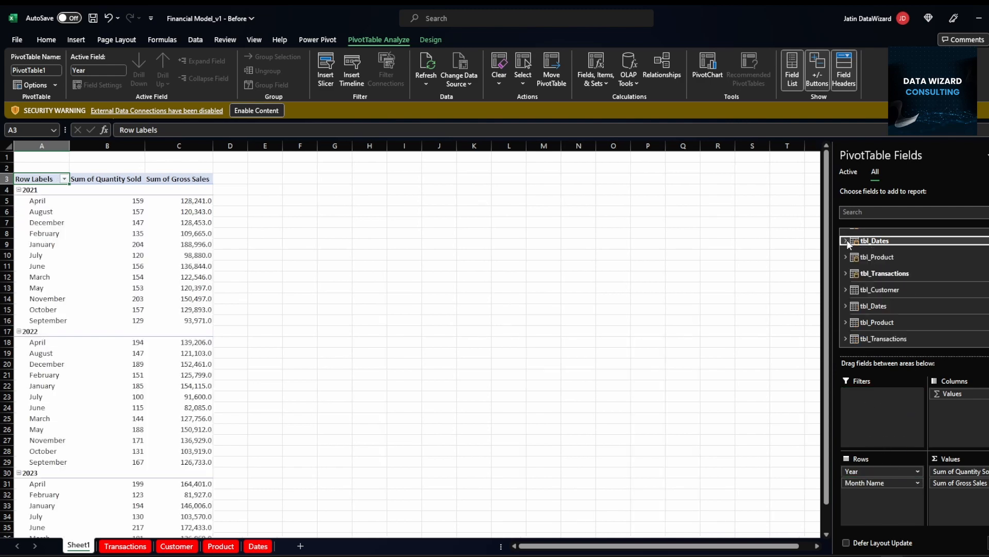
click(845, 267)
click(846, 267)
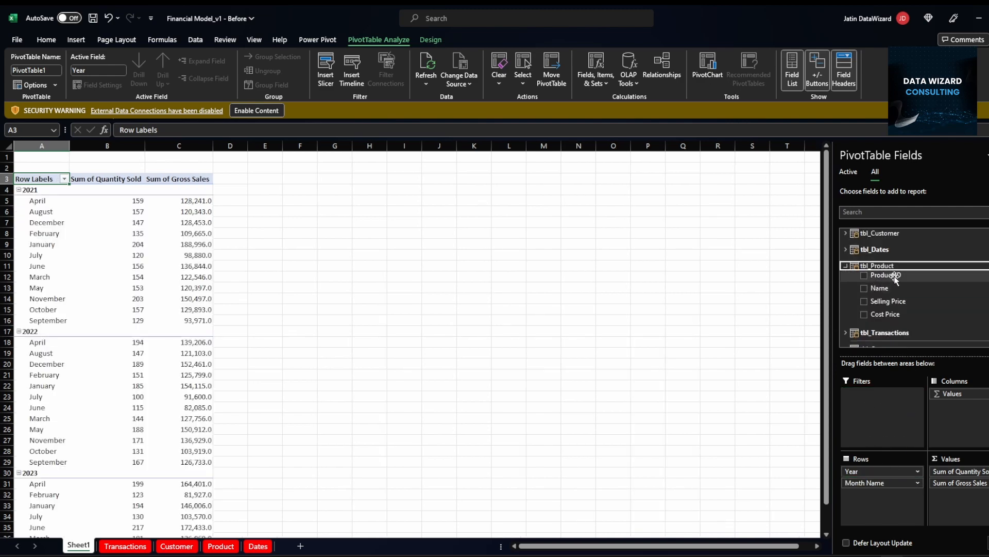
drag(881, 289, 881, 503)
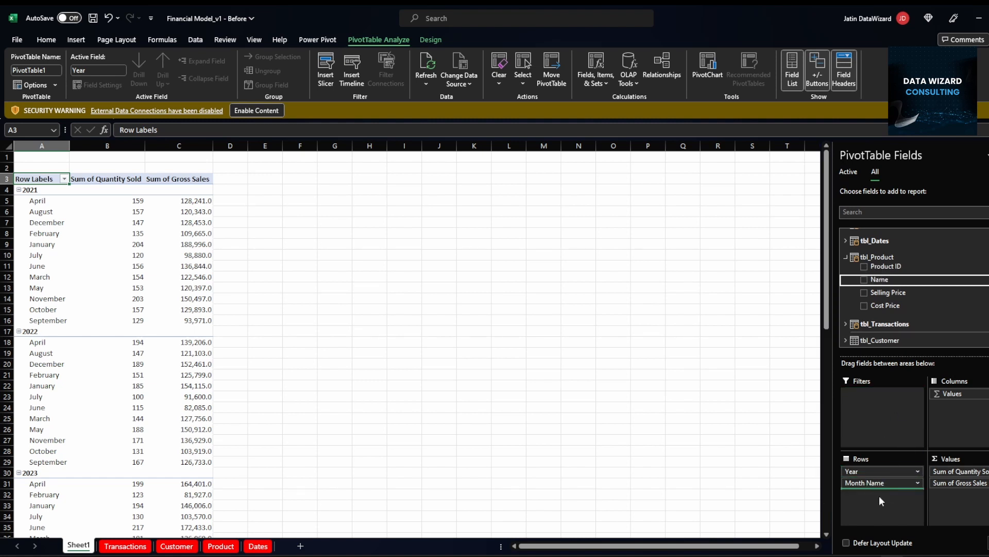
click(52, 206)
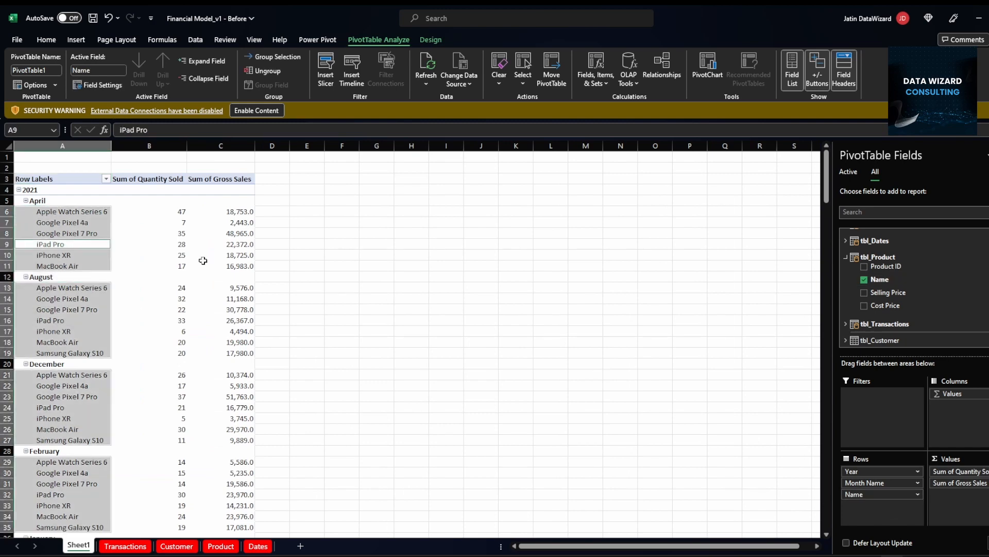
click(757, 287)
click(166, 264)
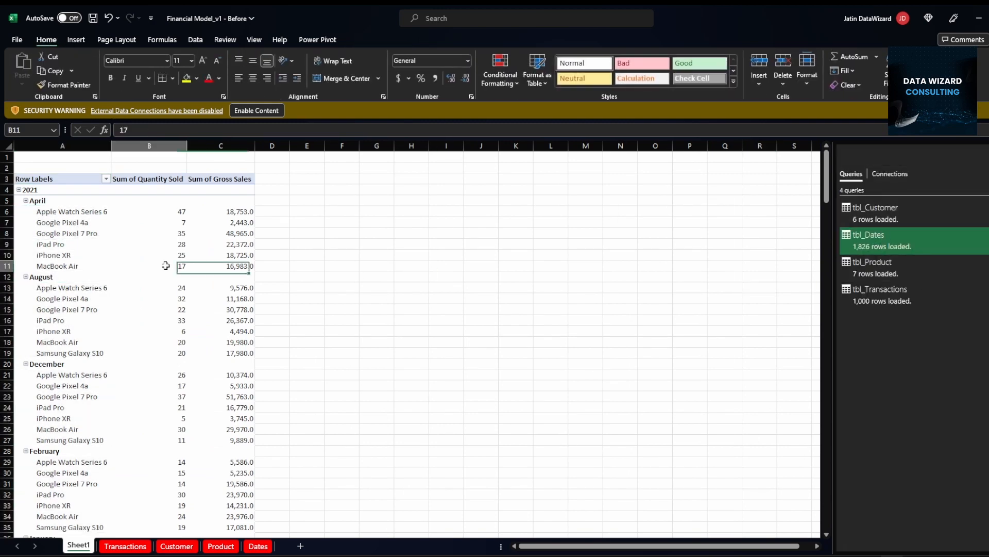
click(845, 233)
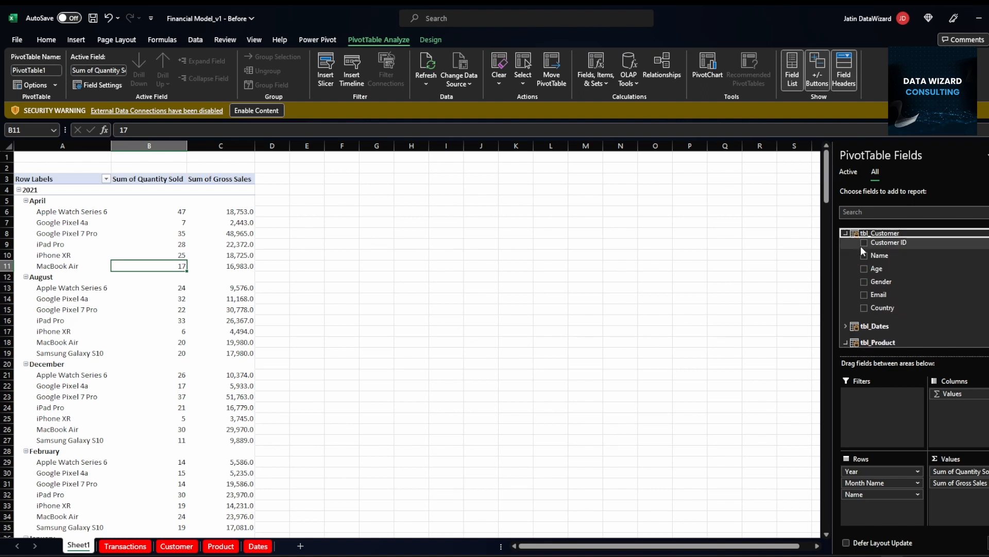
drag(879, 255, 898, 487)
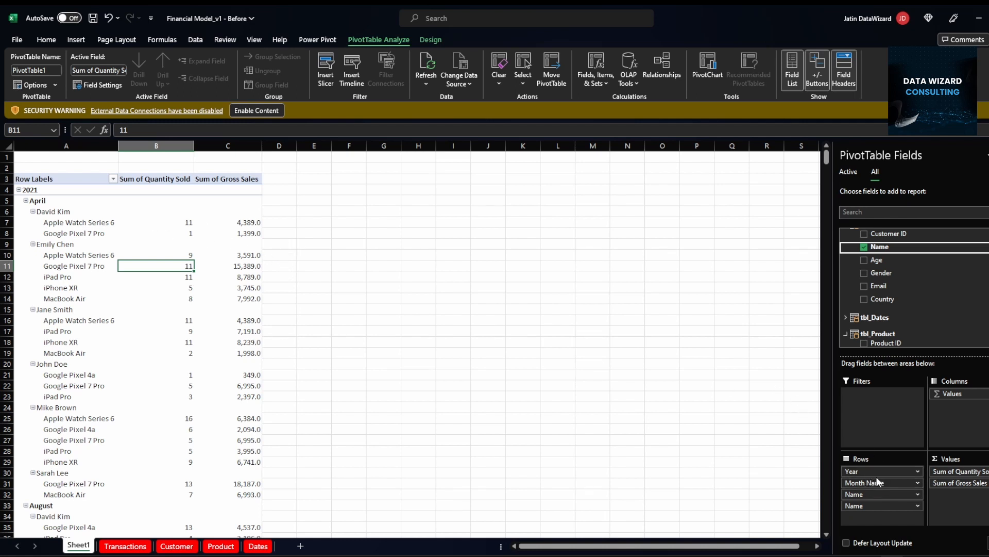
Move Year and Month Name to the PivotTable's columns, and remove Quantity Sold and both Name fields
drag(886, 482, 964, 394)
drag(855, 471, 969, 404)
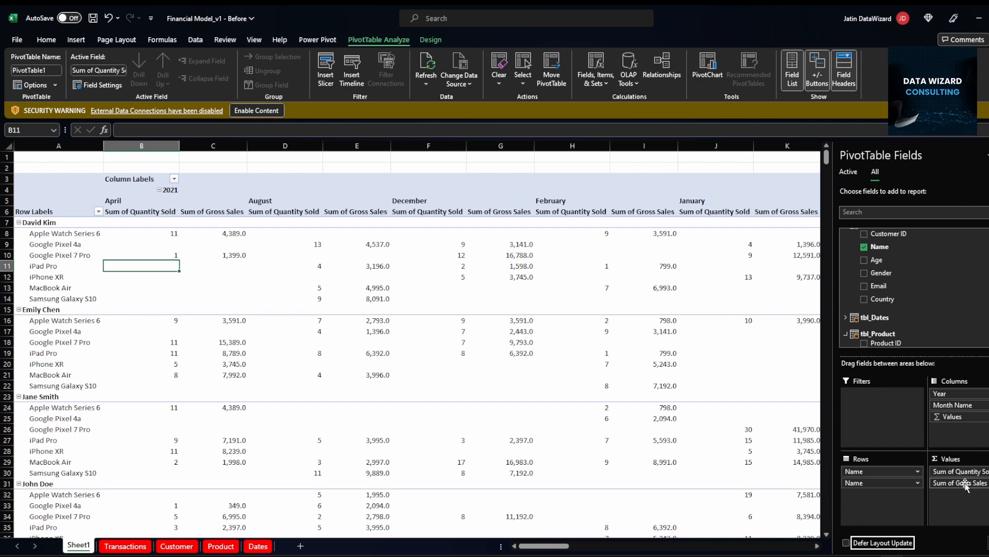
drag(958, 471, 916, 292)
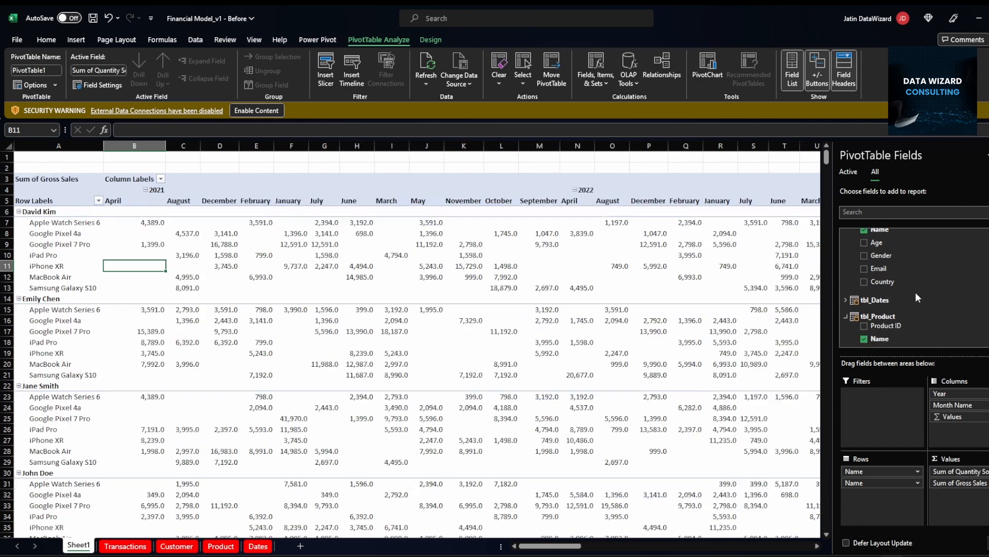
drag(870, 488, 891, 303)
scroll(881, 309, down, 3)
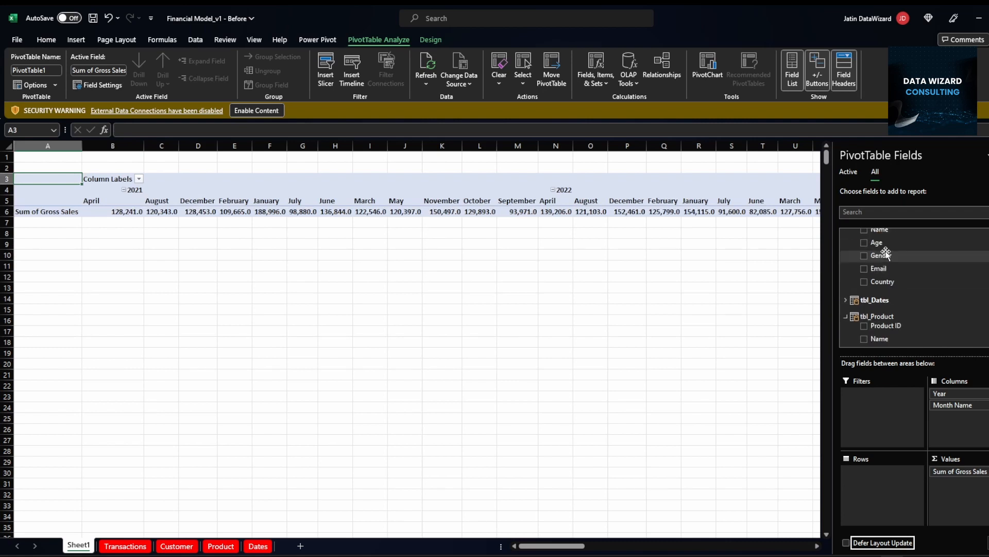
scroll(881, 314, up, 3)
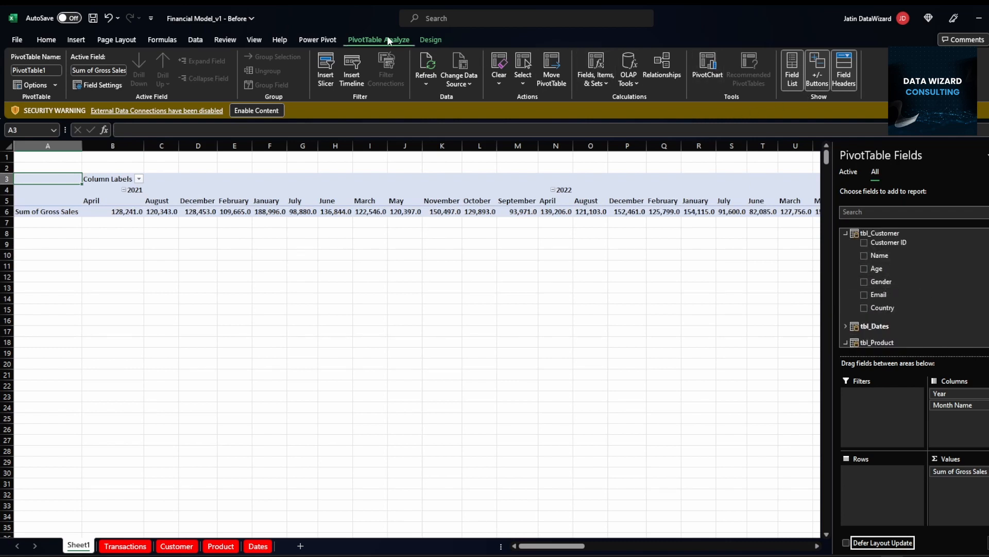
Open the queries in the Power Query Editor and rename tbl_Product's Name column as ProductName
click(429, 39)
click(197, 40)
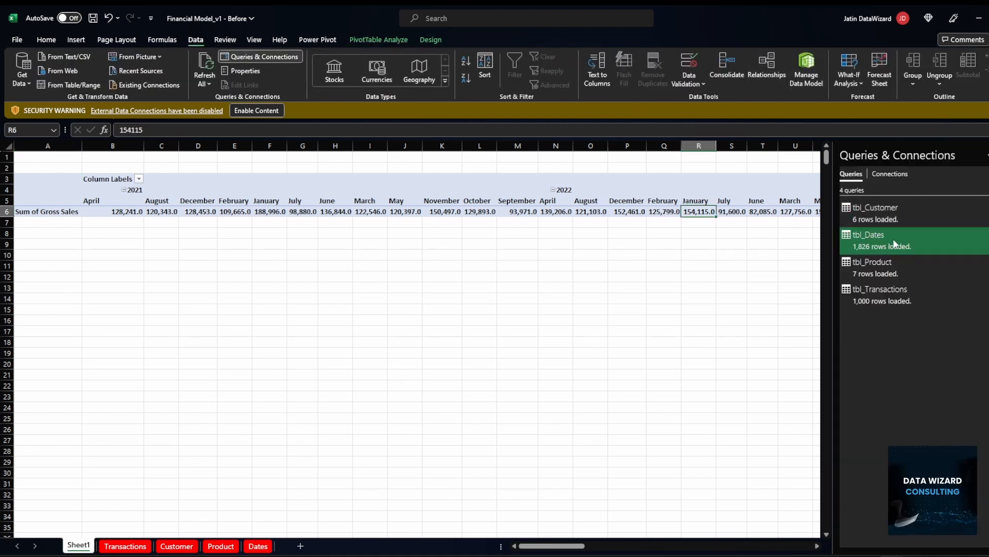
right_click(900, 250)
click(927, 276)
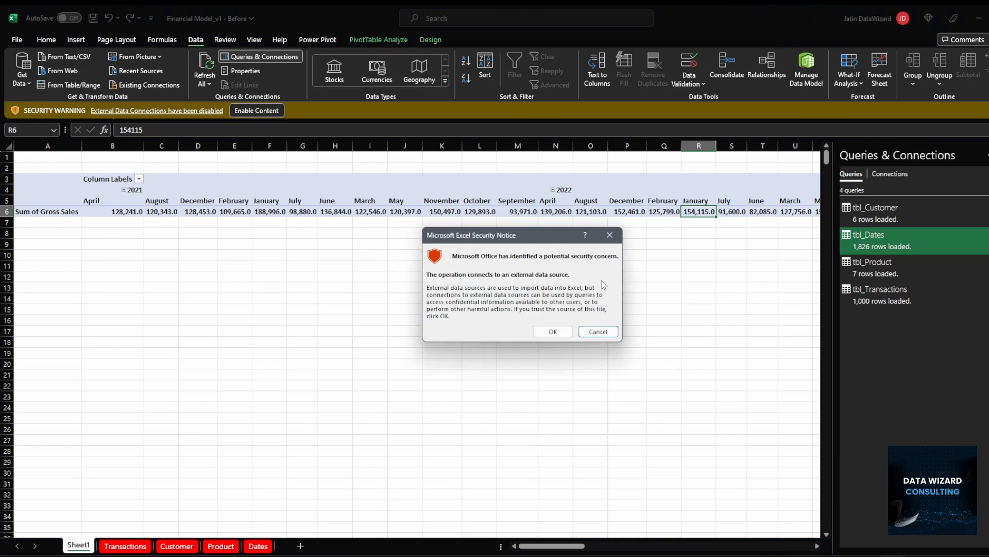
click(560, 334)
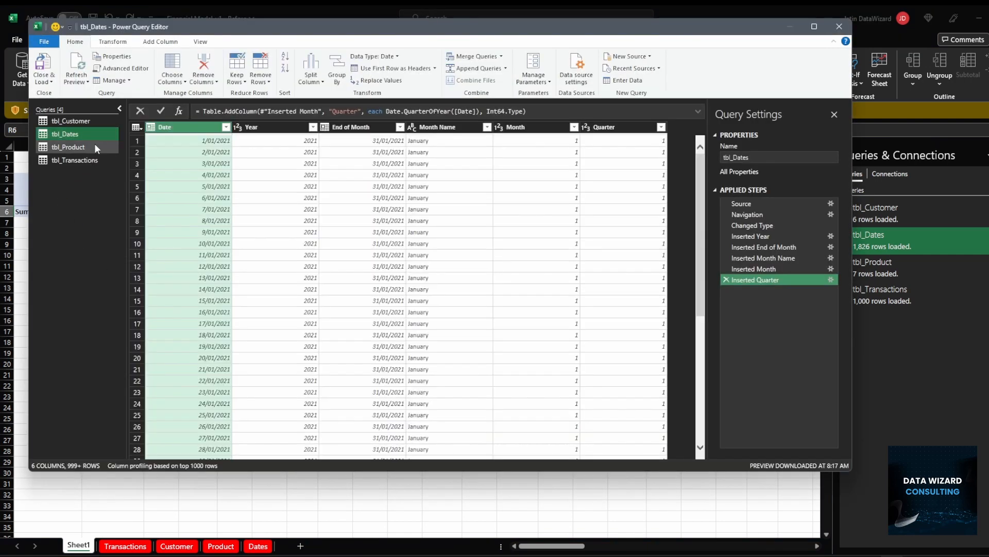
click(96, 148)
double_click(275, 127)
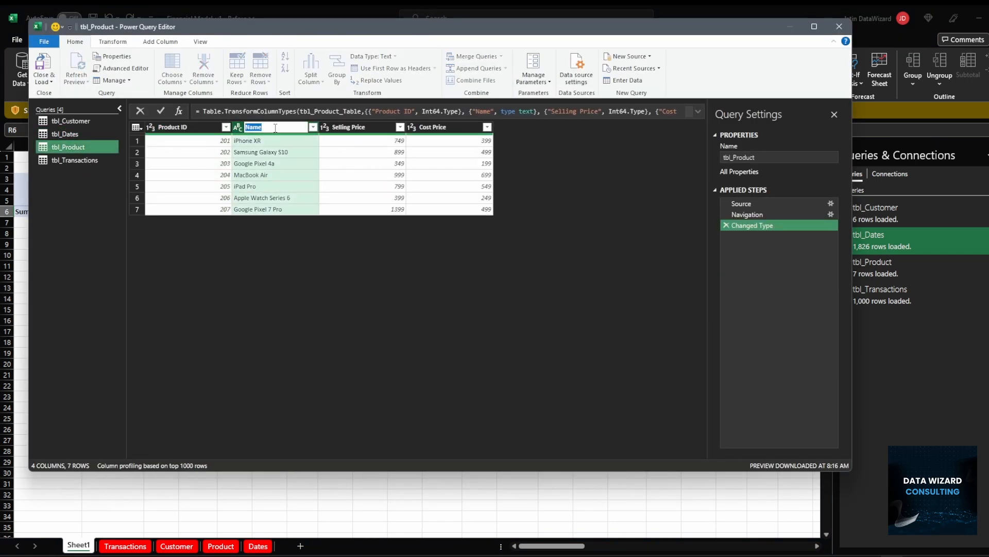
text(ProductName)
key(Return)
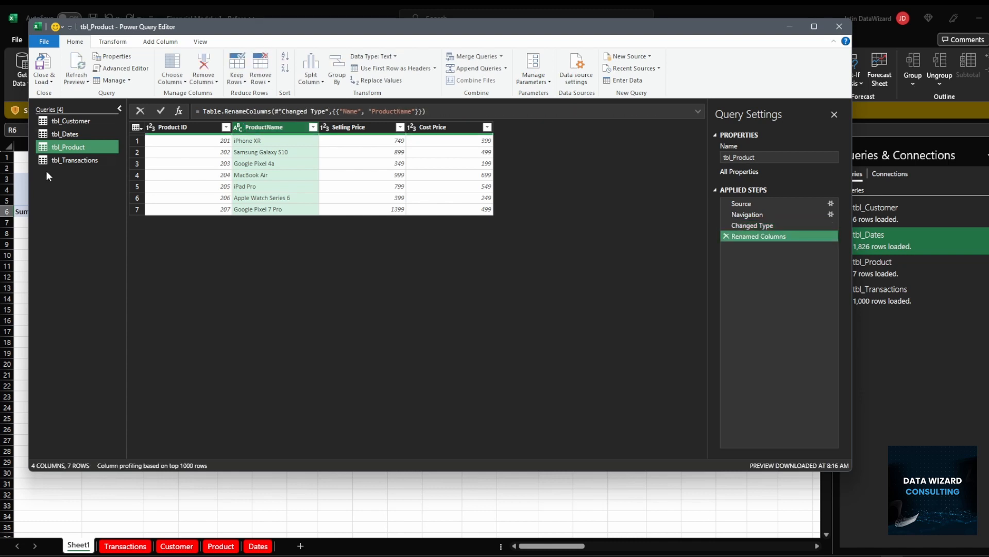
Rename the Name column of the tbl_Customer query as CustomerName
click(85, 122)
double_click(281, 128)
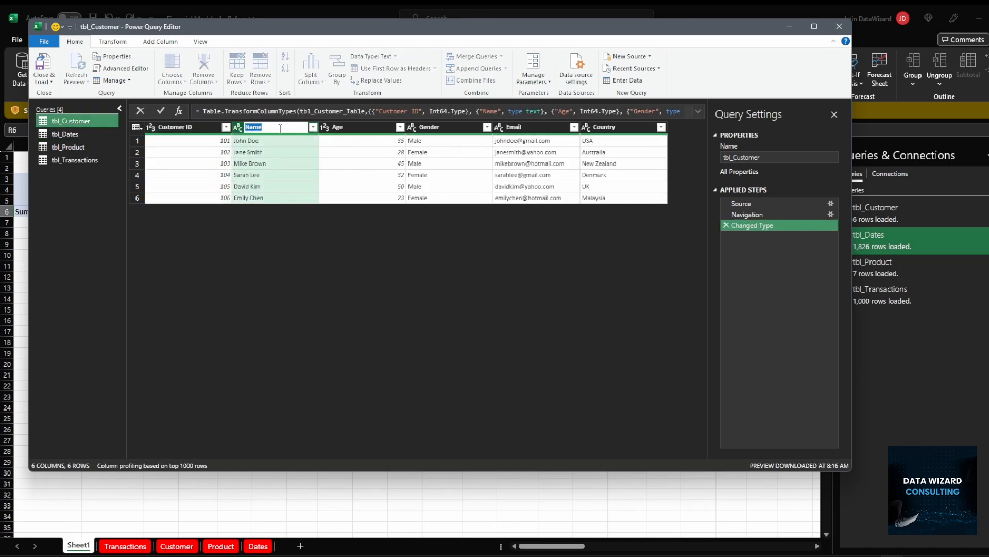
text(CustomerName)
key(Return)
Add a column to the tbl_Dates query that extracts the first 3 characters of Month Name
click(70, 146)
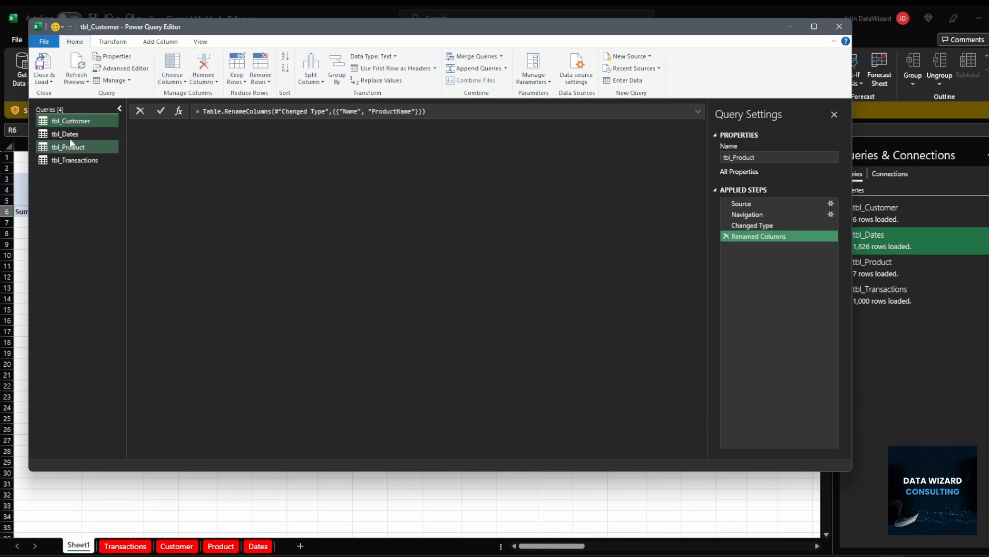
click(70, 134)
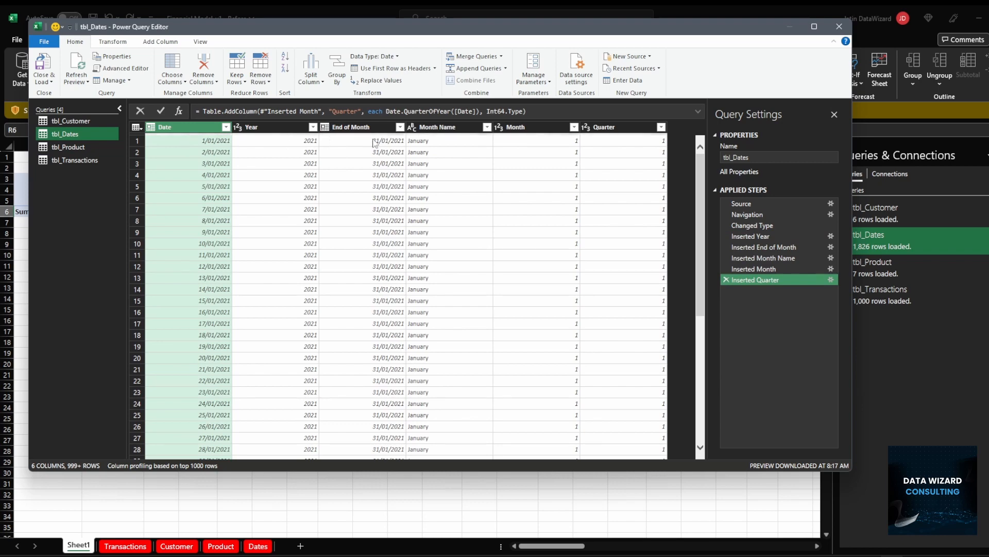
click(439, 140)
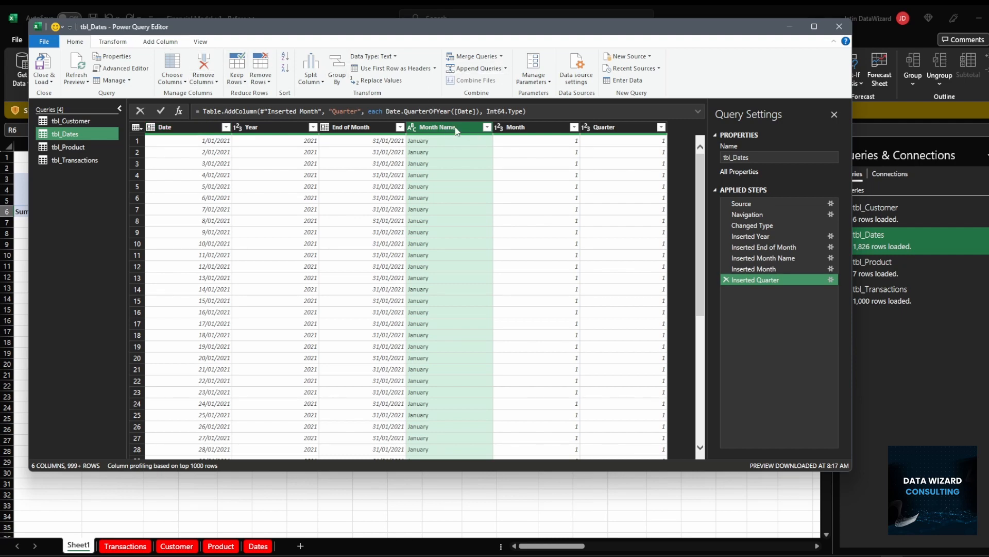
click(159, 44)
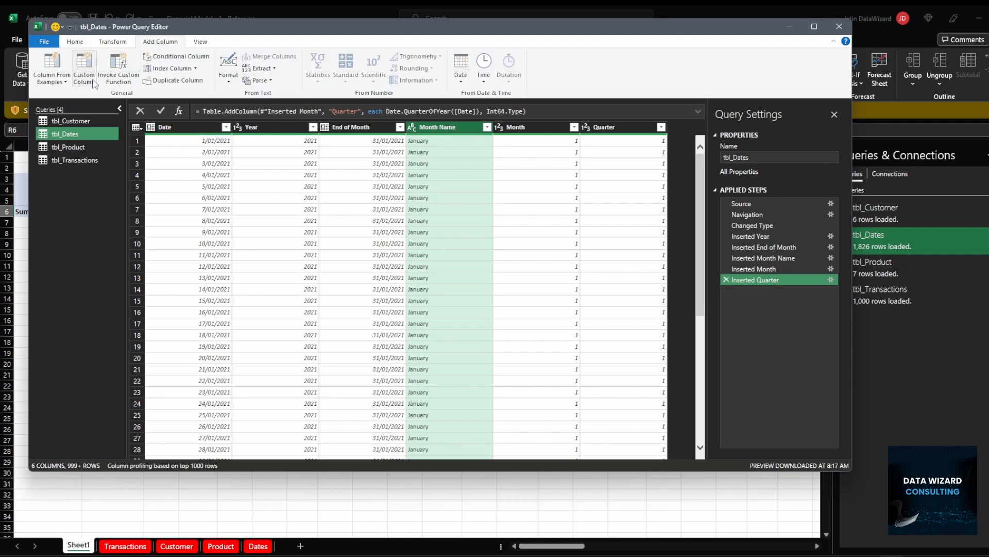
click(261, 68)
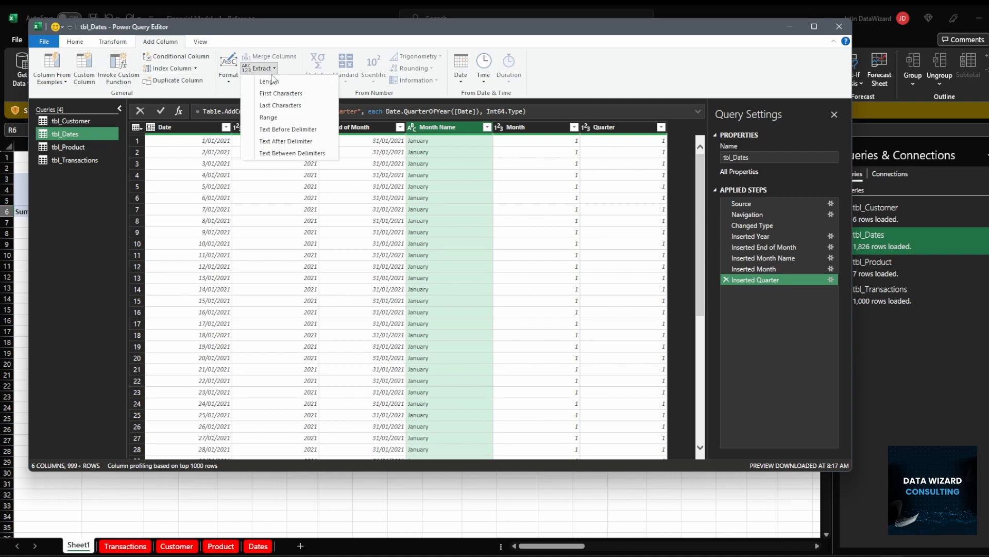
click(281, 93)
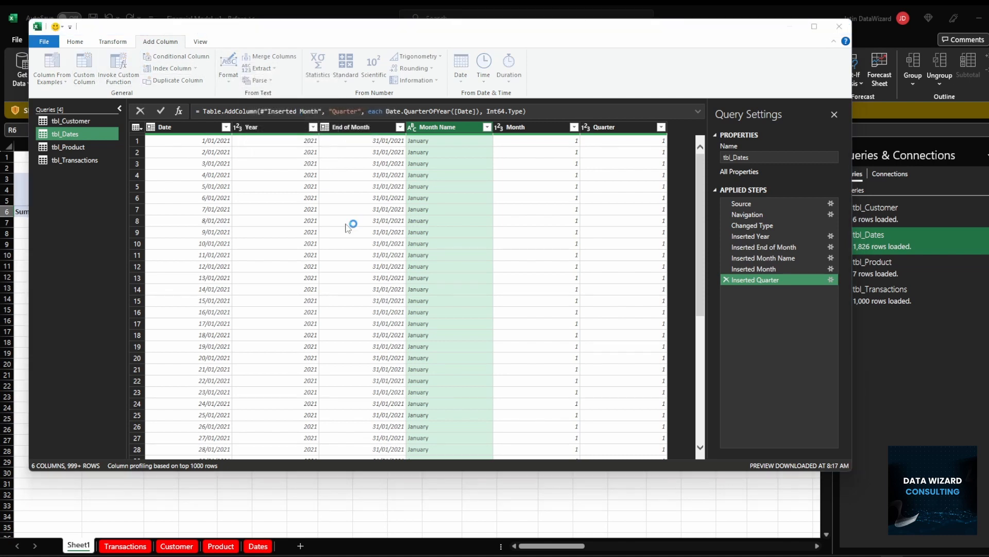
click(404, 292)
text(3)
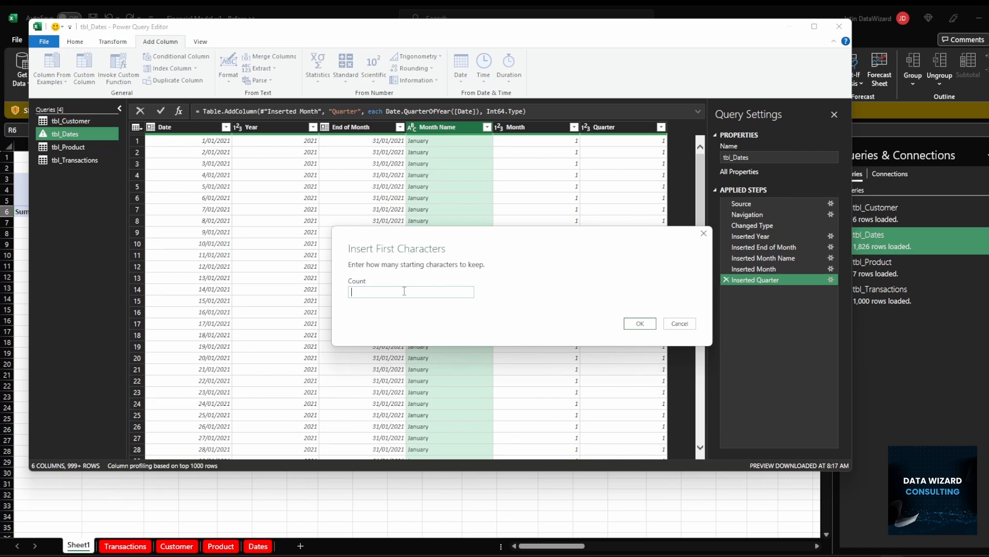
click(639, 323)
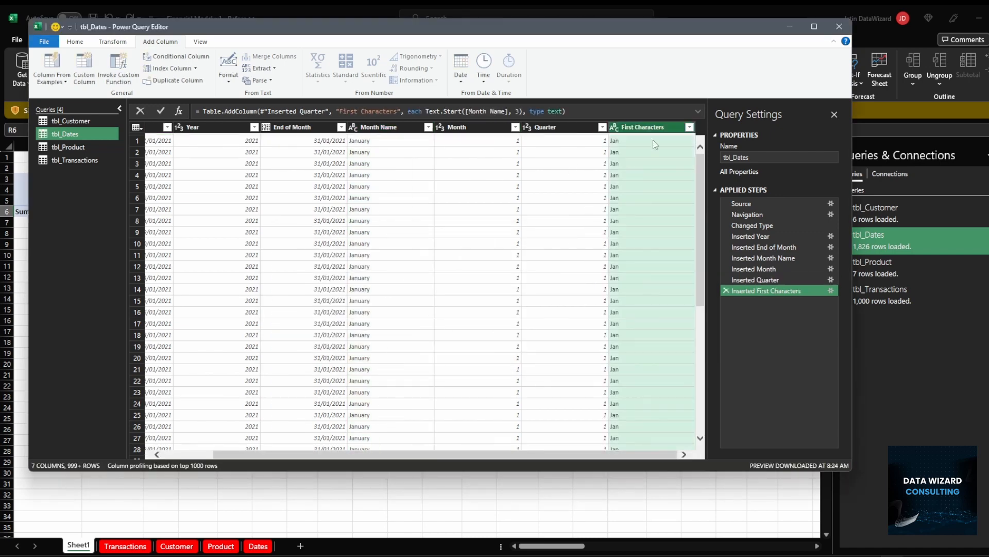
Rename the First Characters column as ShortMonthName, and close and load the queries
double_click(652, 127)
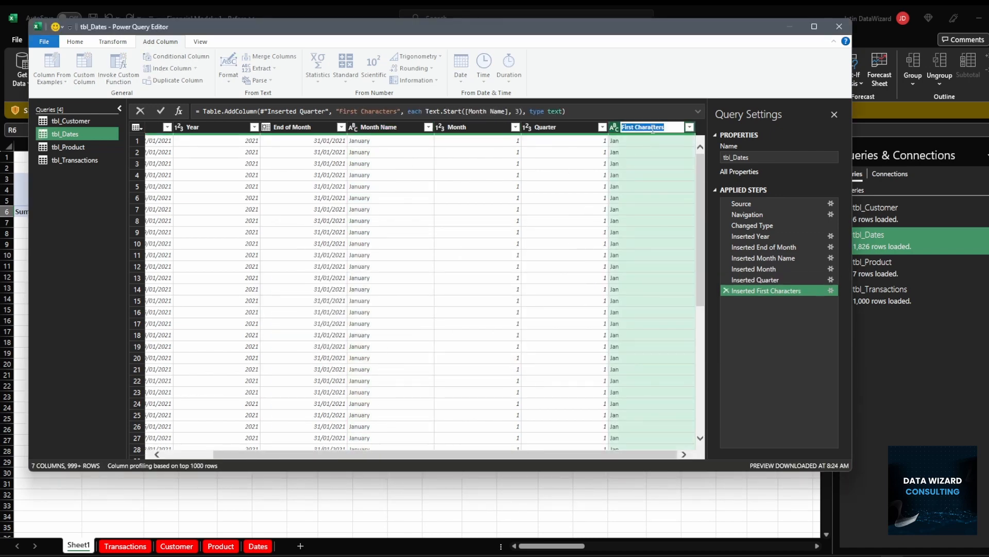
text(ShortMonthName)
key(Return)
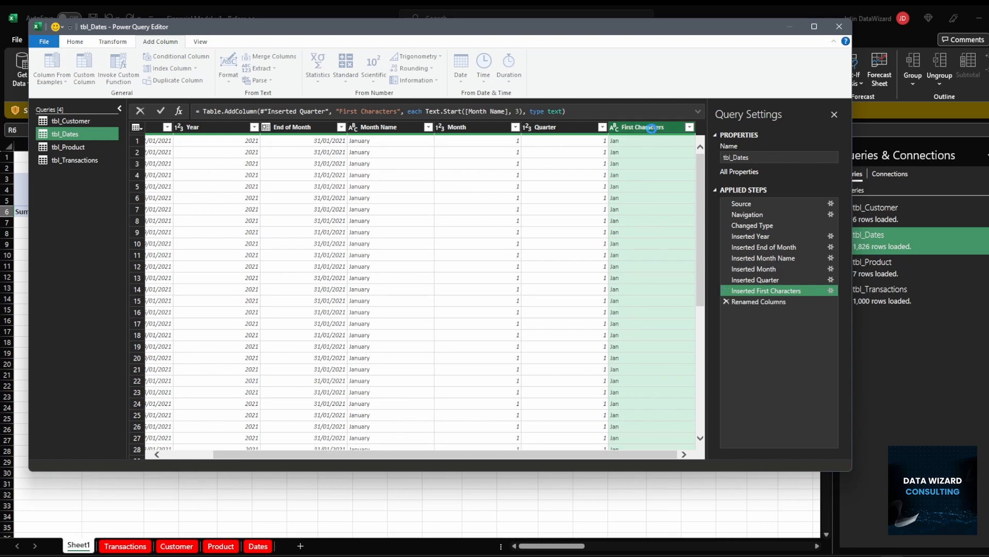
click(75, 41)
click(44, 64)
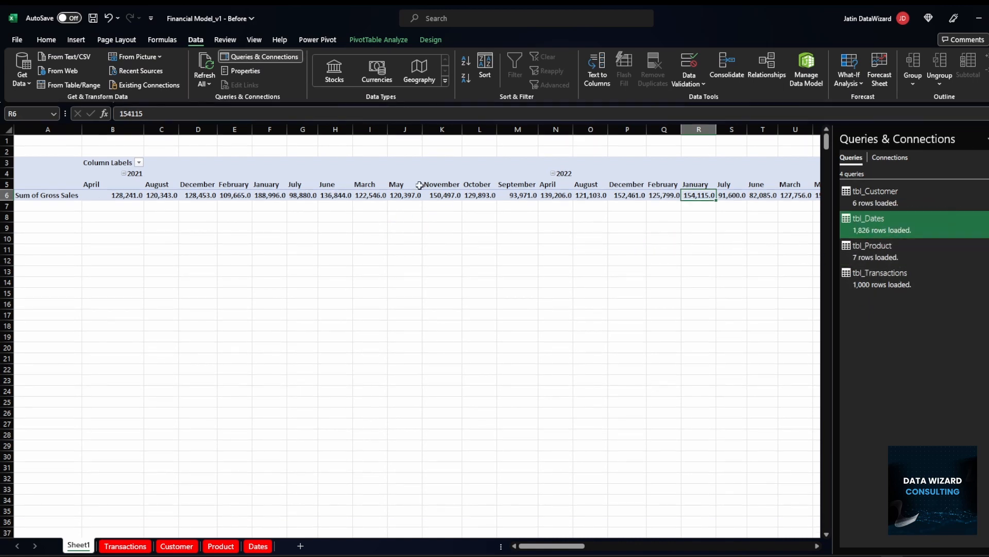
Try CustomerName from tbl_Customer in the PivotTable's rows, and remove it again
click(419, 194)
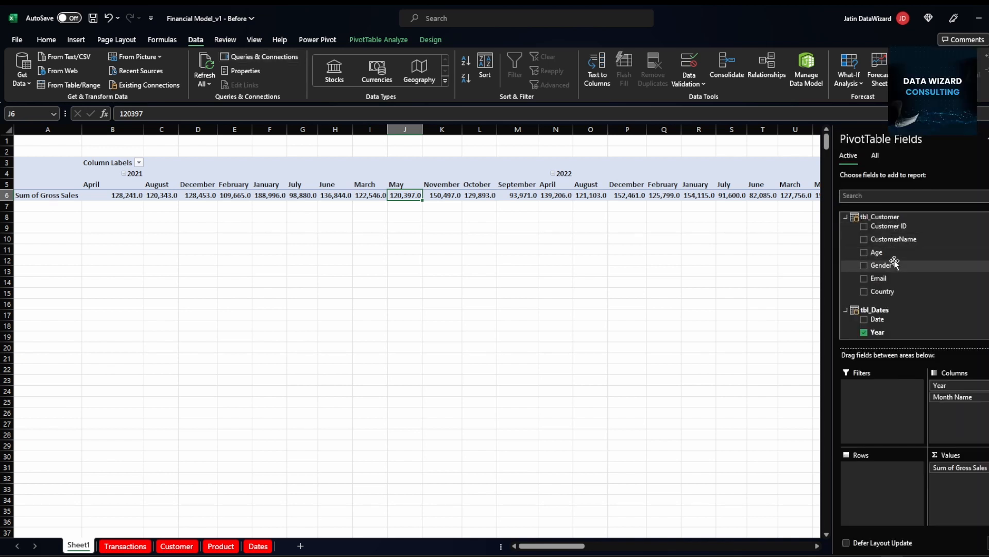
drag(899, 242, 873, 475)
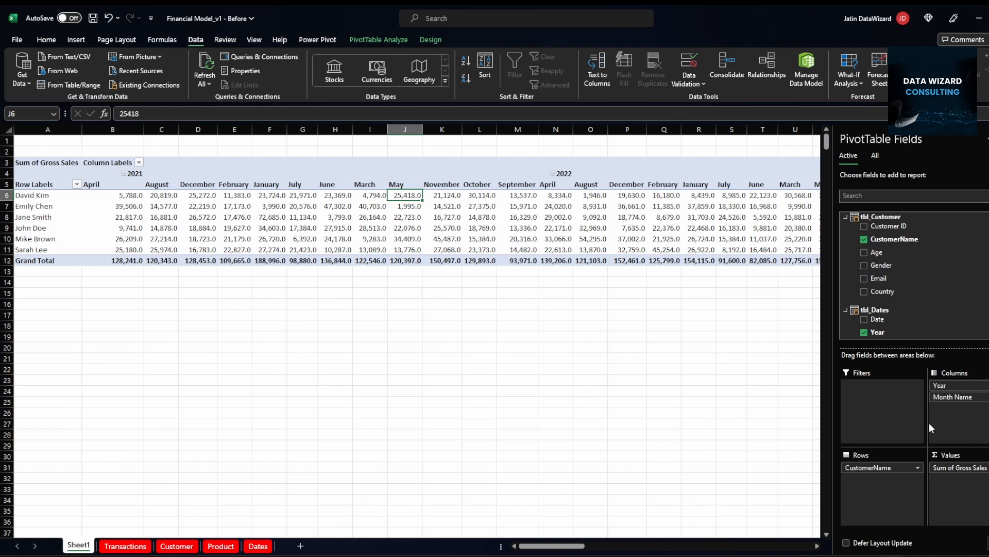
scroll(917, 294, down, 5)
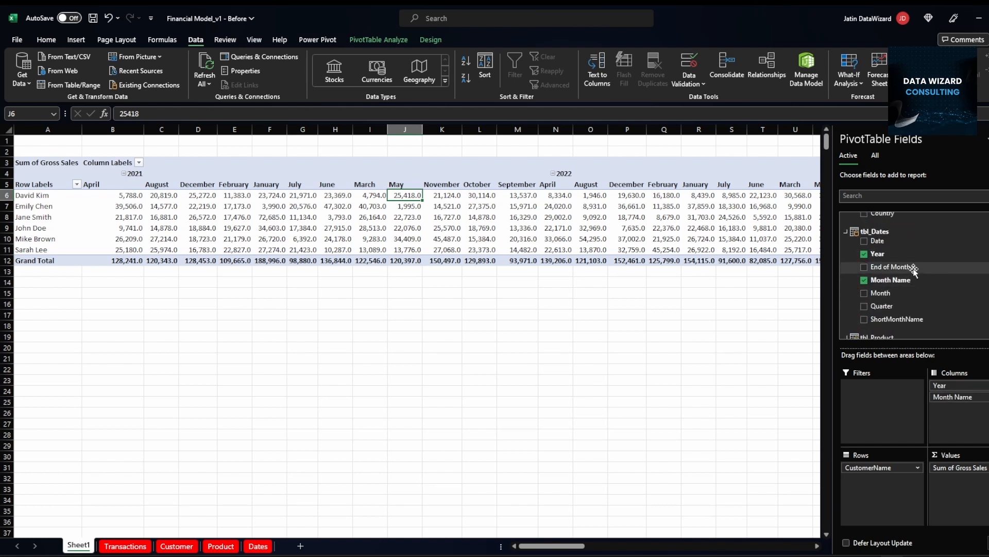
scroll(907, 274, up, 5)
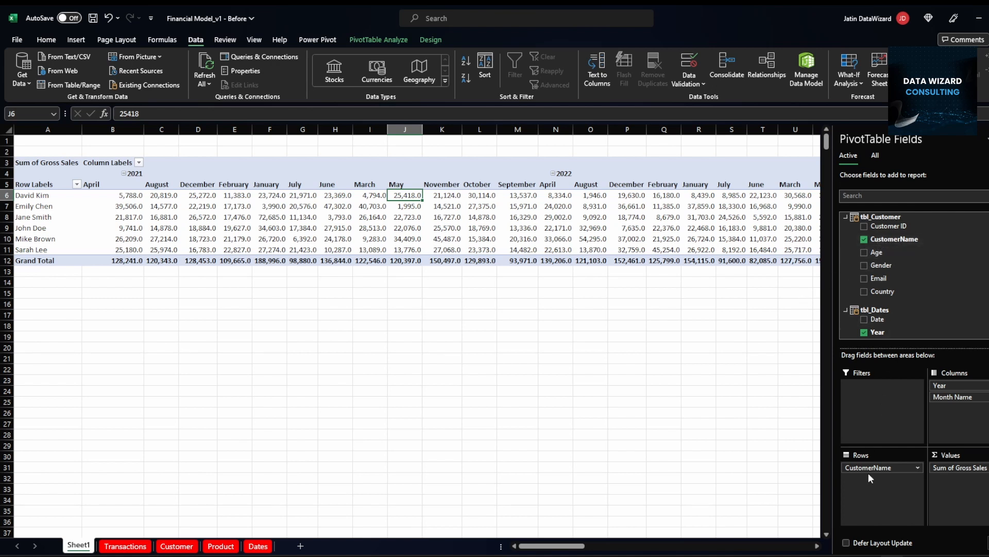
drag(876, 468, 878, 248)
Move Year from the PivotTable's columns to its rows, and add Month from tbl_Dates above Month Name in the columns
drag(949, 395, 876, 485)
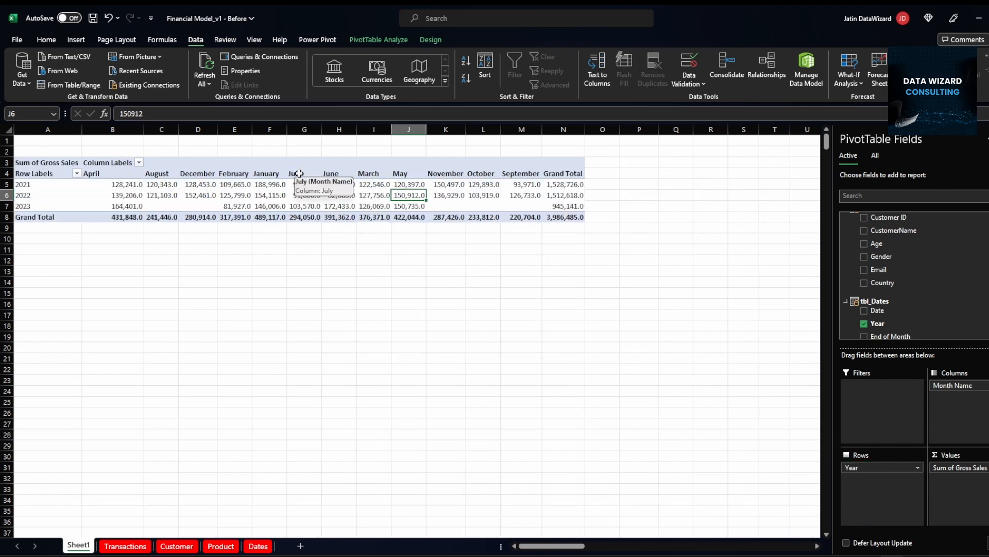
scroll(932, 273, down, 2)
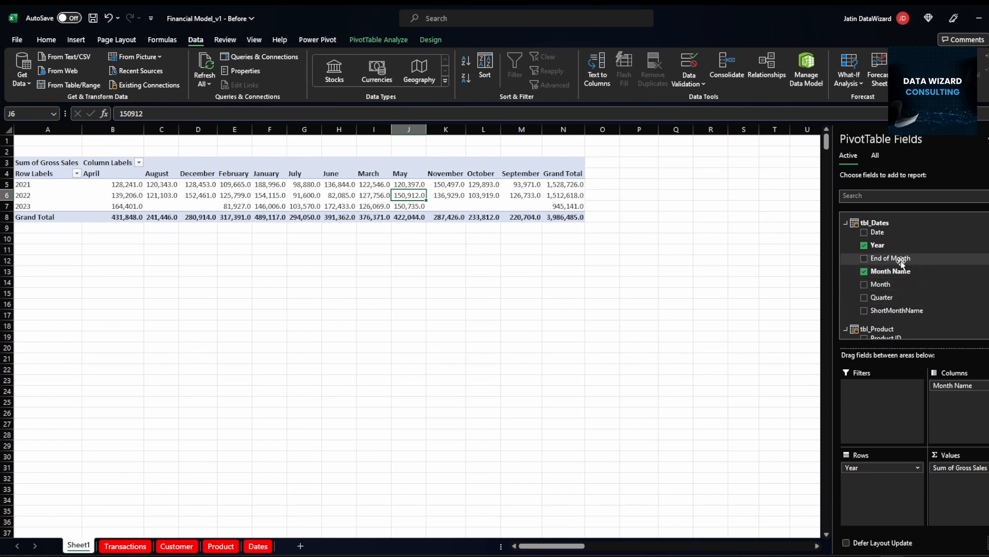
drag(897, 283, 972, 382)
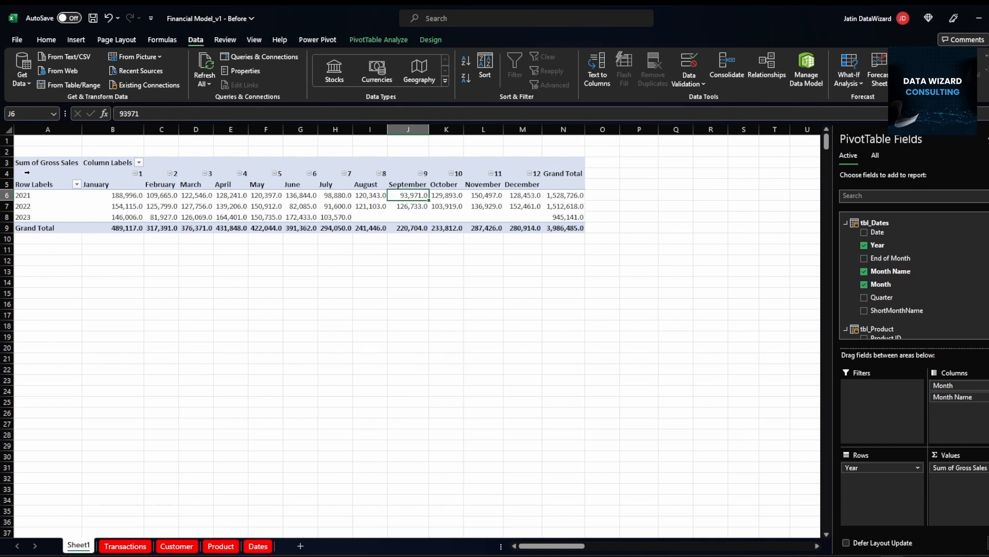
Hide worksheet row 4, which holds the PivotTable's month numbers
right_click(8, 173)
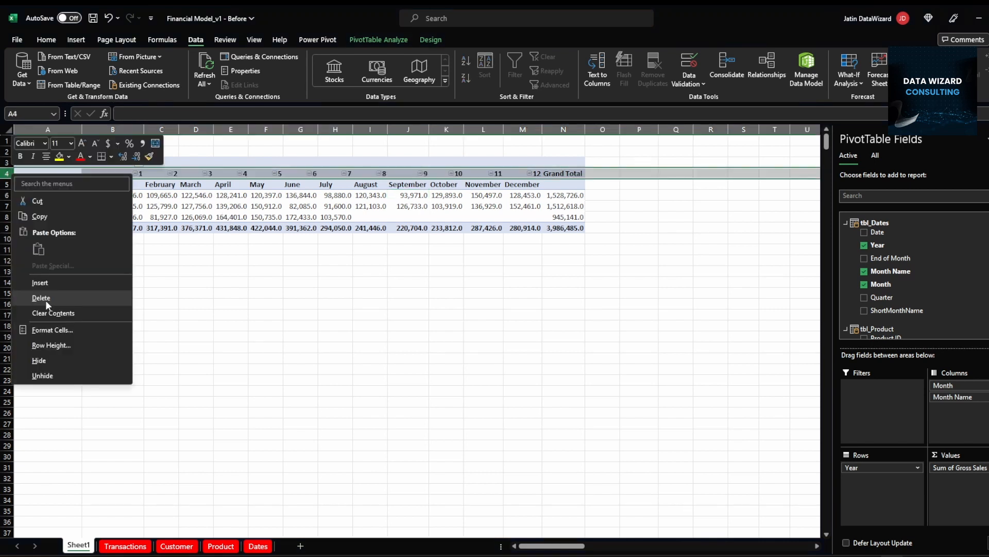
click(57, 360)
click(231, 303)
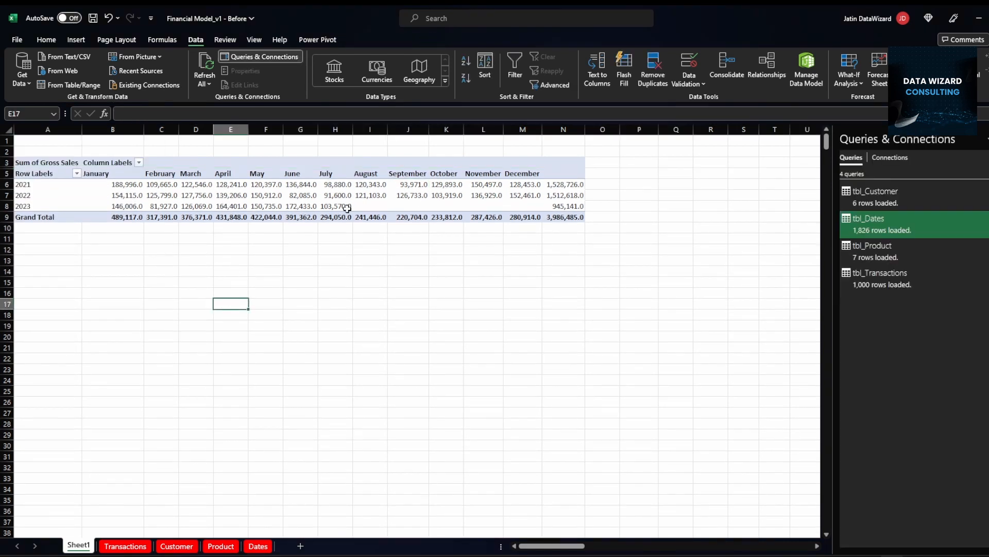
Format the PivotTable's sales values in B6:N9 to show no decimal places
click(561, 172)
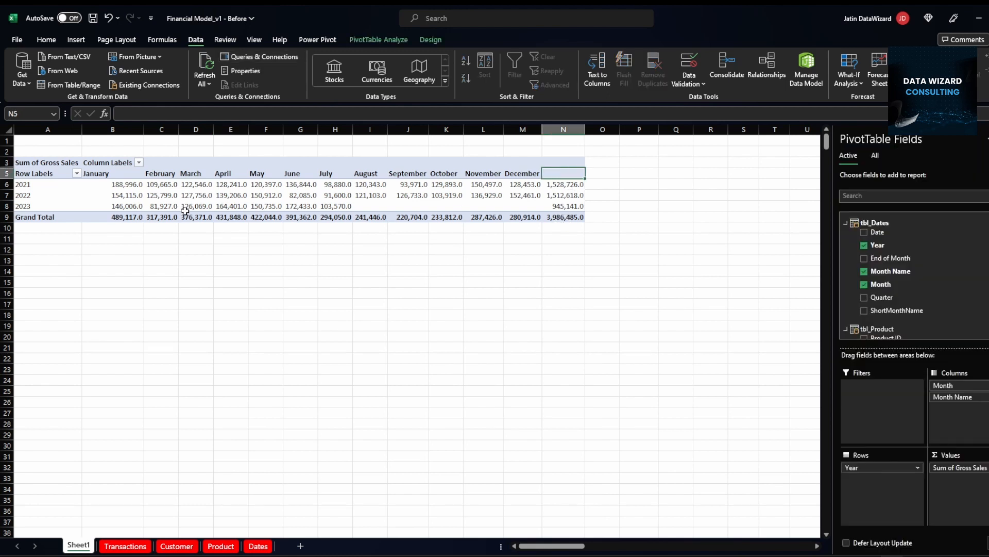
drag(129, 205, 346, 206)
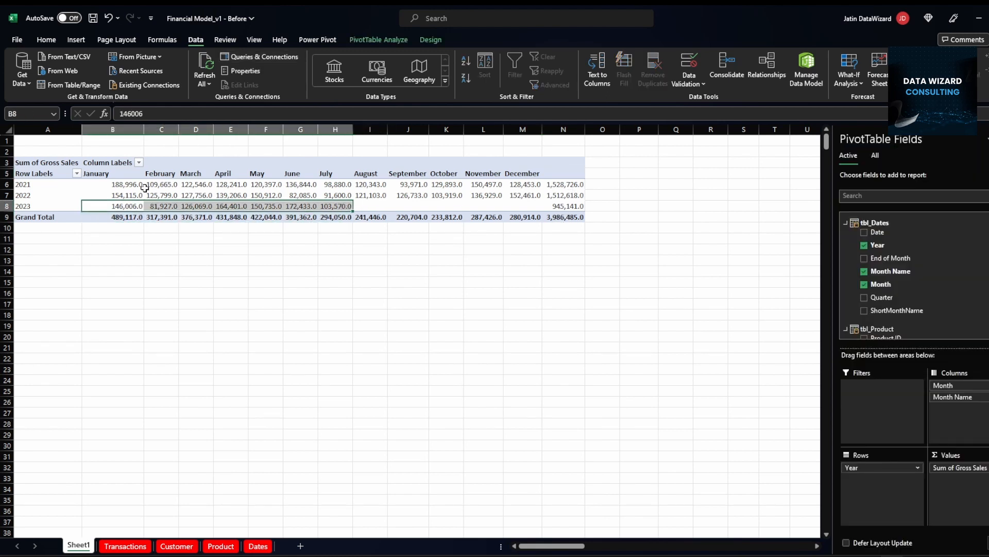
click(123, 185)
drag(124, 185, 582, 216)
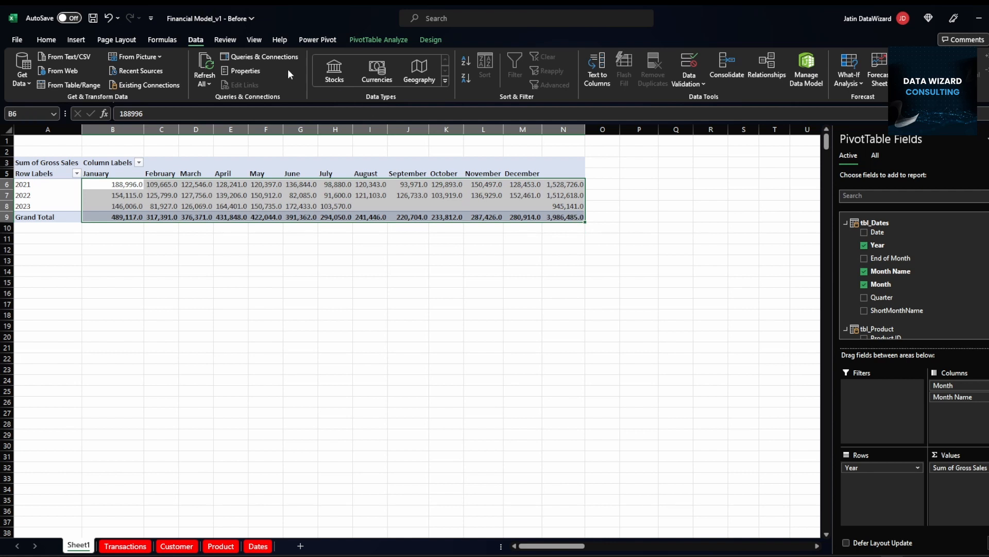
scroll(330, 89, up, 4)
click(449, 77)
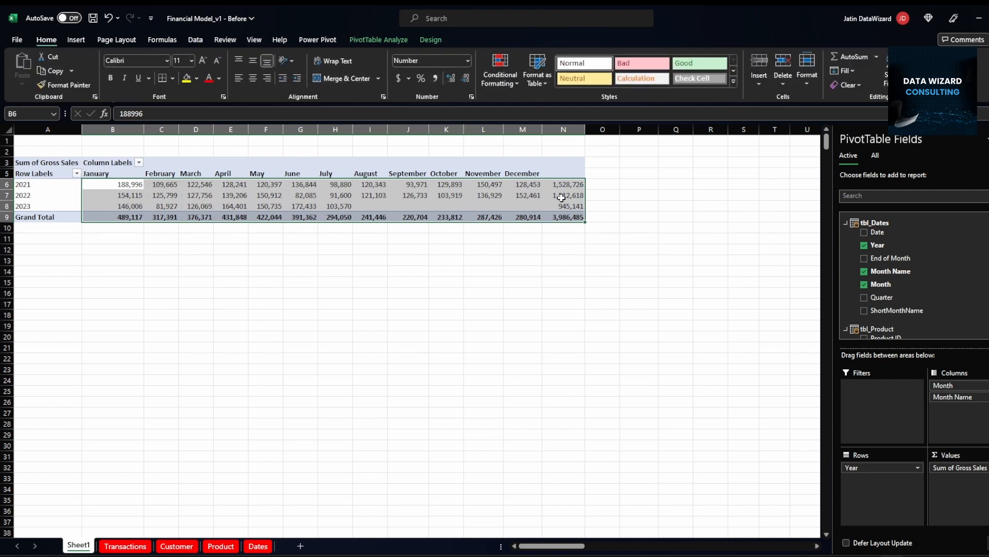
click(507, 258)
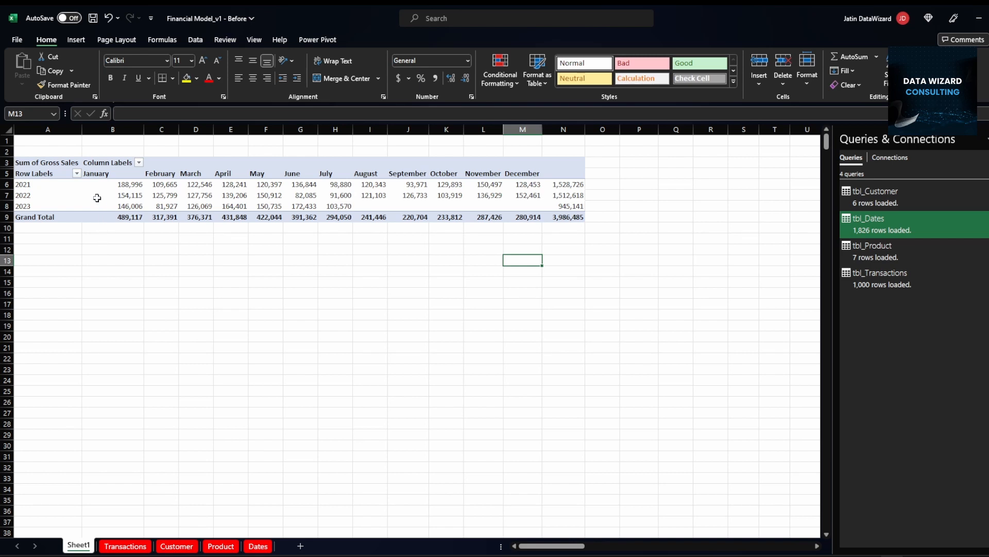
Copy the whole PivotTable in A3:N9 and paste the duplicate below it, starting at A12
drag(52, 161, 573, 216)
key(ctrl+c)
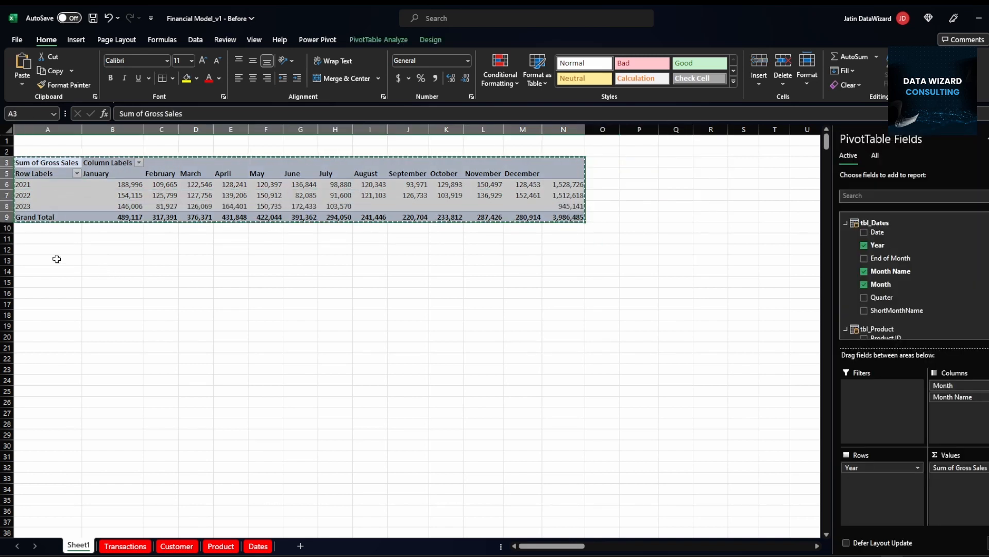
click(39, 251)
key(ctrl+v)
click(69, 280)
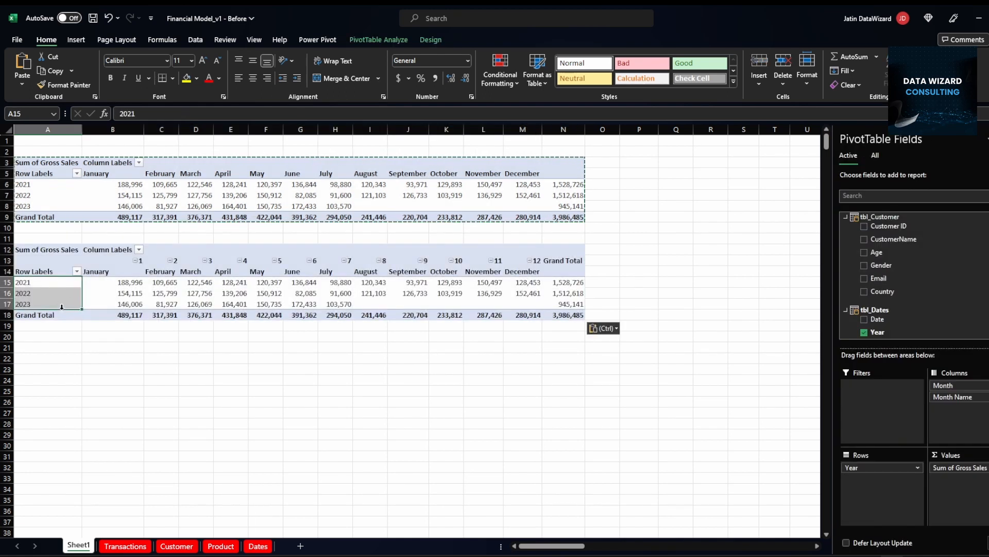
In the lower PivotTable, move Year into the columns above Month and add CustomerName from tbl_Customer to the rows
click(196, 293)
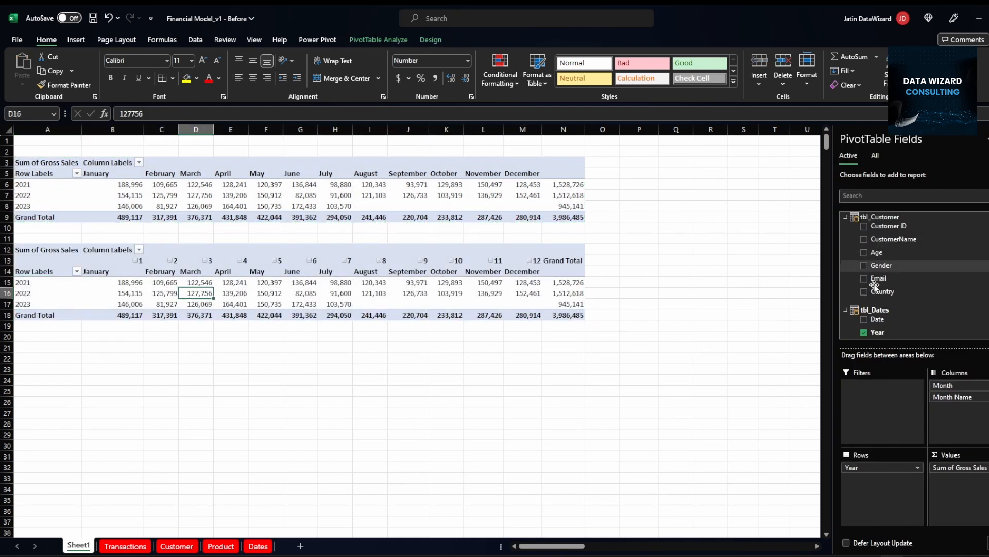
drag(876, 467, 980, 386)
drag(899, 230, 885, 502)
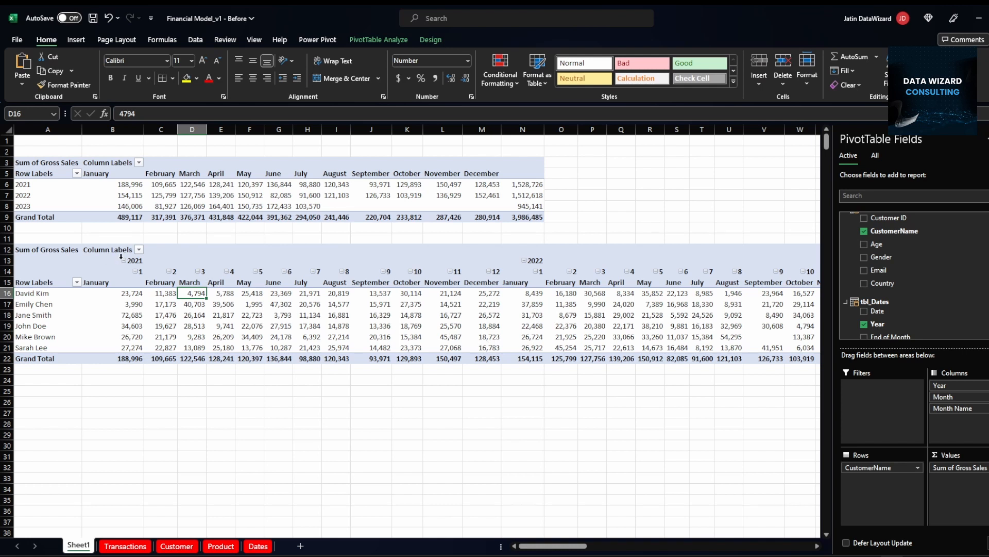
Turn on subtotals for the Year field in the lower PivotTable's columns
right_click(139, 261)
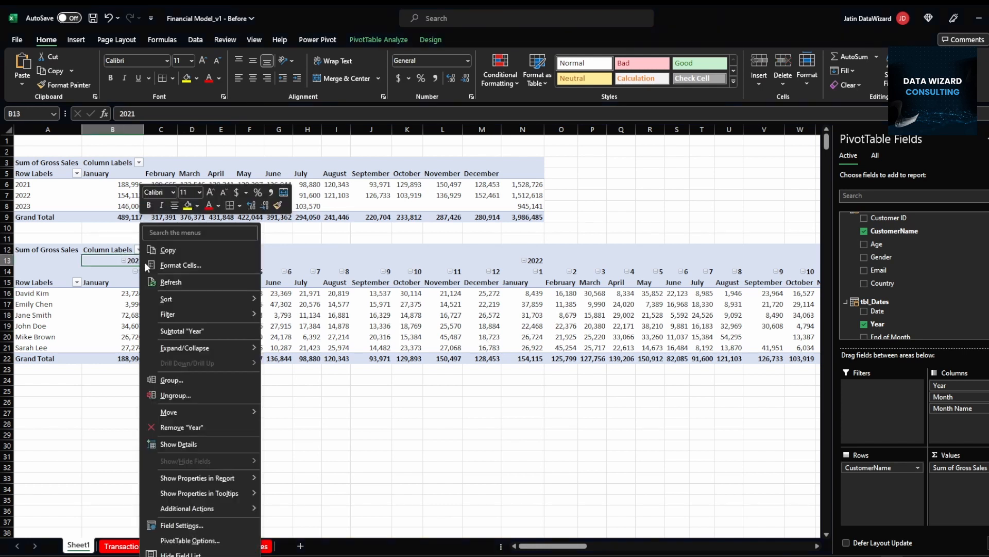
click(130, 288)
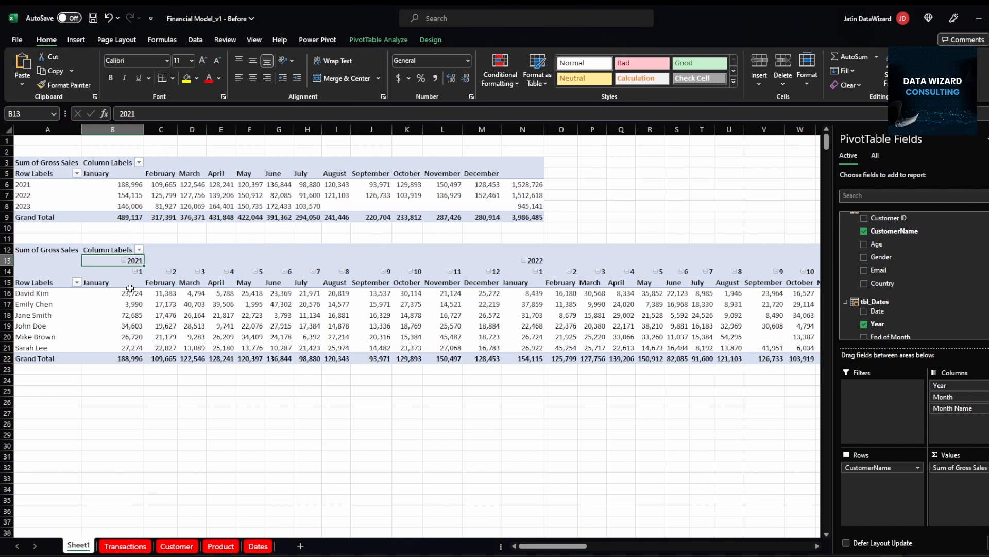
right_click(130, 260)
click(171, 333)
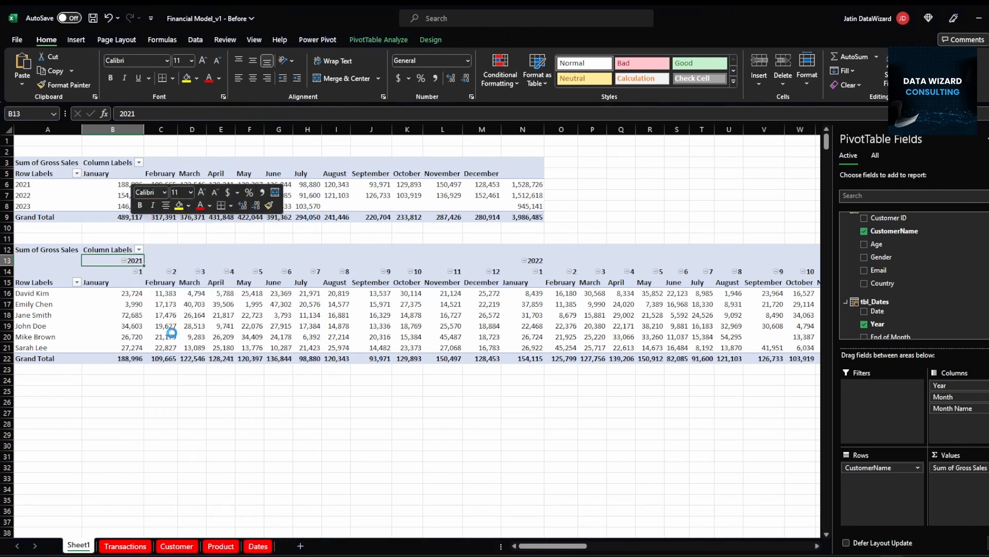
drag(515, 294, 525, 356)
click(527, 338)
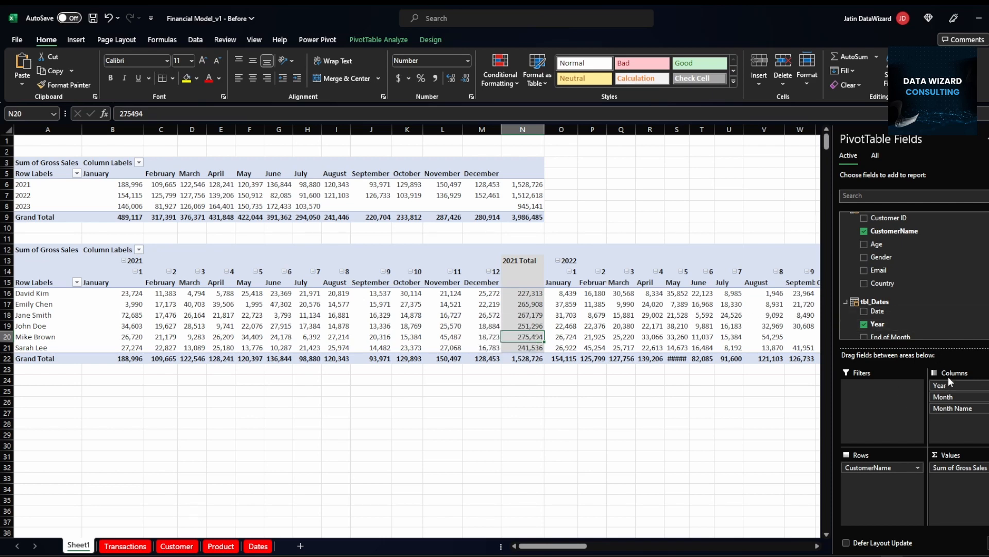
Move Year from the lower PivotTable's columns to its rows, nested beneath CustomerName
drag(950, 381, 879, 464)
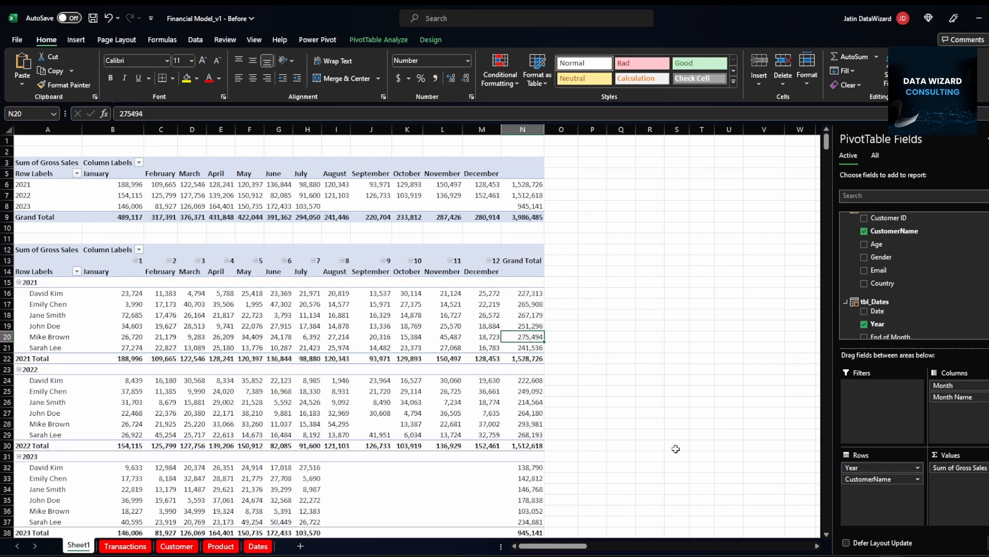
scroll(86, 324, down, 3)
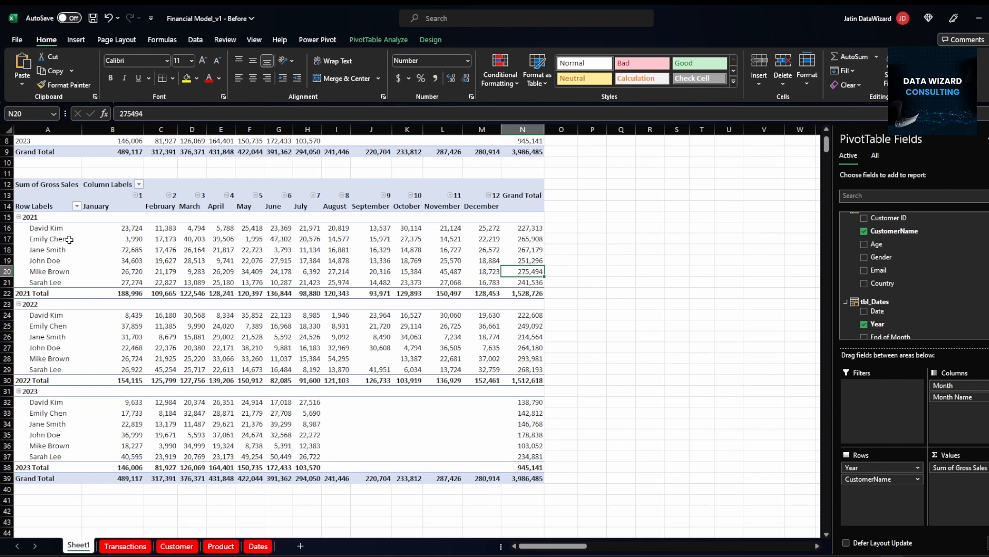
scroll(62, 242, up, 1)
click(39, 262)
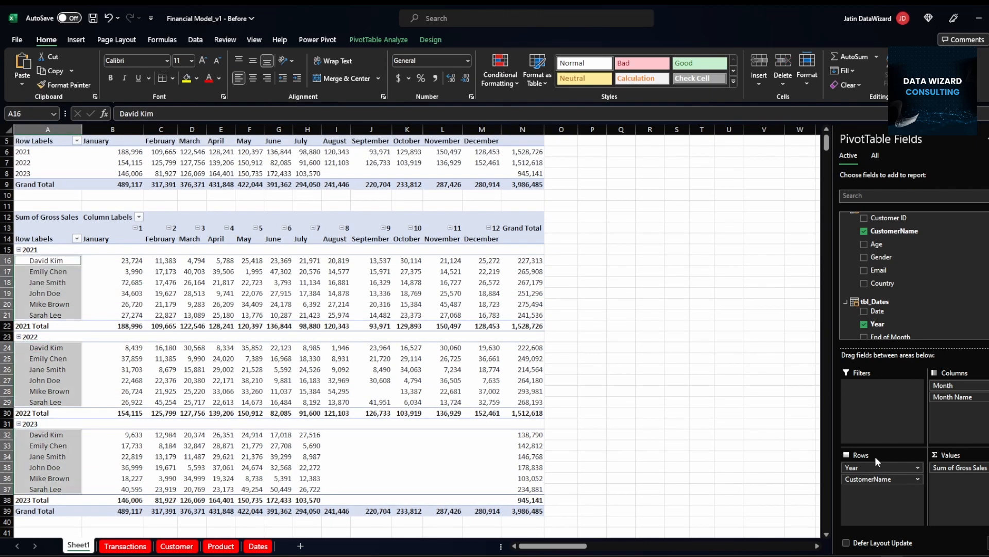
drag(879, 468, 886, 496)
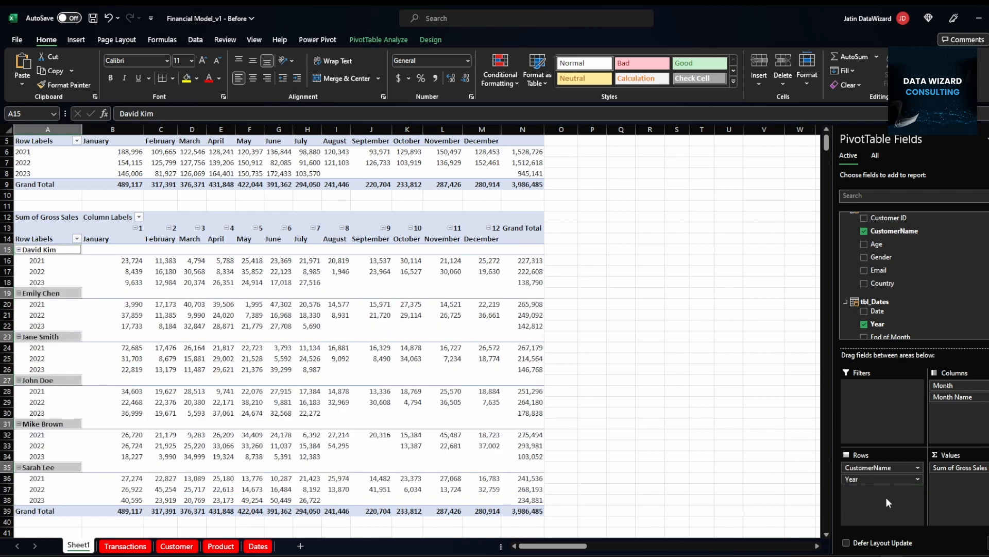
Examine the monthly gross sales by year under each customer in the lower PivotTable
click(105, 262)
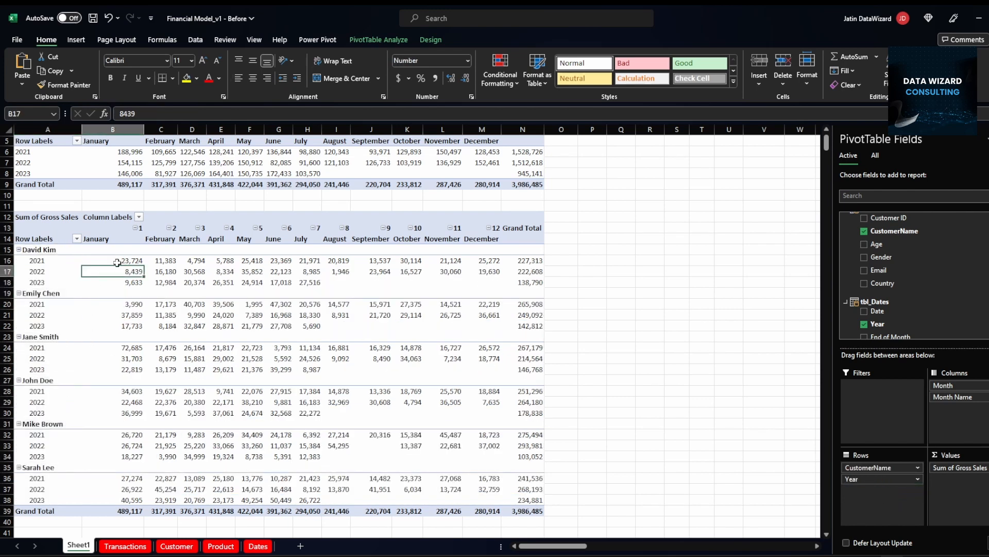
click(138, 272)
click(127, 281)
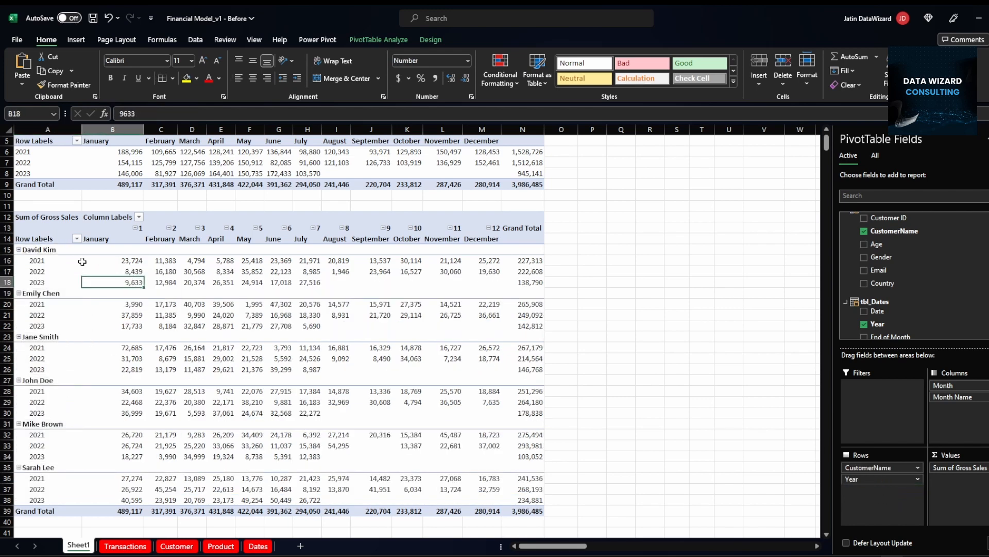
click(44, 250)
scroll(262, 295, up, 1)
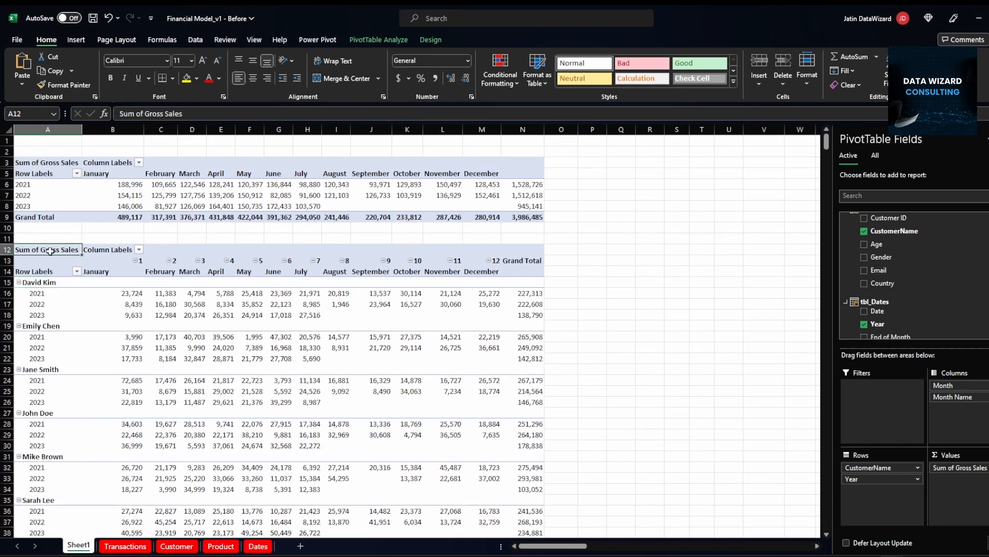
drag(50, 251, 534, 449)
click(443, 292)
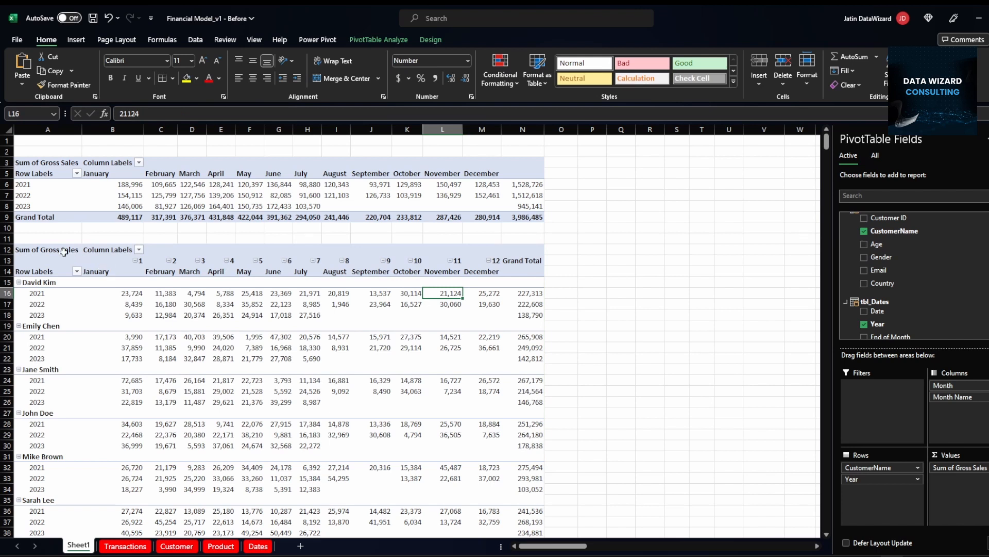
Replace Sum of Gross Sales with Net Profit from tbl_Transactions as the lower PivotTable's values
scroll(912, 309, down, 5)
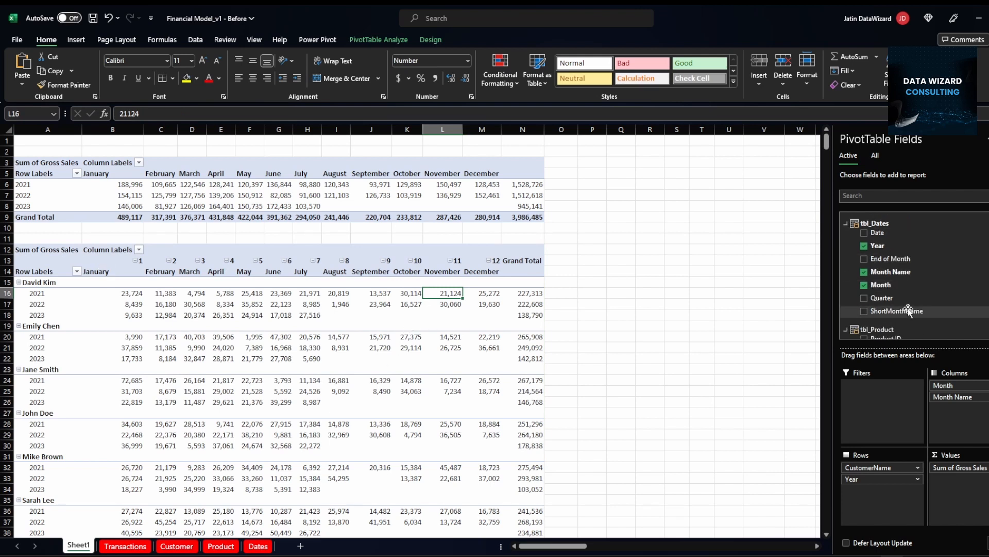
drag(972, 468, 948, 306)
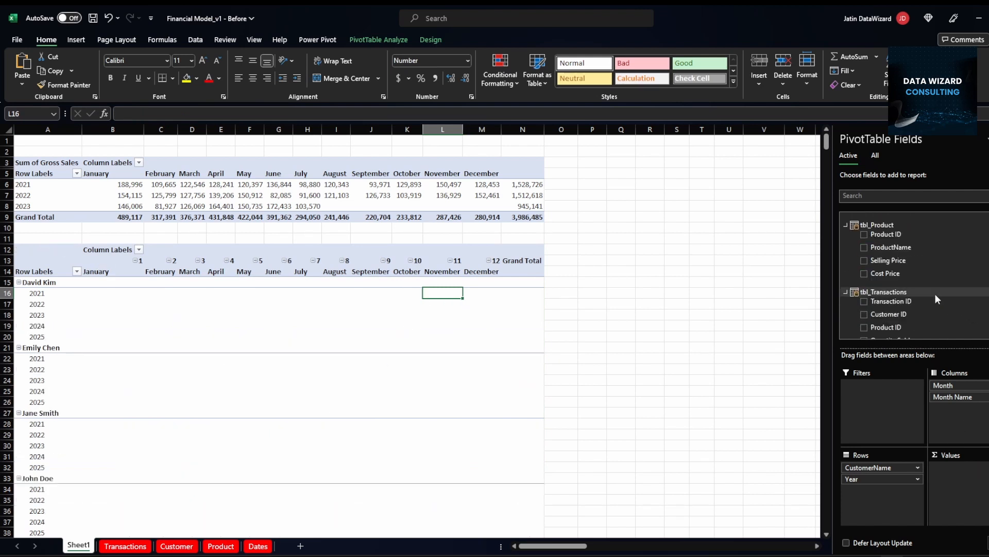
scroll(919, 278, down, 2)
scroll(912, 291, down, 3)
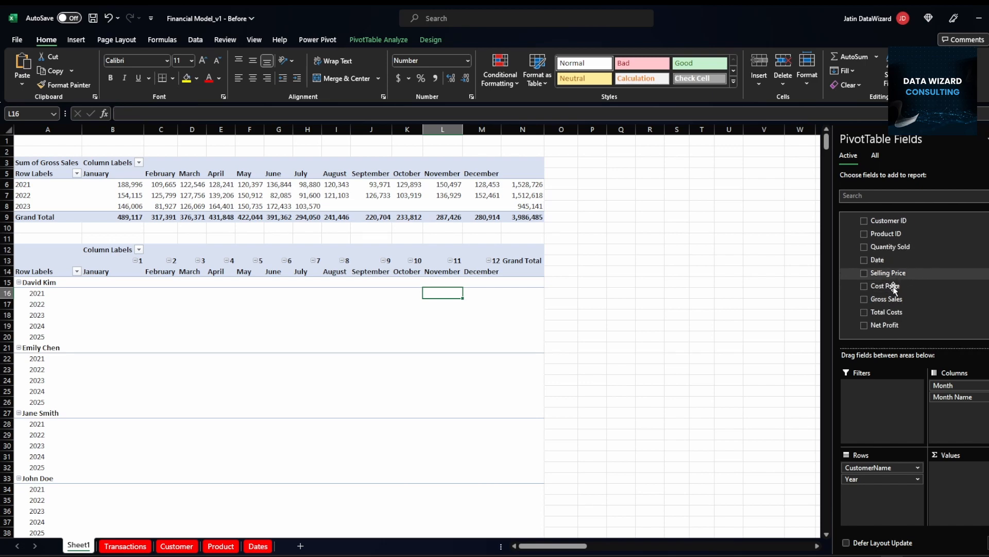
drag(896, 320, 966, 504)
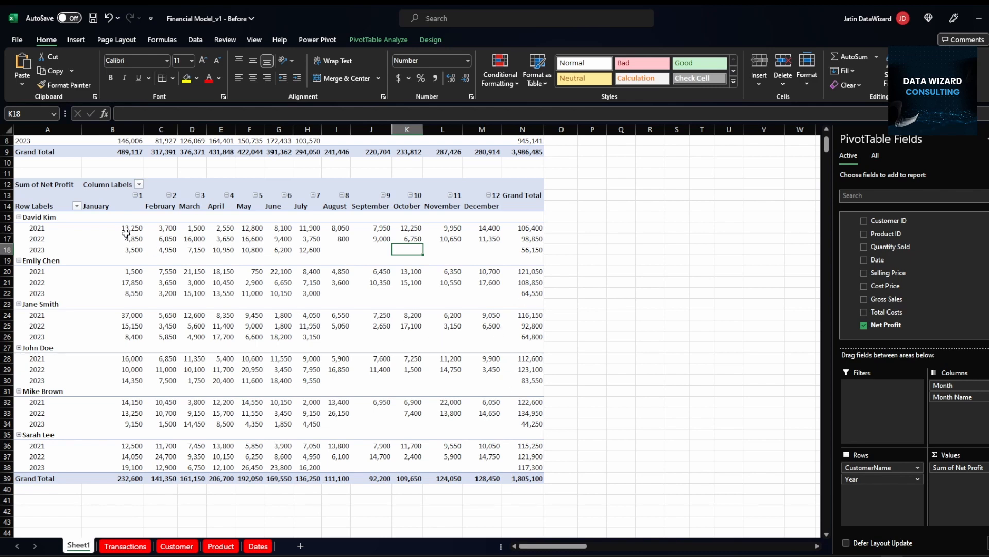
Copy the whole net profit PivotTable in A12:N39 and paste the duplicate below it, starting at A41
drag(44, 186, 531, 478)
key(ctrl+c)
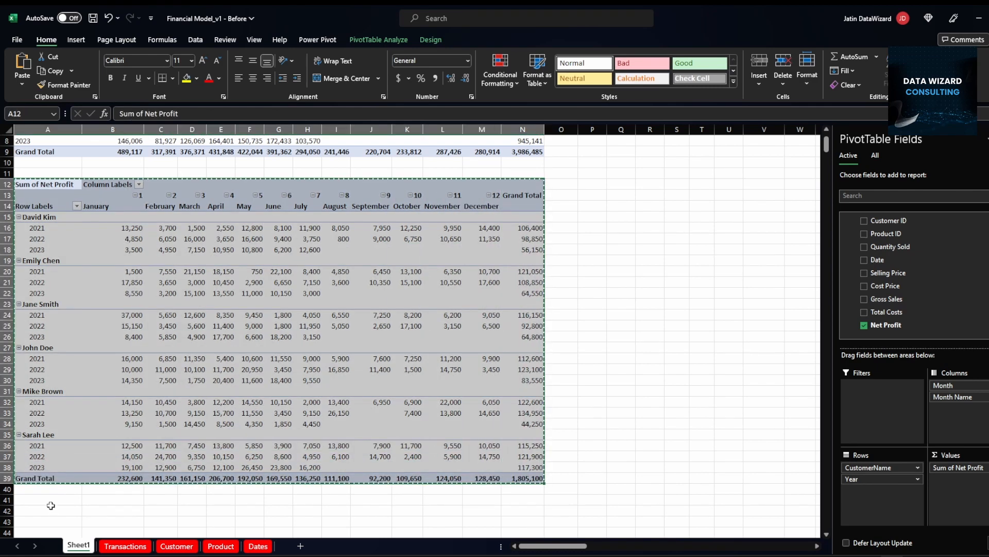
click(48, 500)
key(ctrl+v)
scroll(78, 485, down, 3)
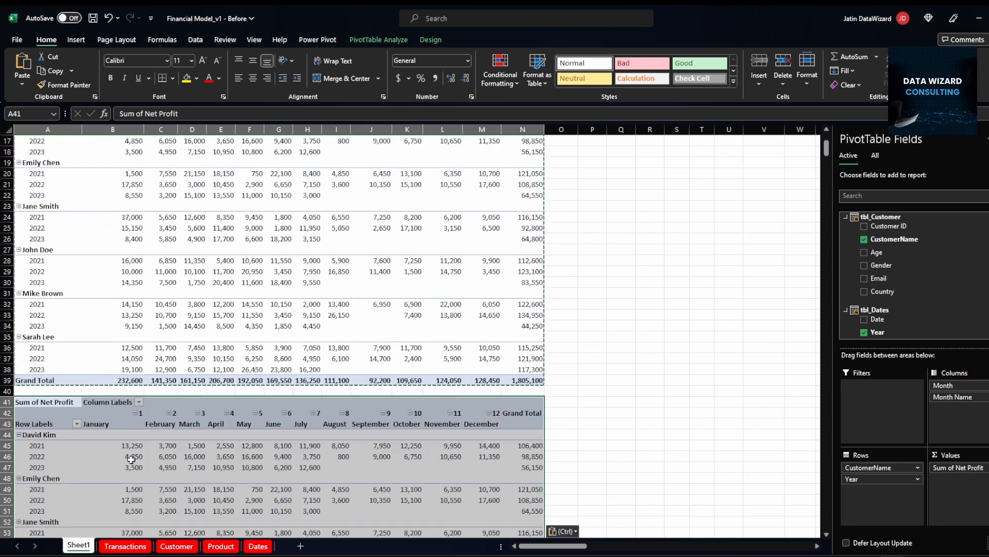
click(137, 446)
key(Escape)
Replace CustomerName with ProductName from tbl_Product above Year in the pasted PivotTable's rows, and review the resulting report
scroll(905, 275, down, 5)
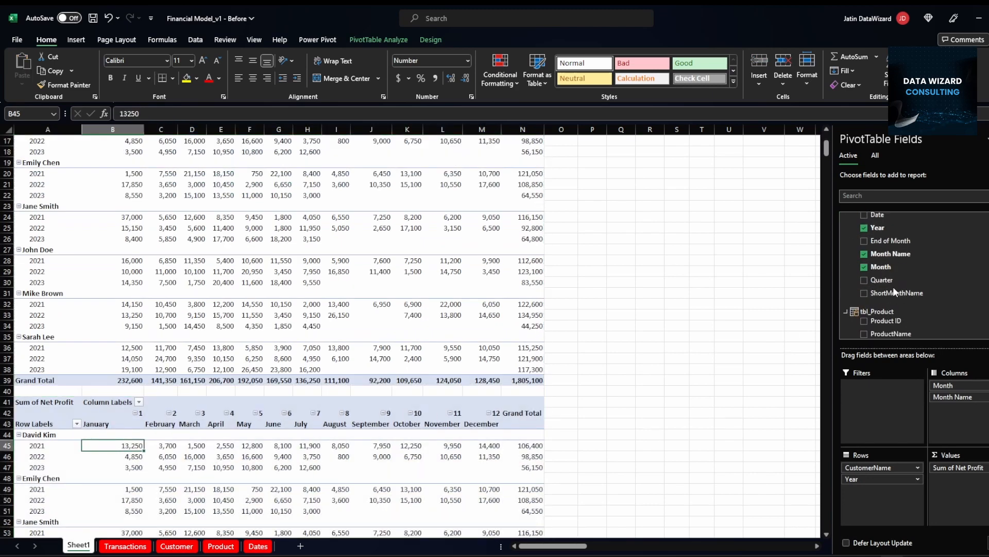
drag(906, 276, 393, 469)
scroll(393, 468, down, 7)
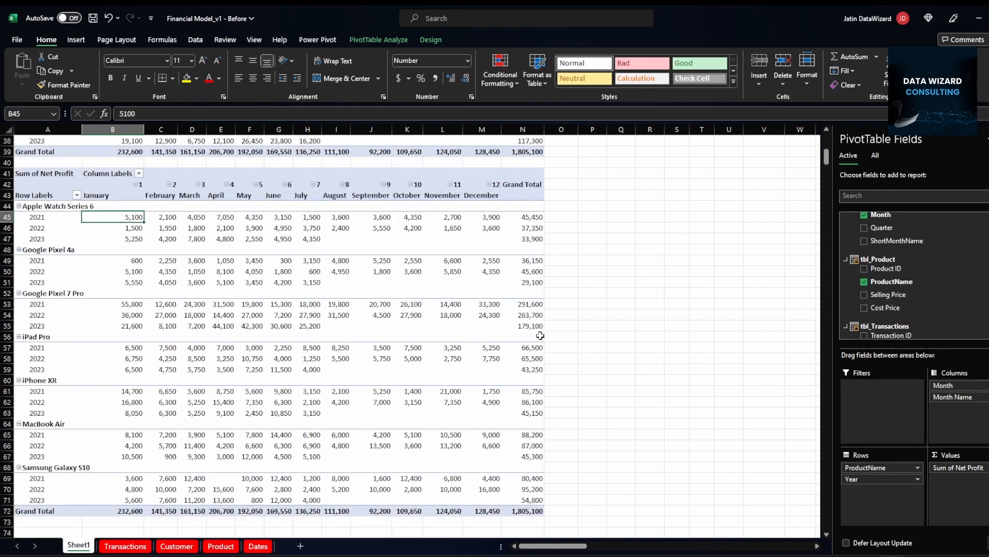
scroll(472, 325, down, 2)
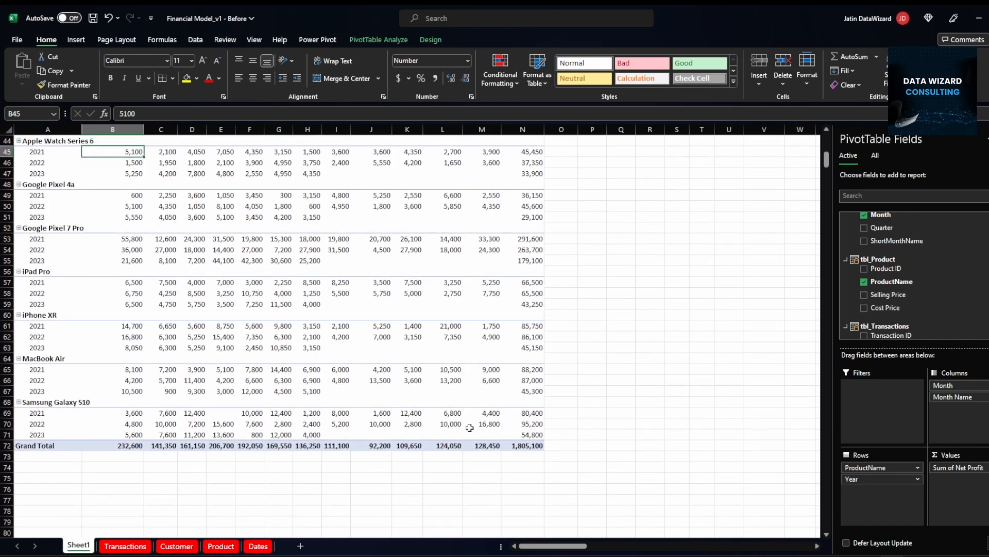
scroll(317, 407, up, 2)
scroll(278, 391, up, 12)
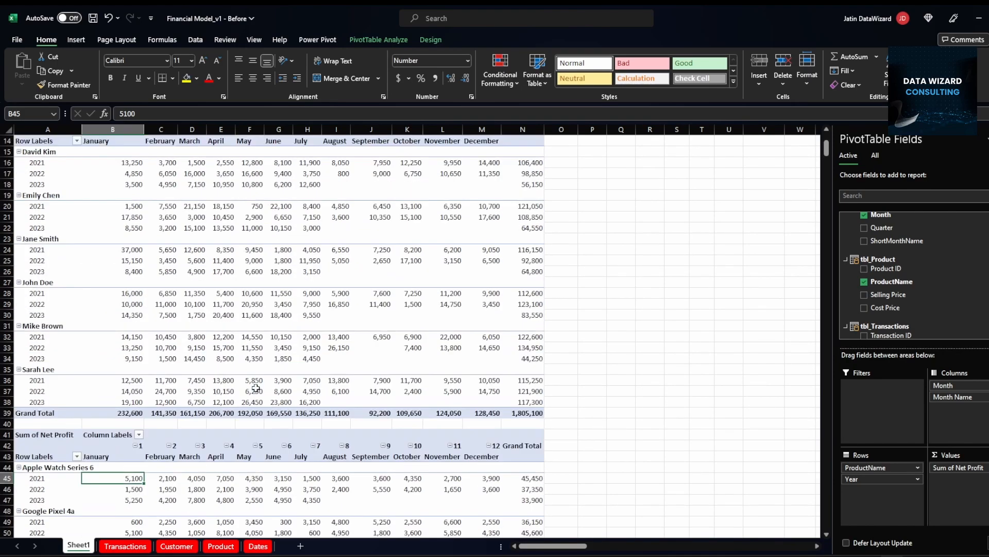
scroll(265, 335, down, 20)
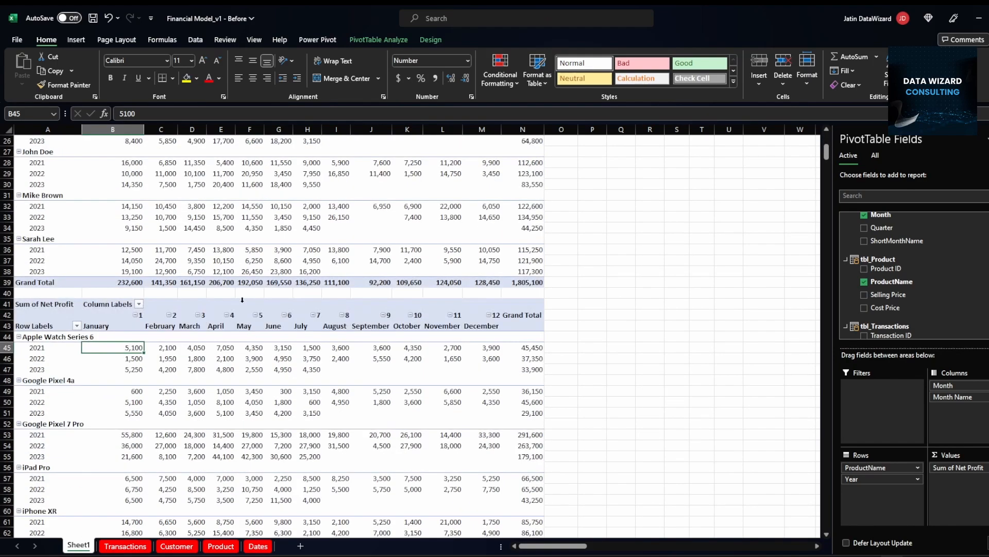
scroll(263, 321, up, 20)
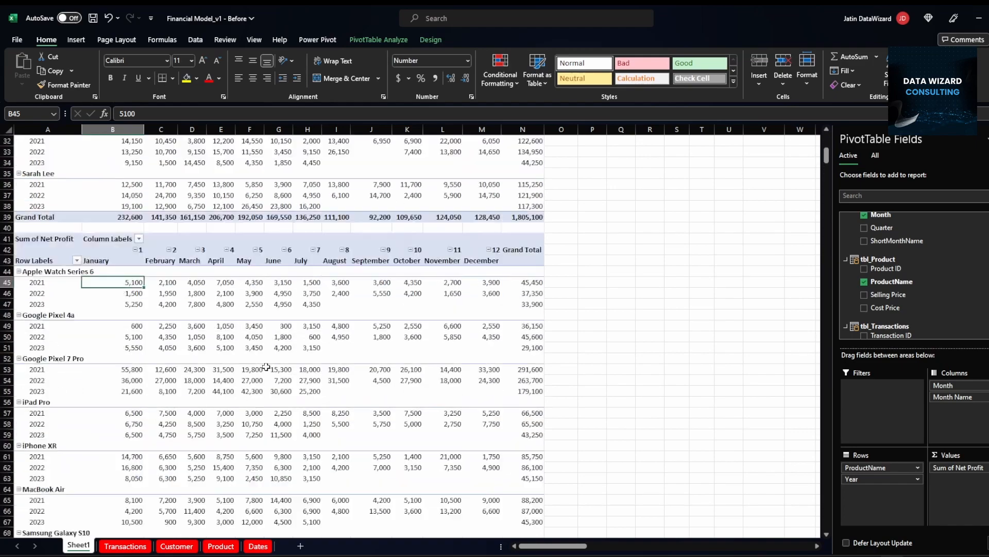
Hide worksheet rows 13 and 42, which hold the month numbers of the two net profit PivotTables
scroll(281, 367, up, 2)
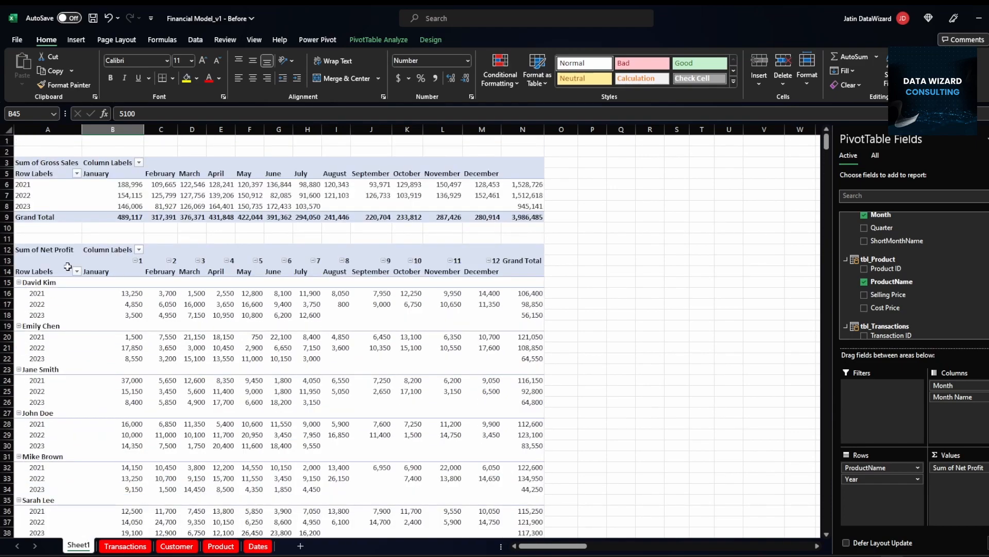
click(7, 260)
right_click(8, 260)
click(48, 446)
scroll(77, 338, down, 10)
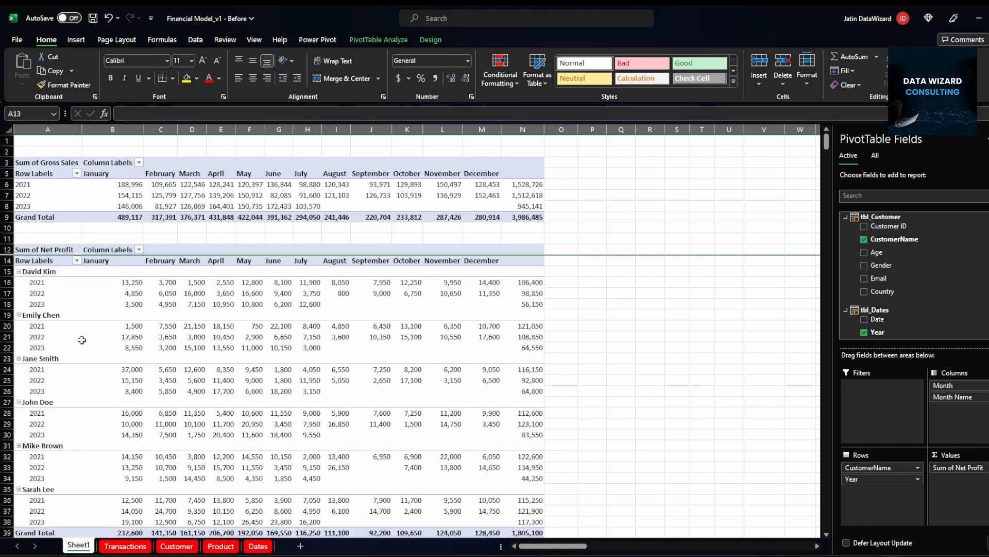
click(8, 271)
right_click(8, 271)
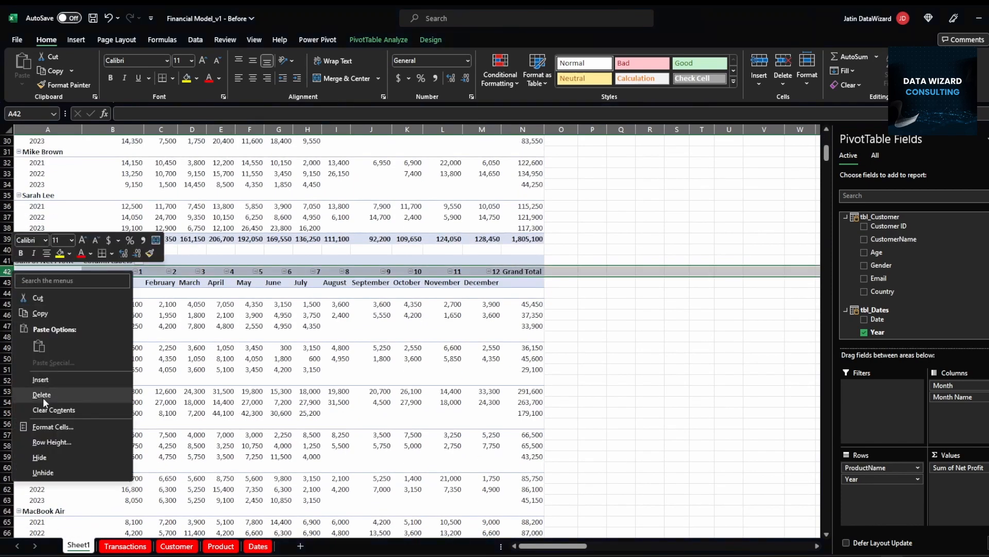
click(48, 450)
scroll(242, 397, up, 10)
click(587, 271)
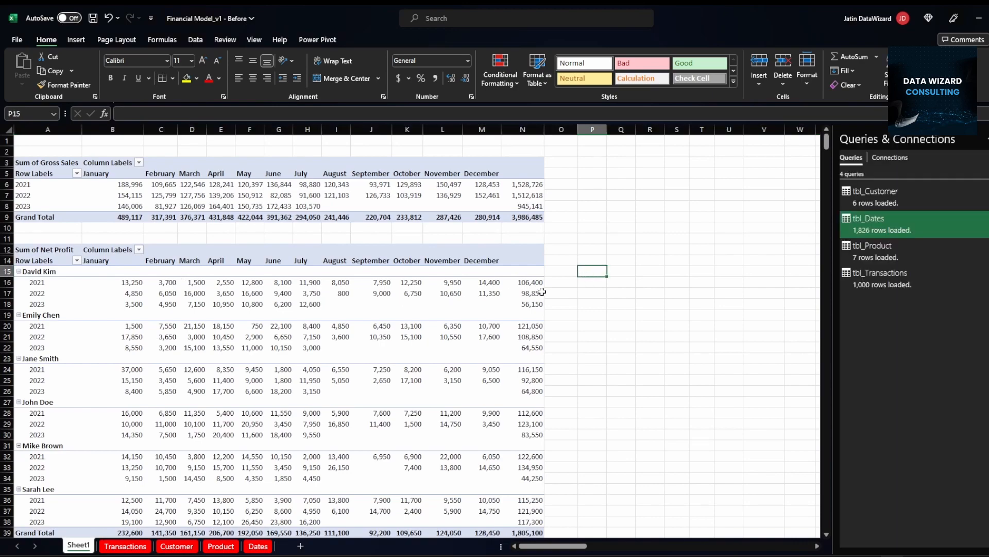
Rename Sheet1 as "Pivot Summary"
scroll(580, 295, down, 12)
scroll(588, 306, up, 12)
double_click(76, 545)
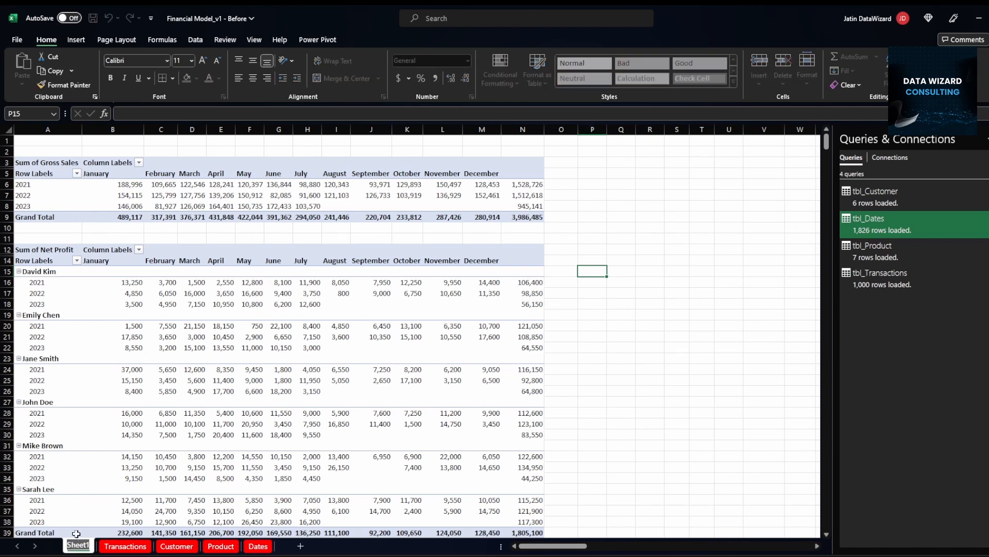
text(Pivot)
key(Return)
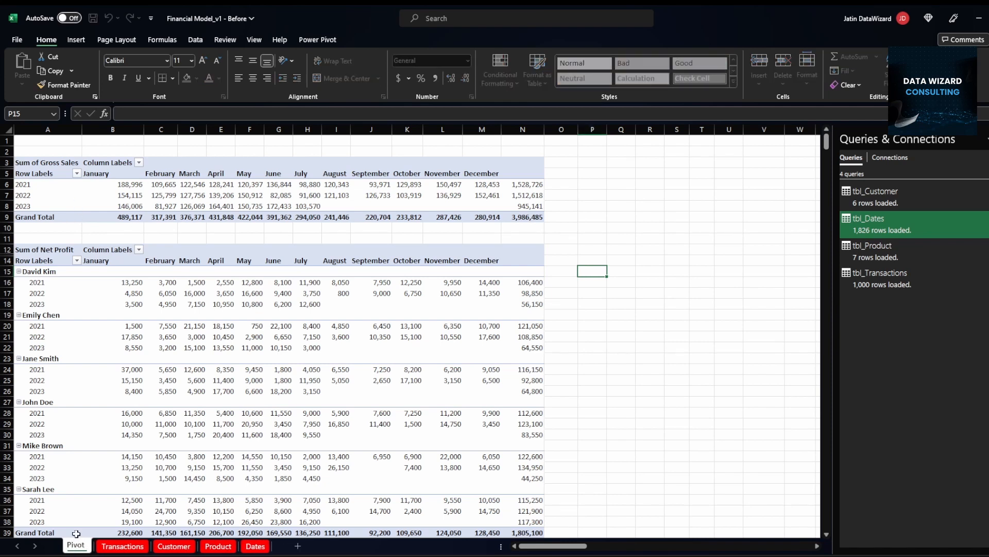
text(Summary)
key(Return)
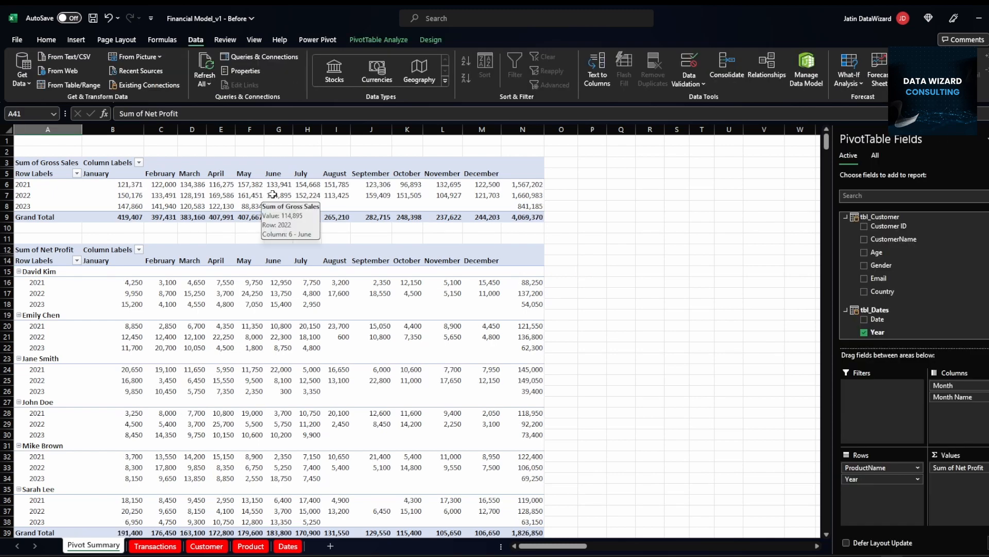
Check the column-width autofit setting in the gross sales PivotTable's options, leaving the options as they are
right_click(272, 194)
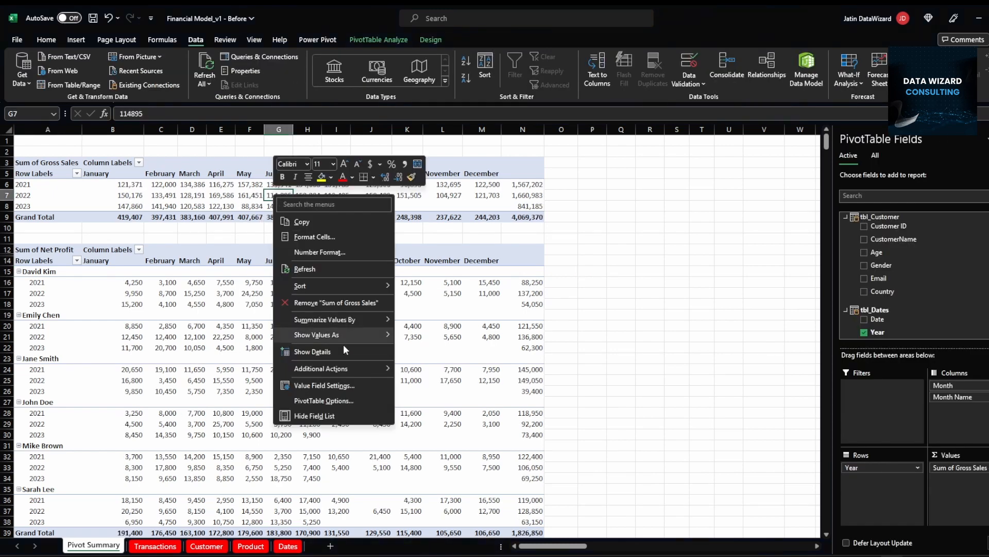
click(330, 397)
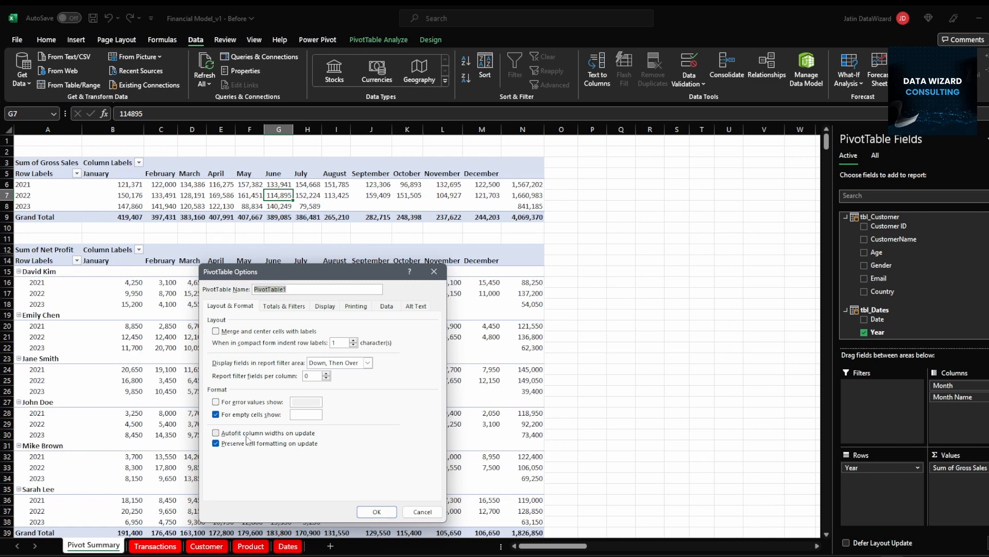
click(421, 512)
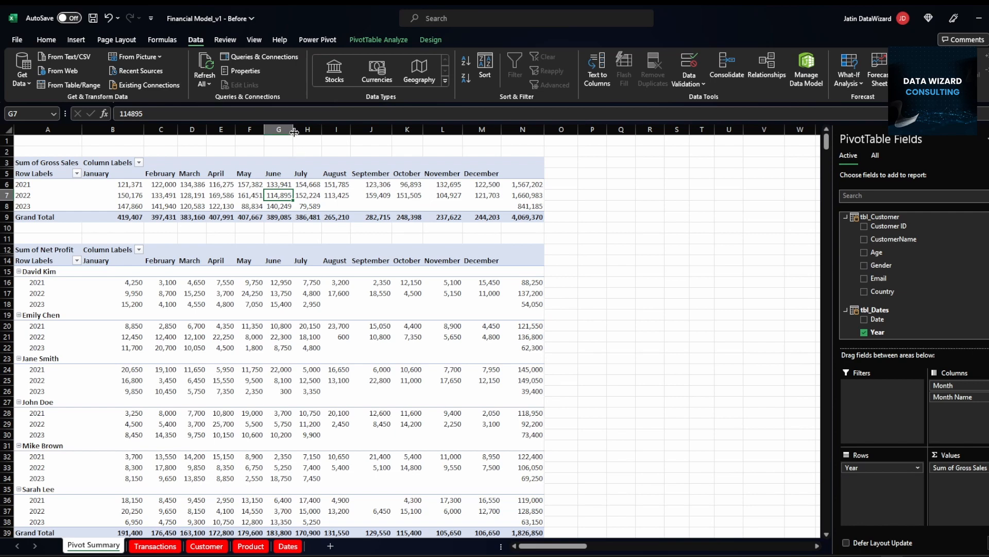
Narrow column G on the Pivot Summary sheet and autofit it to its contents
drag(293, 129, 282, 129)
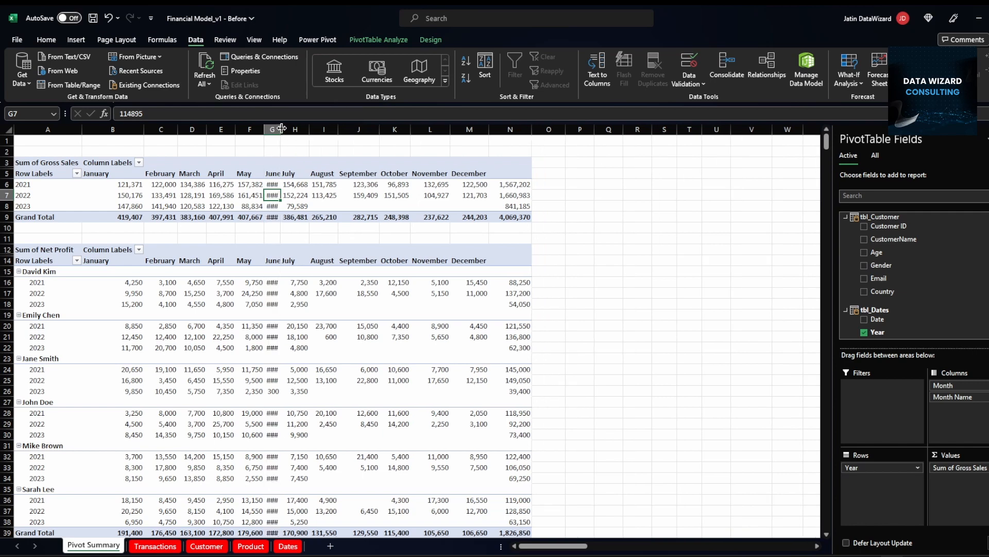
double_click(282, 128)
click(283, 228)
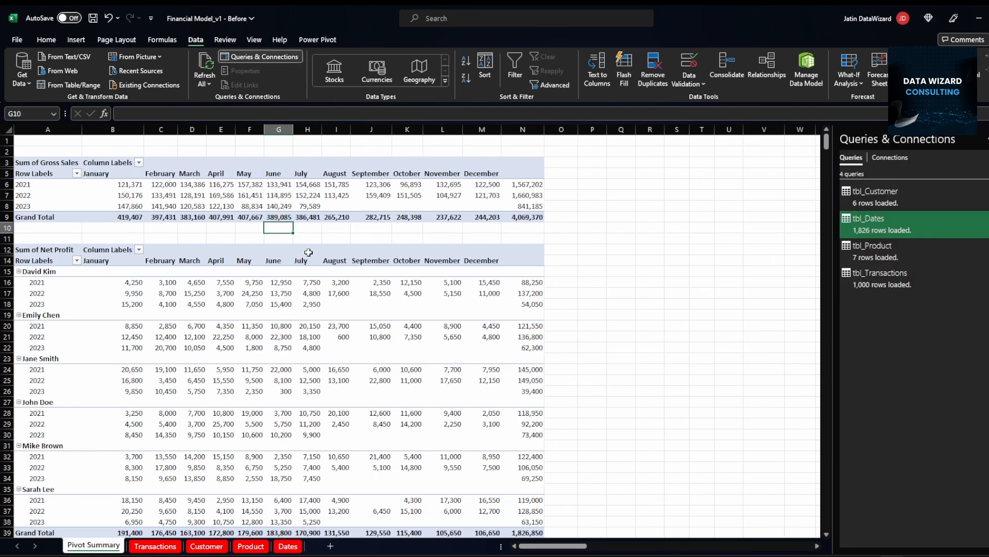
Review the gross sales and net profit PivotTables on the Pivot Summary sheet
scroll(463, 292, down, 14)
scroll(456, 404, down, 1)
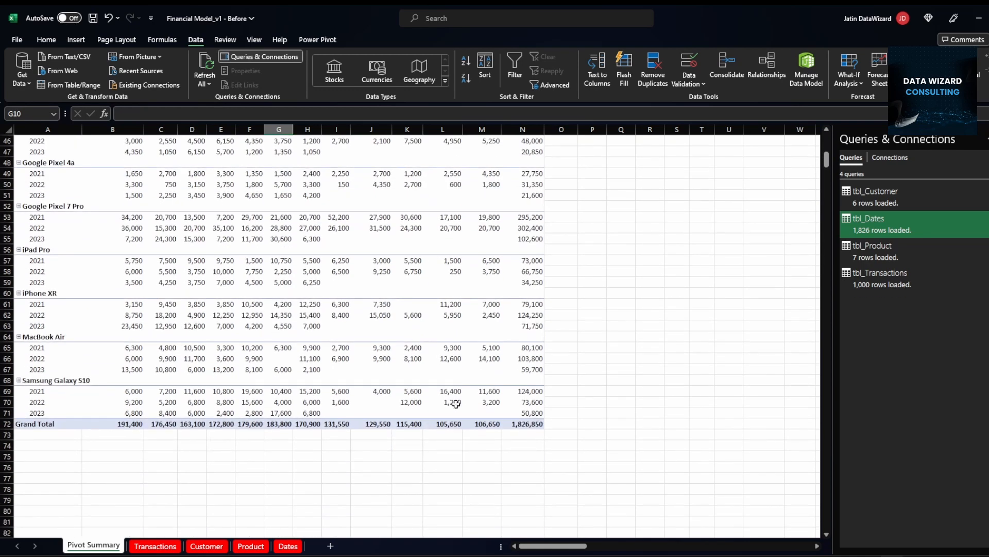
scroll(270, 392, up, 15)
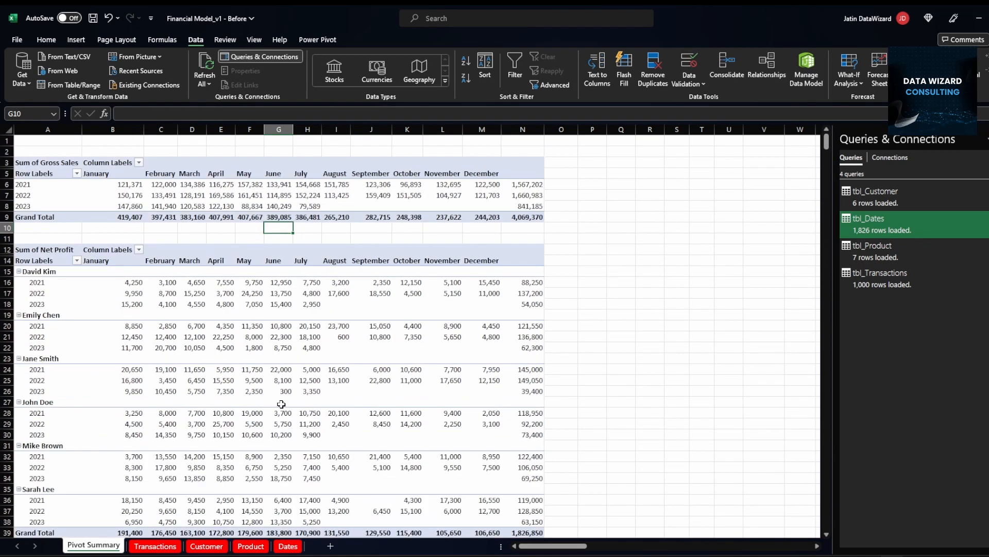
click(290, 150)
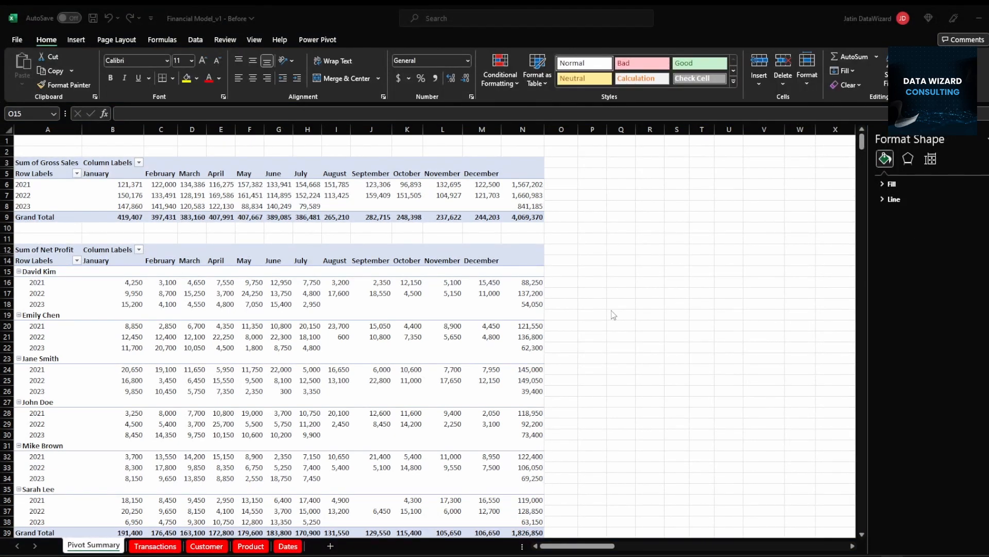
click(608, 329)
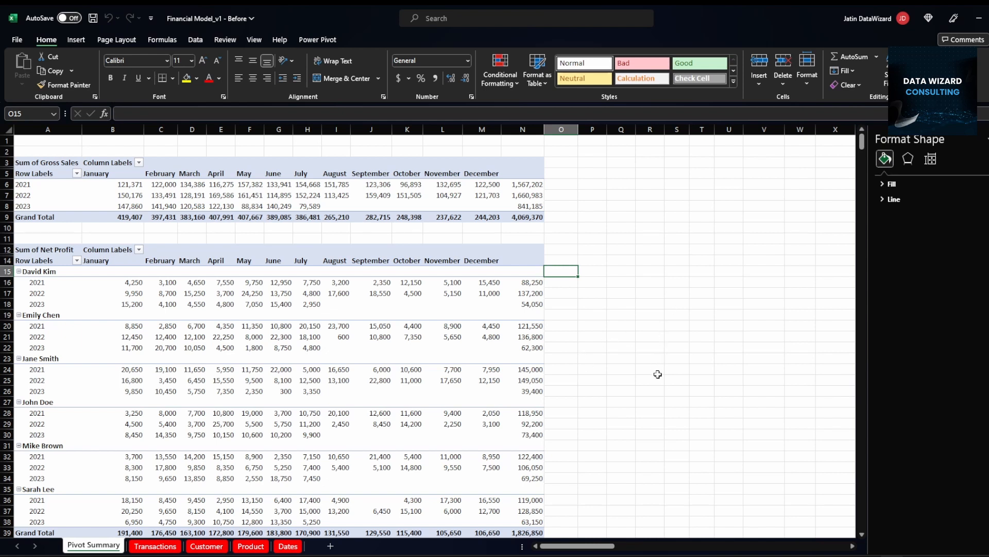
scroll(656, 374, right, 2)
scroll(616, 385, left, 2)
Insert a PivotChart based on the workbook's Data Model on a new worksheet
click(78, 41)
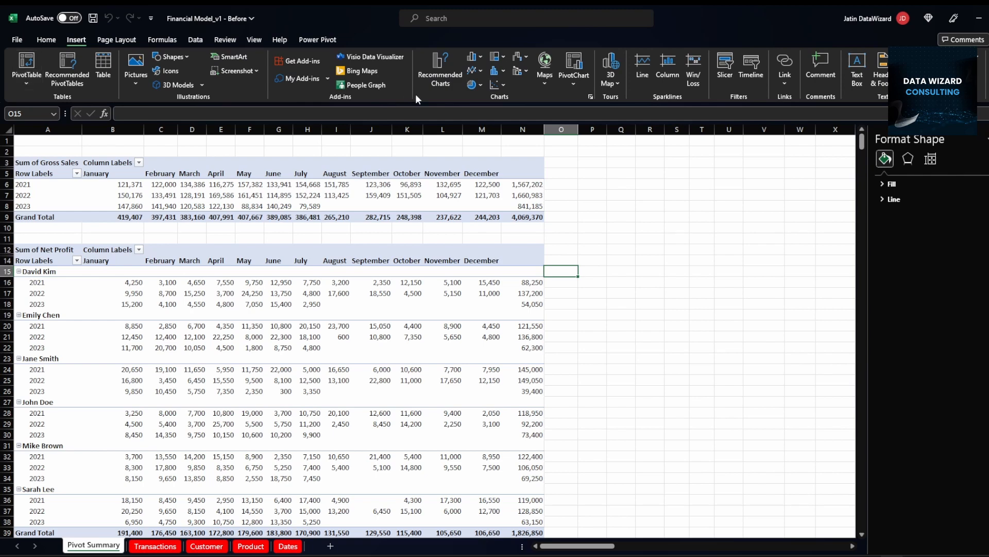
click(571, 84)
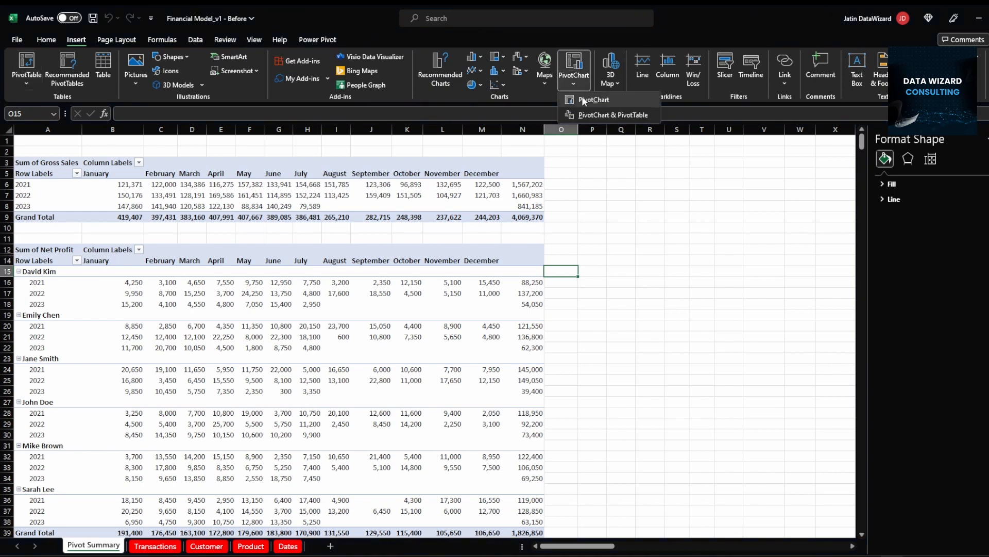
click(587, 100)
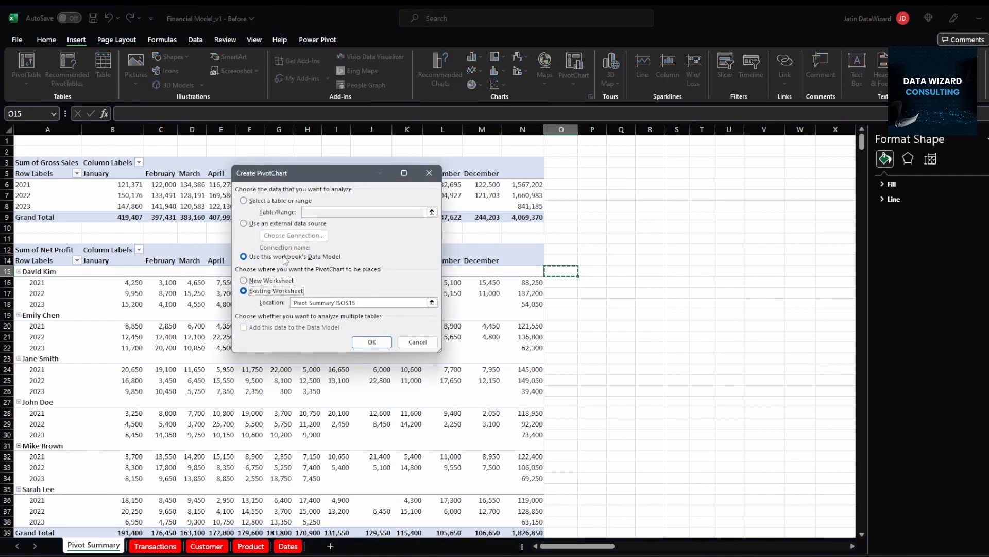
click(275, 282)
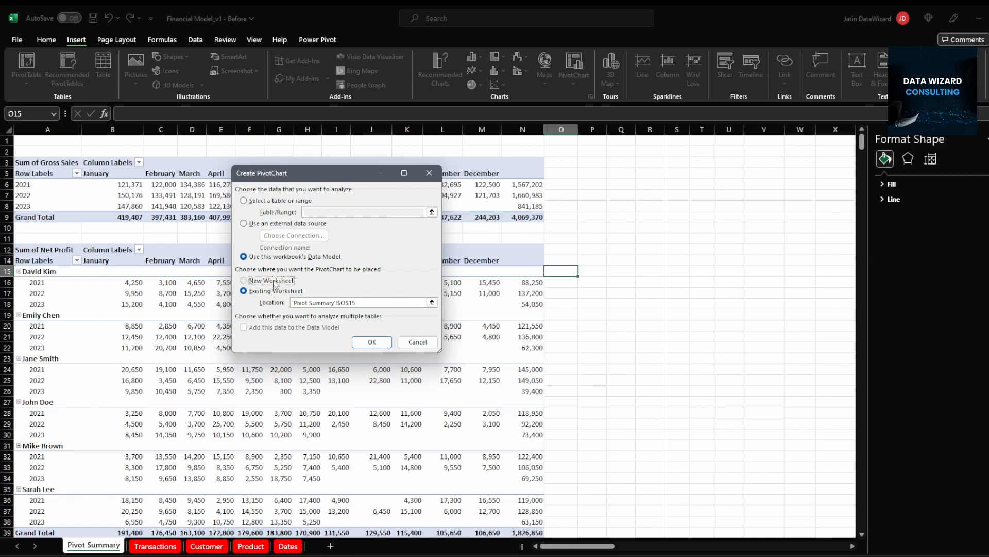
click(372, 341)
Place the empty PivotChart over about A1:M24 and show its field list instead of the formatting pane
drag(418, 274, 142, 160)
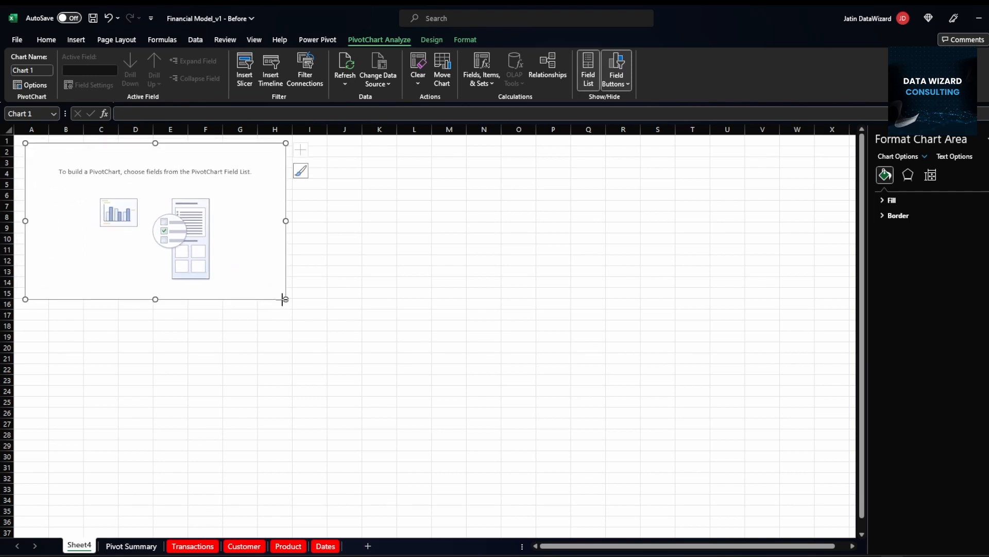
drag(283, 299, 440, 394)
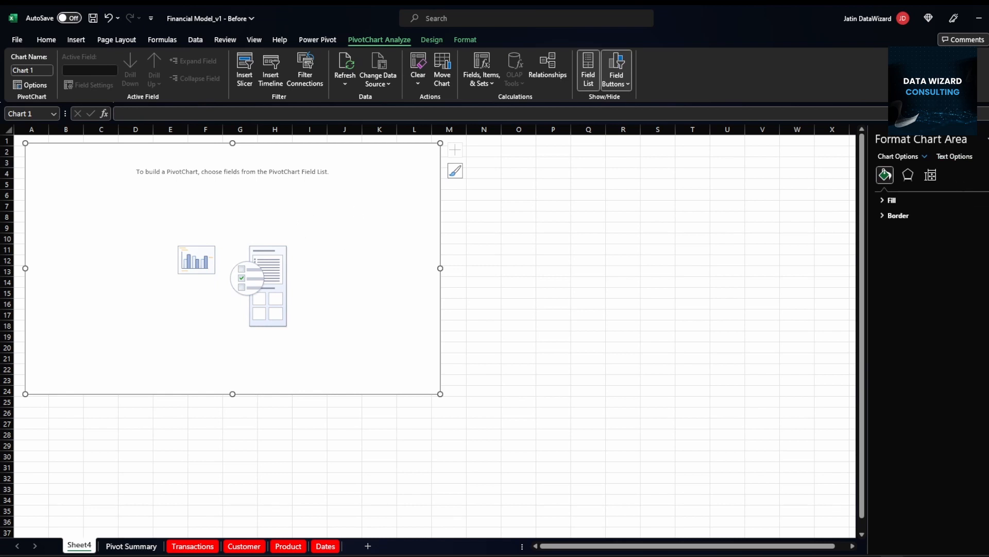
click(988, 140)
click(988, 140)
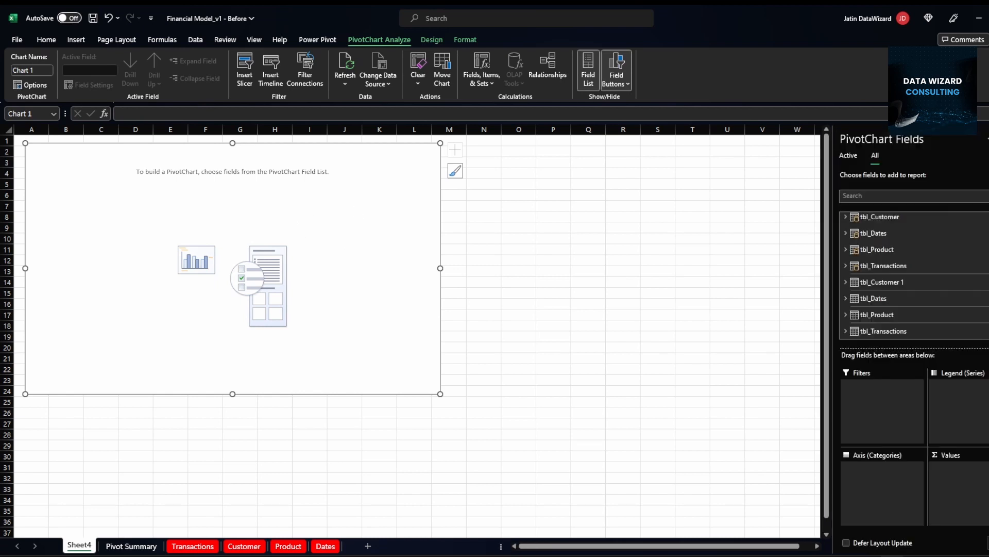
click(988, 155)
click(988, 139)
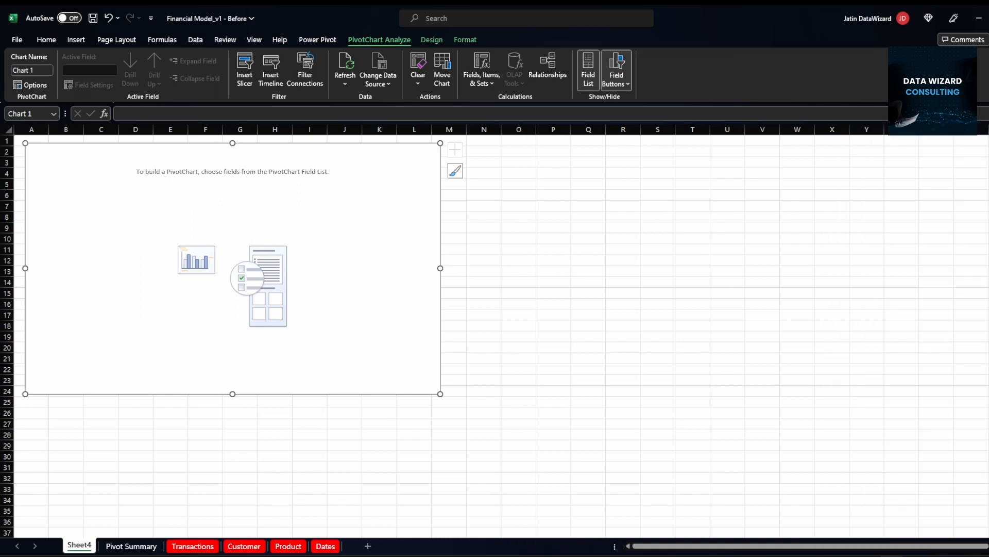
click(988, 155)
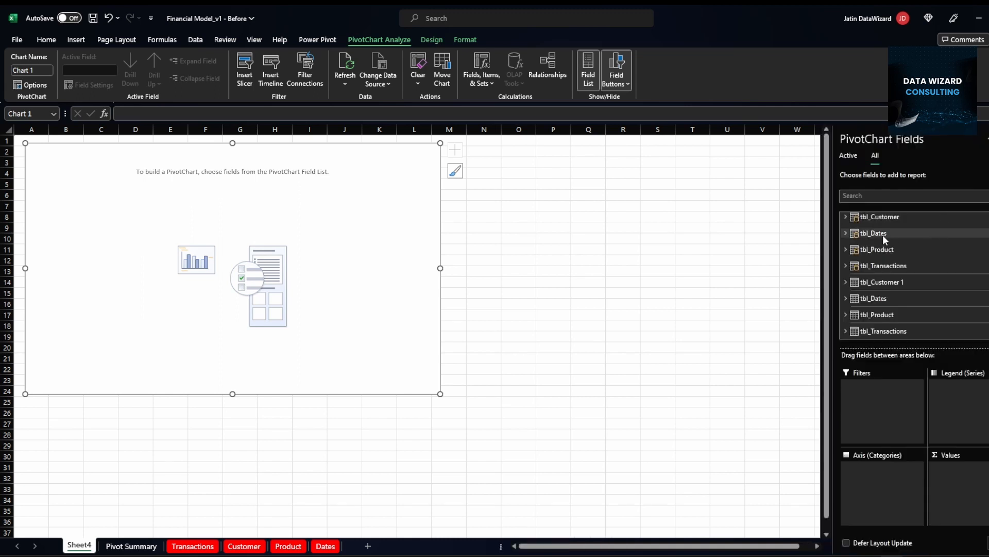
Add ShortMonthName from tbl_Dates to the PivotChart's legend series
click(846, 233)
click(896, 320)
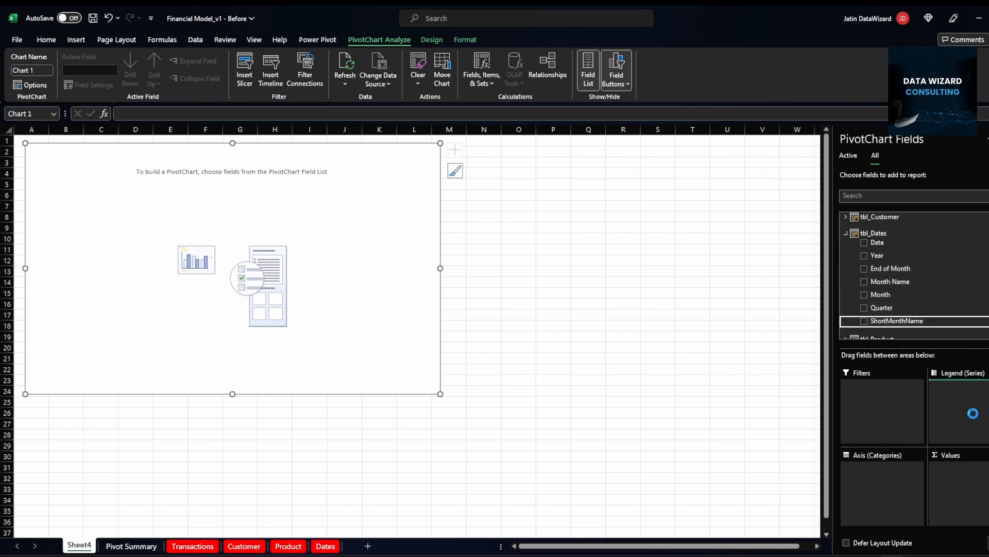
click(845, 233)
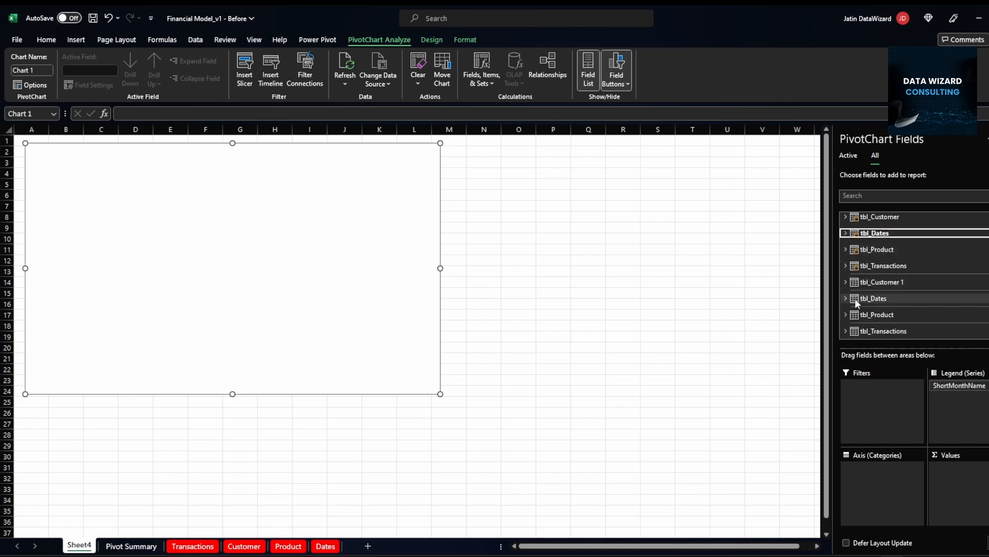
Add Net Profit from tbl_Transactions to the PivotChart's values as a sum
click(846, 266)
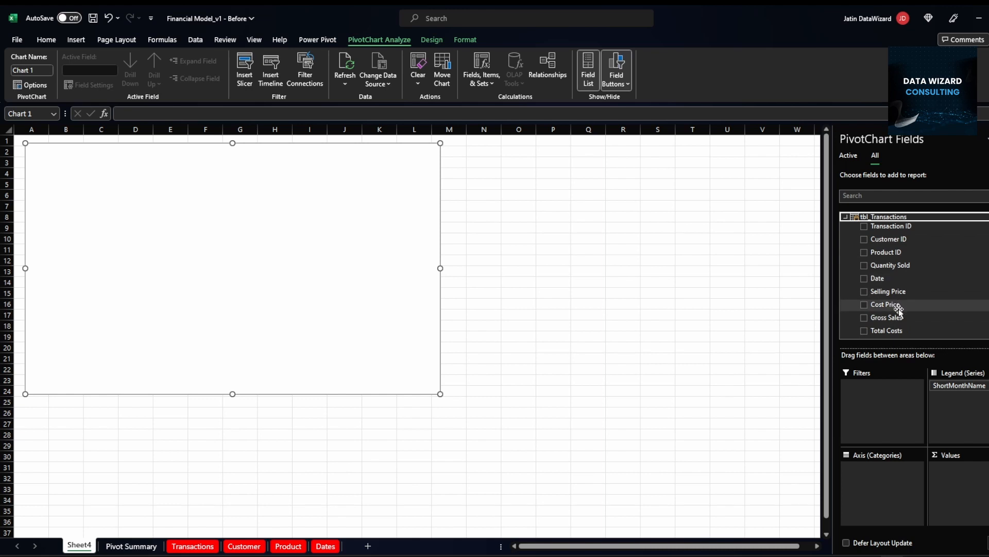
scroll(886, 289, down, 2)
mouse_move(884, 317)
mouse_down()
mouse_move(986, 485)
mouse_move(959, 466)
mouse_up()
scroll(886, 273, up, 3)
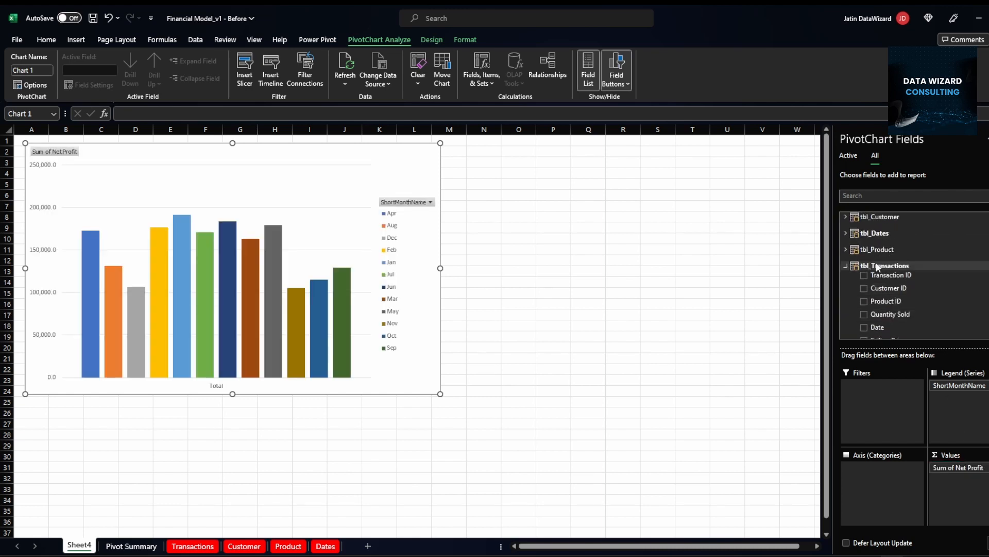
click(846, 265)
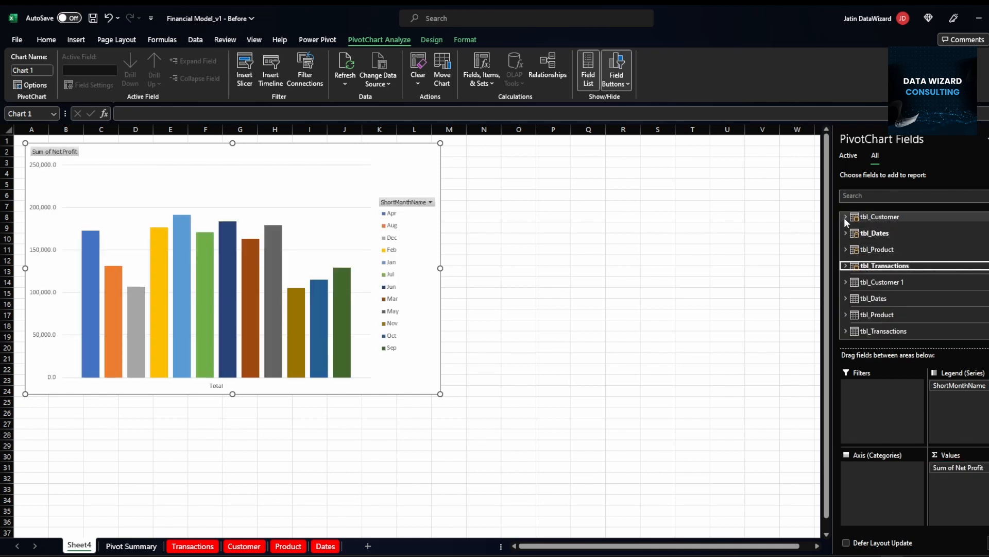
Add Year and Month from tbl_Dates above ShortMonthName in the legend, and resize the chart to about 32.4 cm wide by 9.9 cm high
click(845, 233)
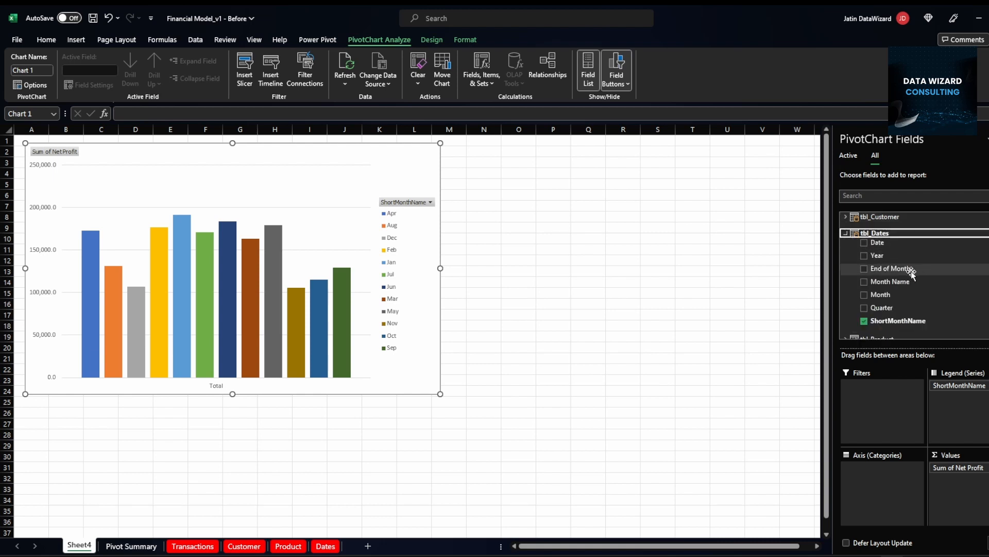
drag(886, 259, 972, 383)
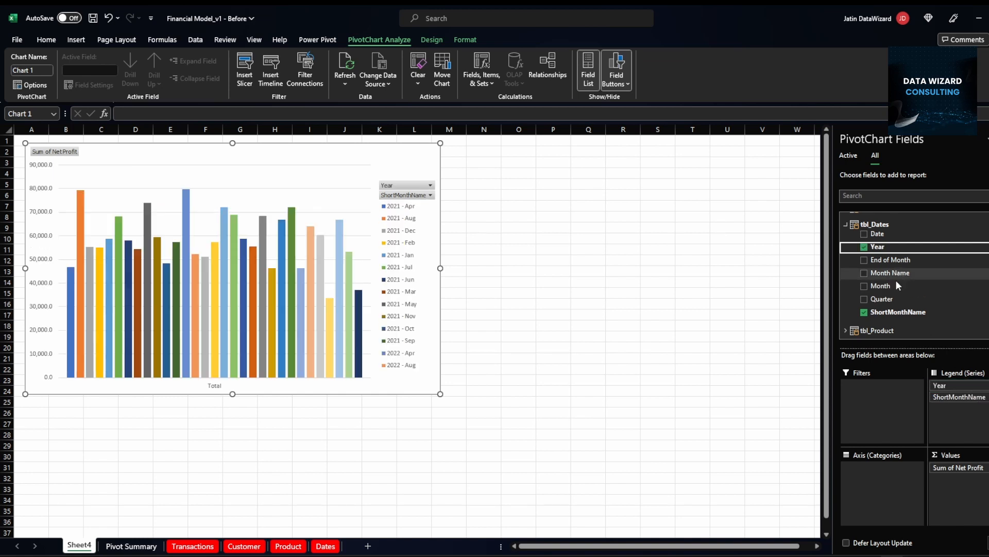
drag(894, 286, 963, 392)
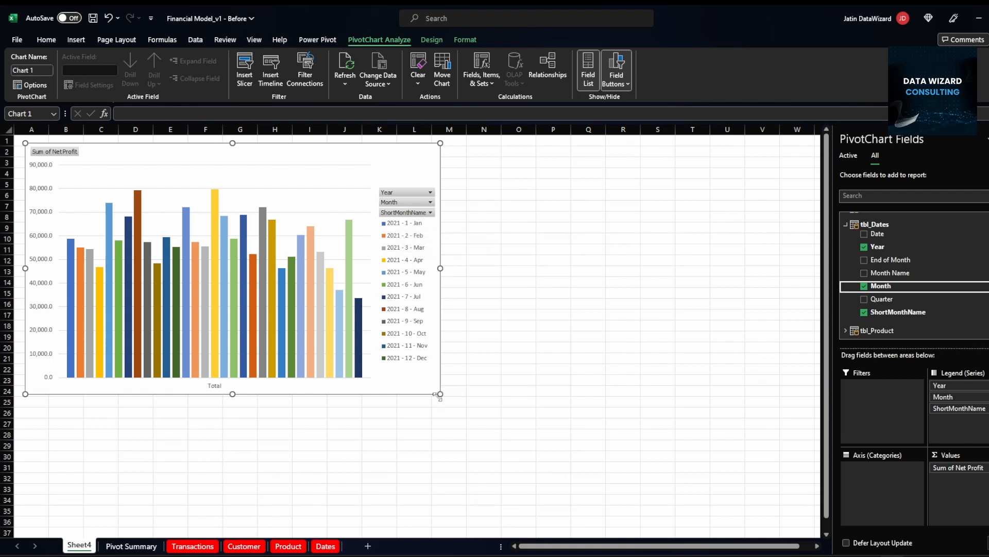
drag(440, 394, 693, 346)
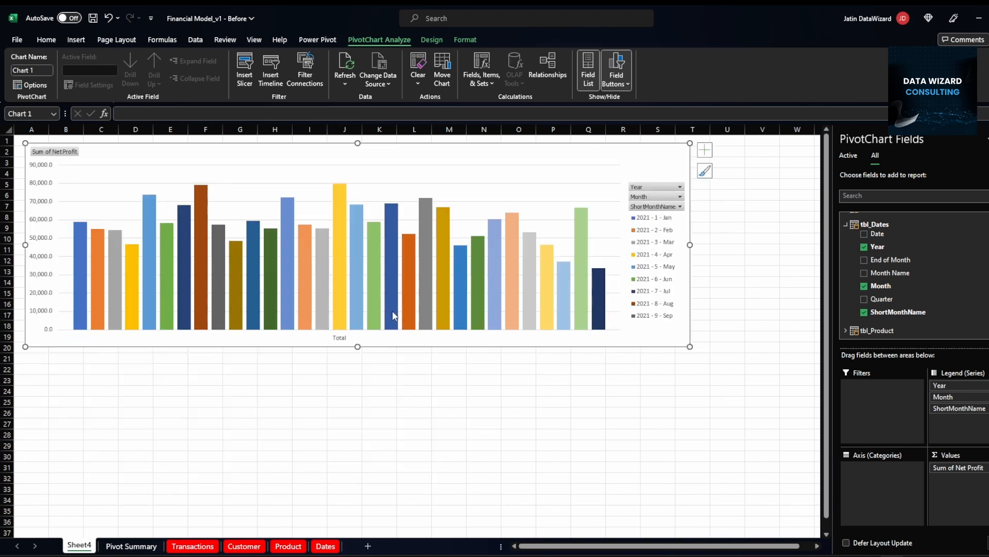
Turn off the gridlines of the net profit PivotChart
click(705, 150)
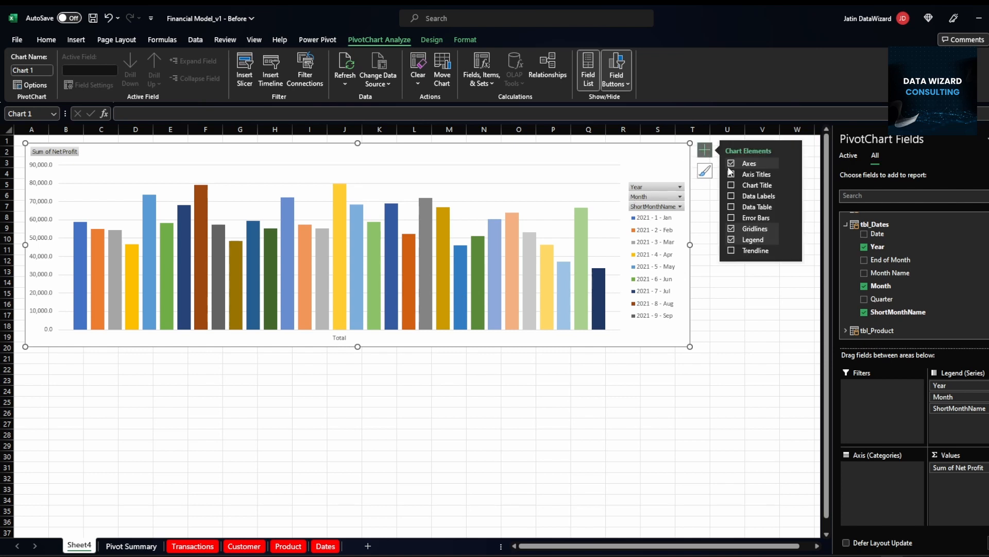
click(732, 228)
click(733, 312)
click(646, 152)
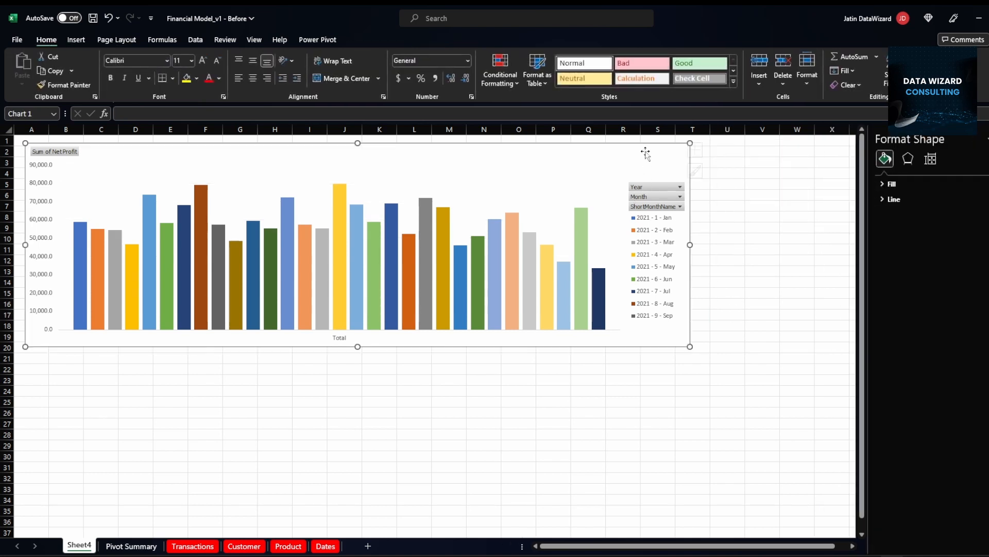
Apply the dark chart style Style 12 to the net profit PivotChart
click(466, 41)
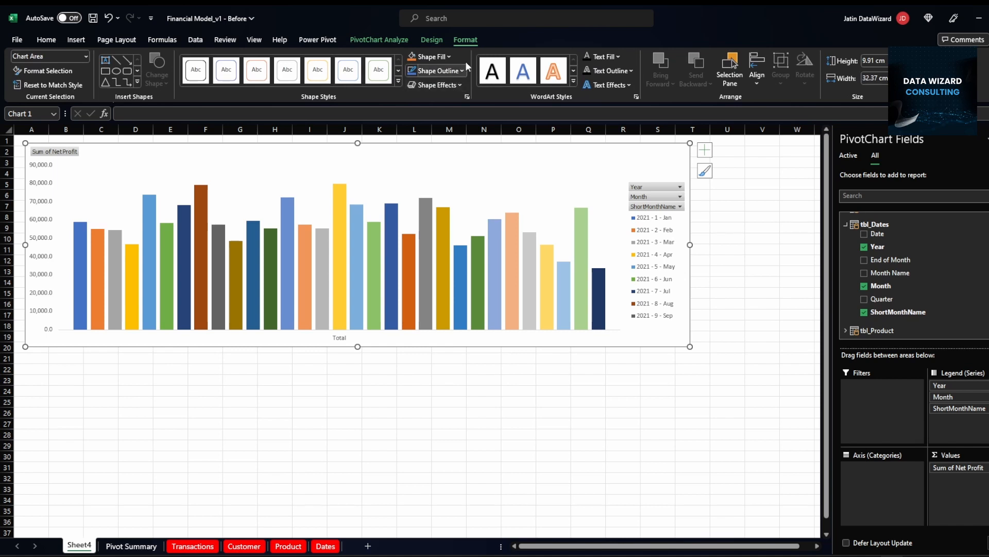
click(397, 44)
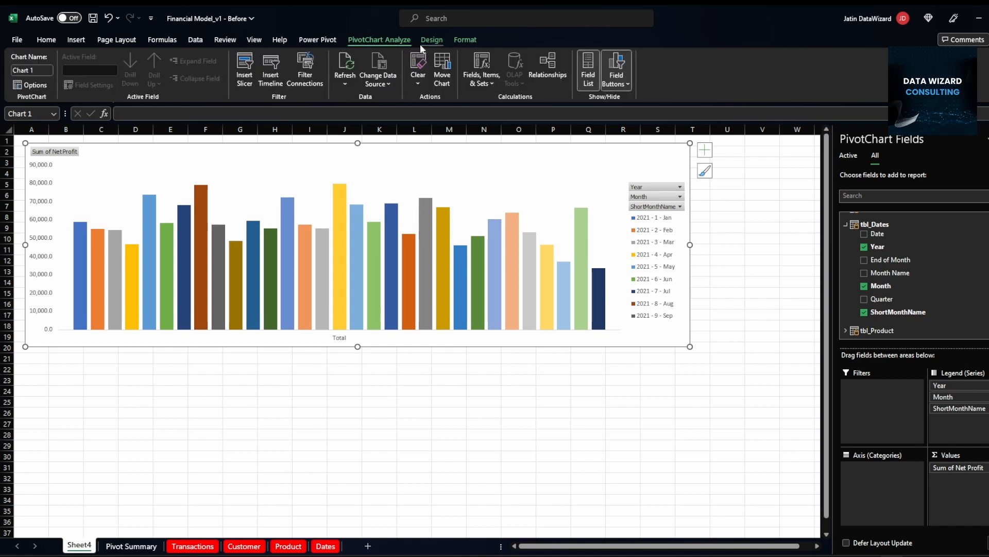
click(422, 43)
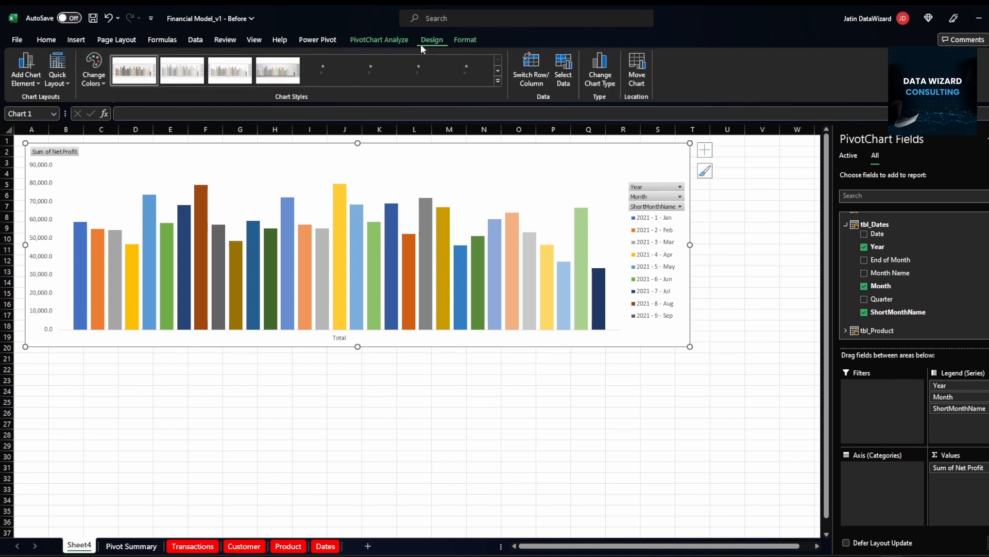
click(499, 81)
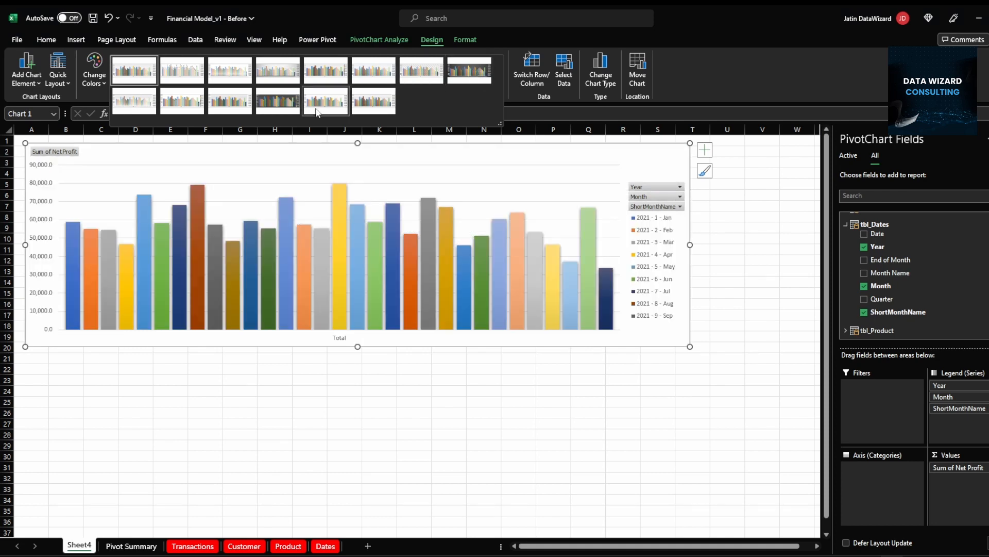
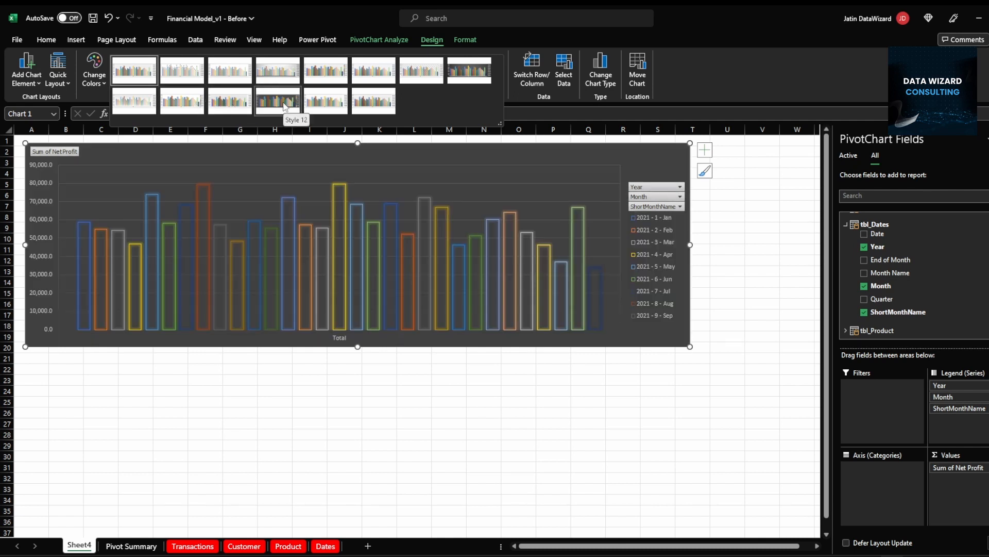
click(284, 106)
Remove the gridlines from the dark-styled PivotChart and add data labels to its columns
click(705, 149)
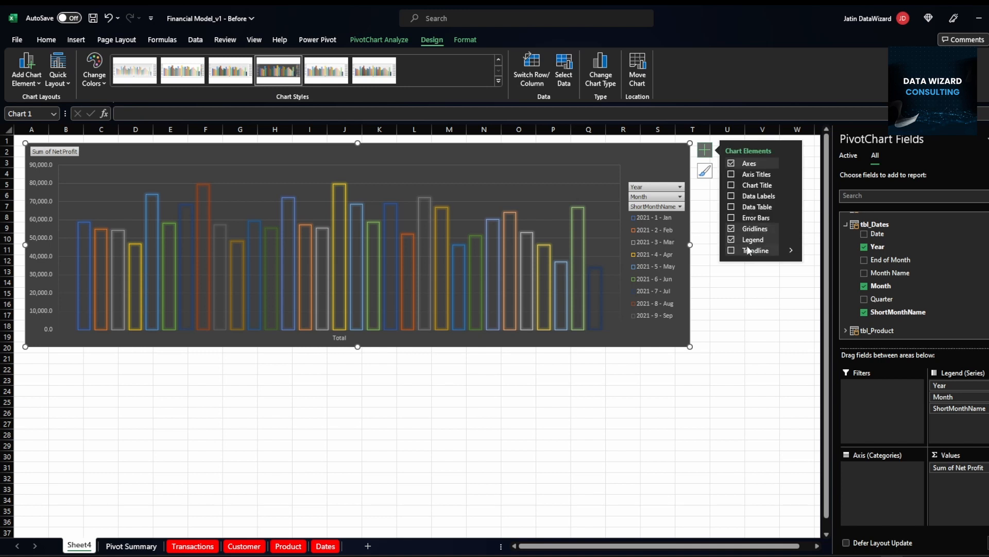
click(733, 228)
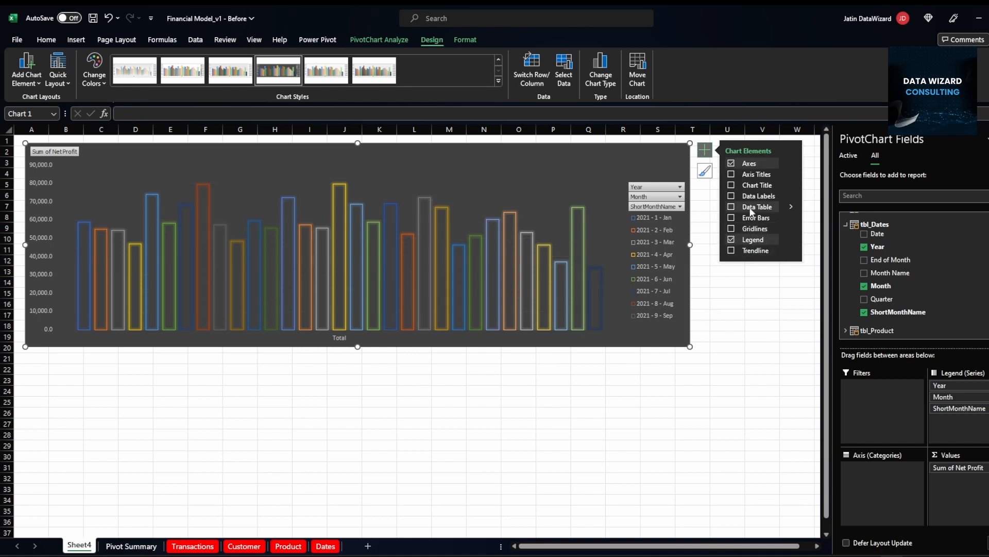
click(790, 196)
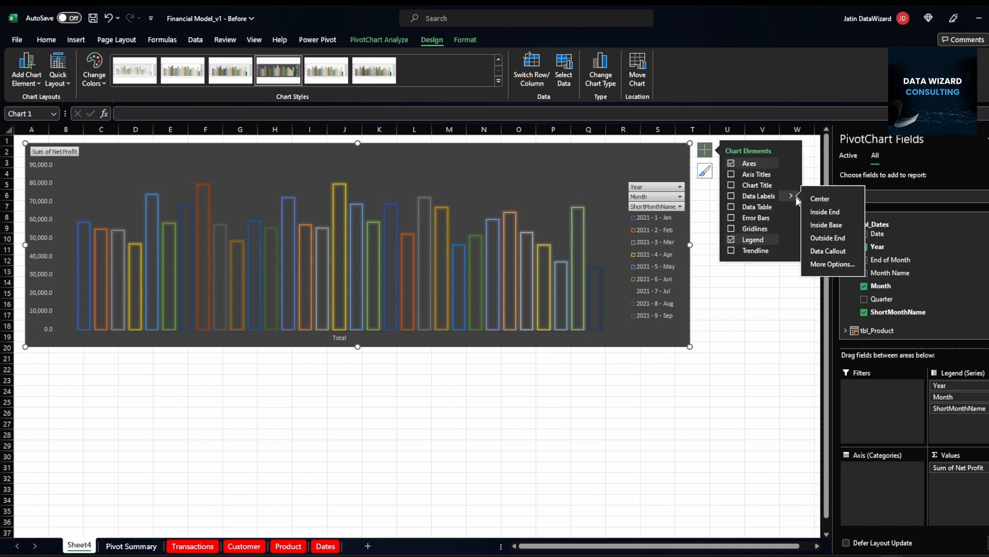
click(731, 195)
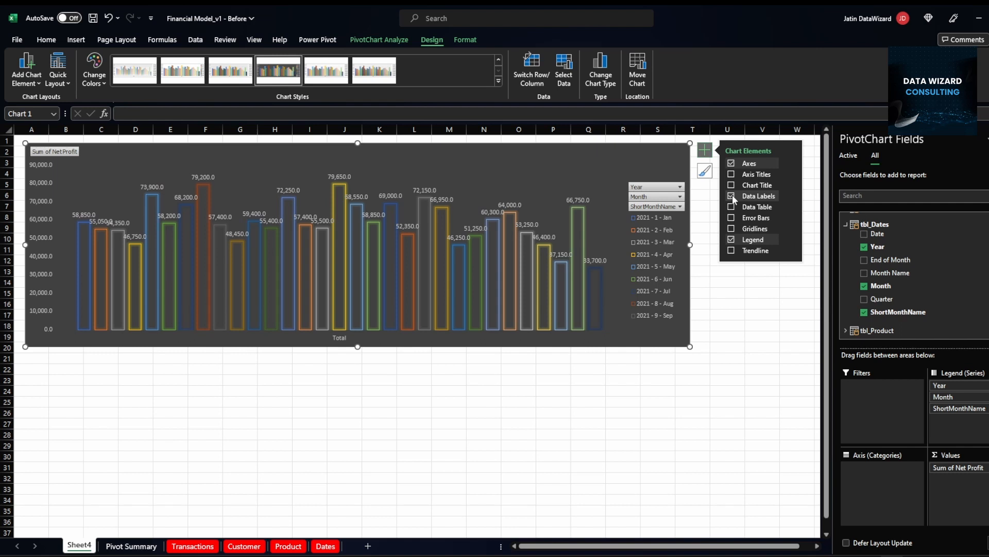
Look through the formatting options for the data labels on the net profit PivotChart
click(790, 196)
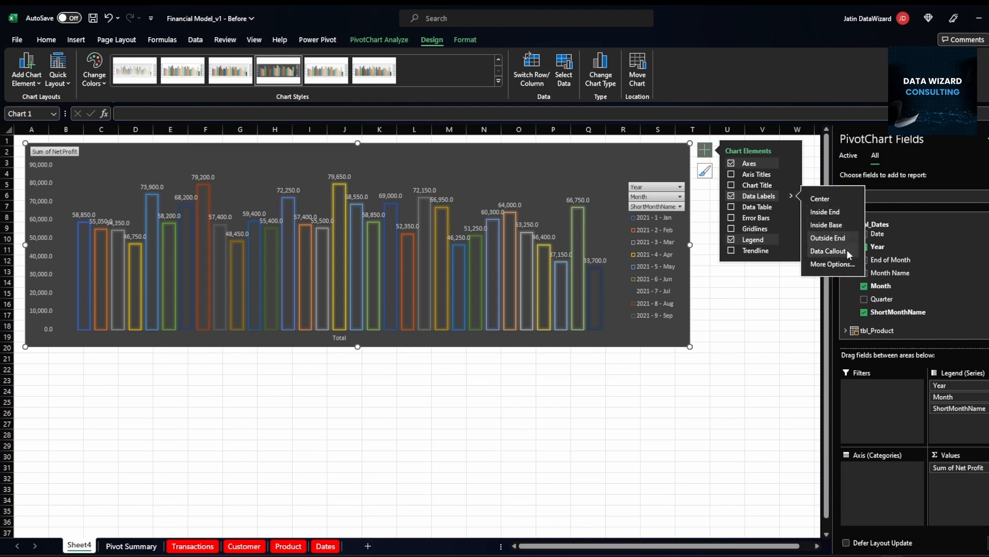
click(823, 265)
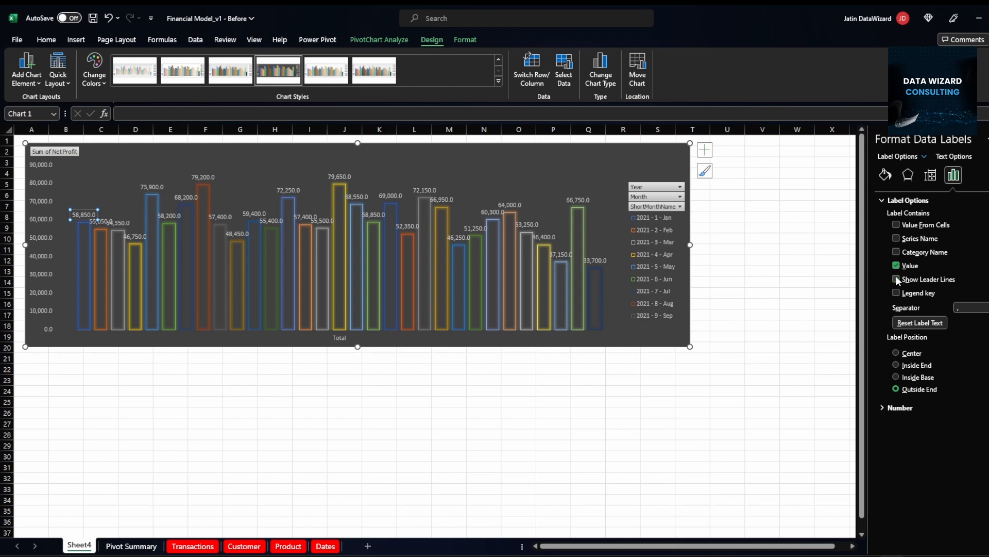
click(674, 226)
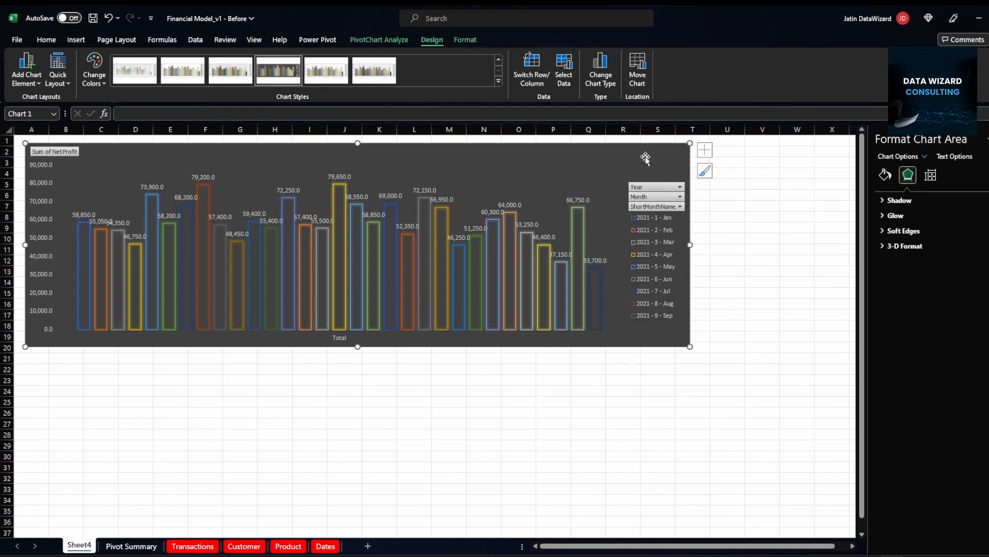
click(576, 200)
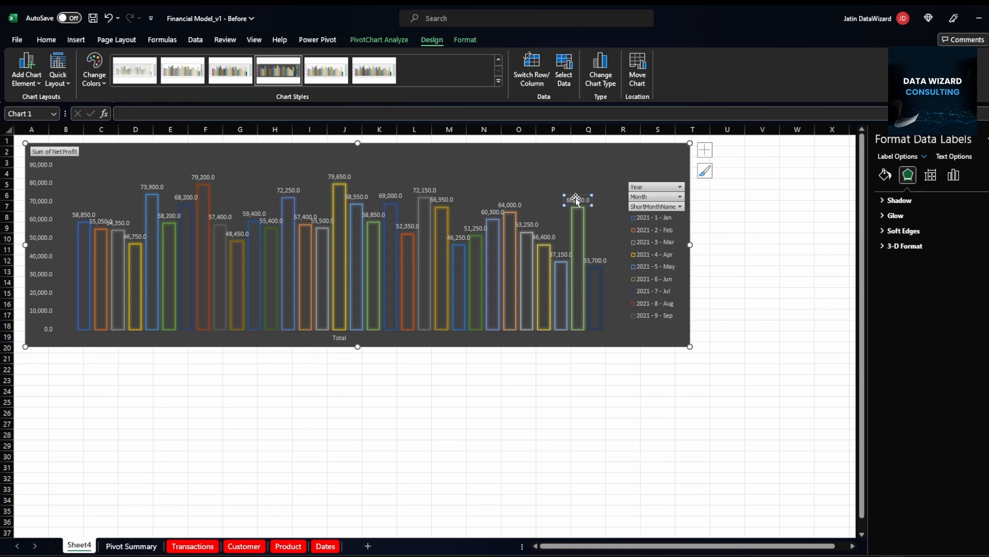
click(954, 175)
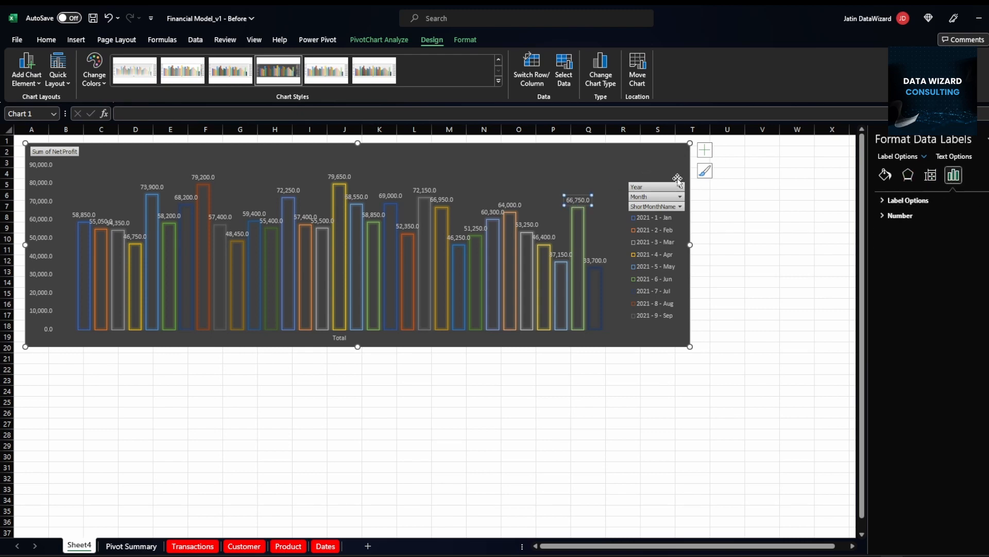
click(624, 165)
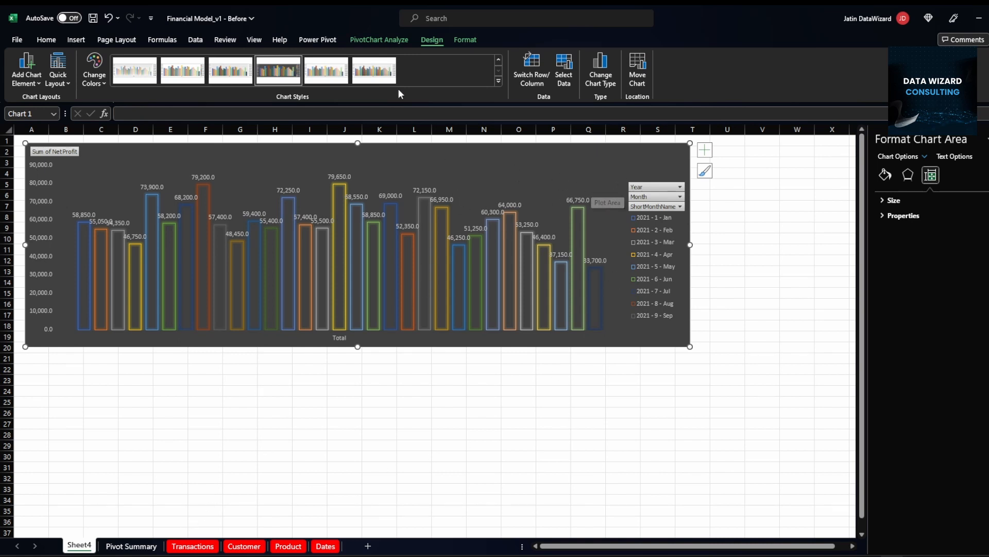
In the Power Pivot data model, format the Net Profit column of tbl_Transactions without decimals and return to the worksheet
click(309, 40)
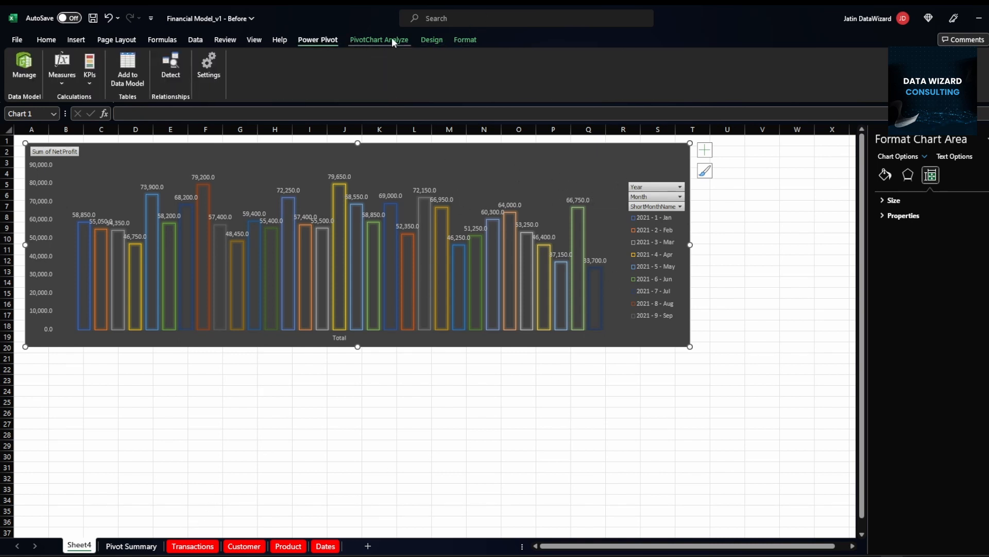
click(391, 38)
click(333, 39)
click(22, 71)
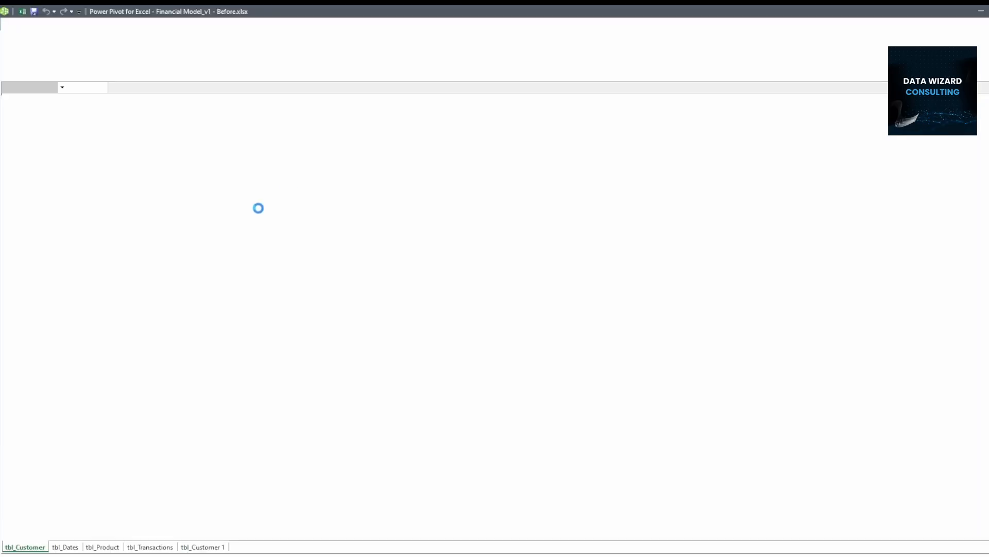
click(160, 545)
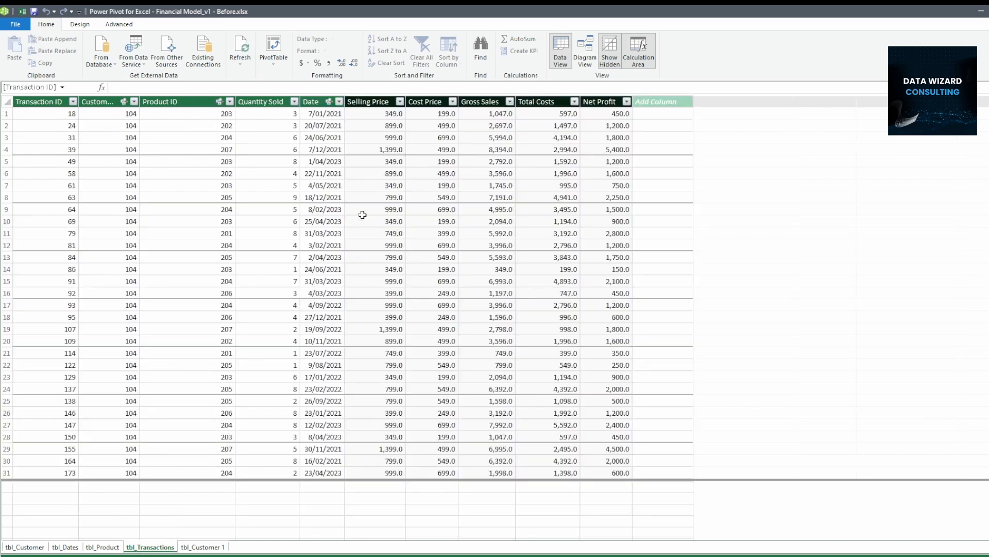
click(601, 102)
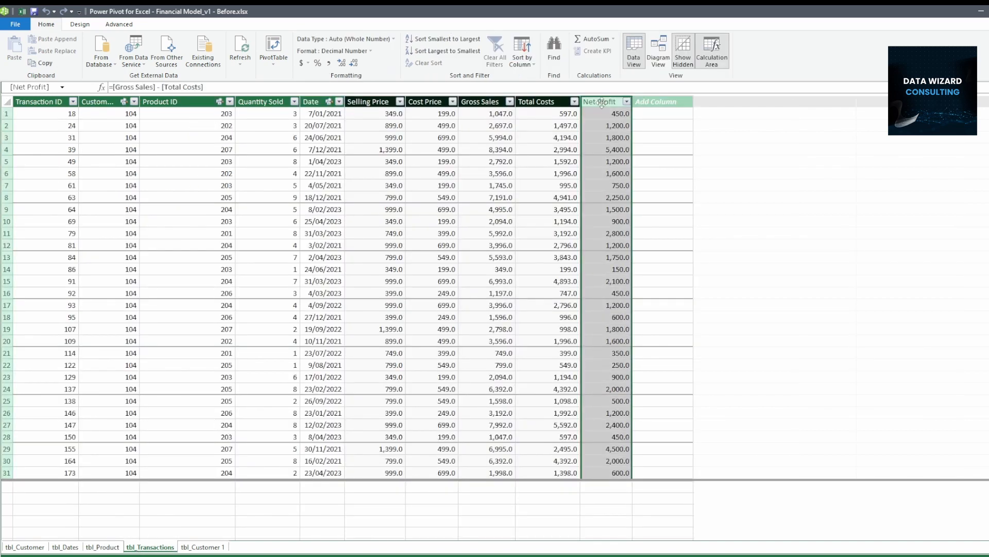
click(354, 62)
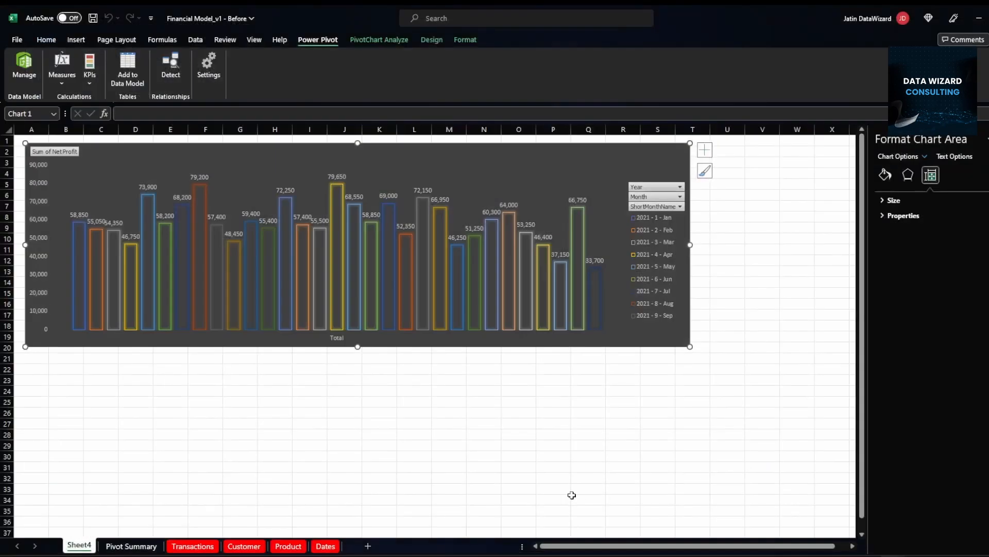
click(588, 413)
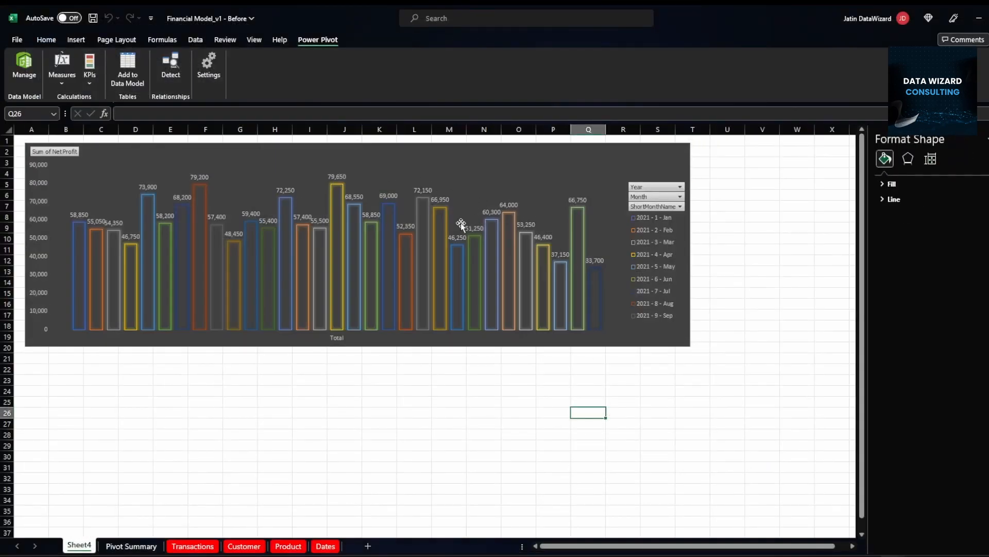
Duplicate the net profit PivotChart and place the copy directly below the original, aligned with its left edge
click(669, 154)
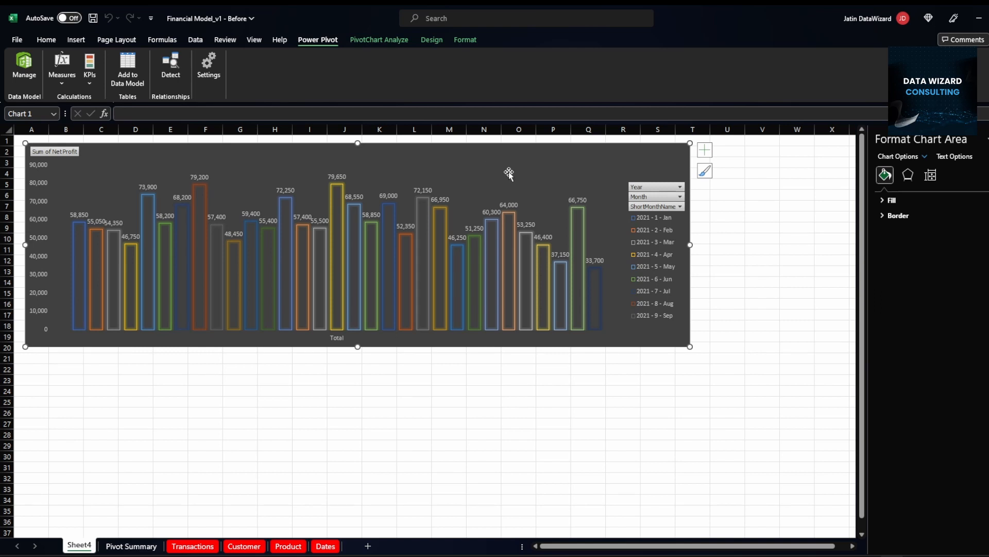
click(290, 380)
key(ctrl+v)
drag(444, 386, 209, 360)
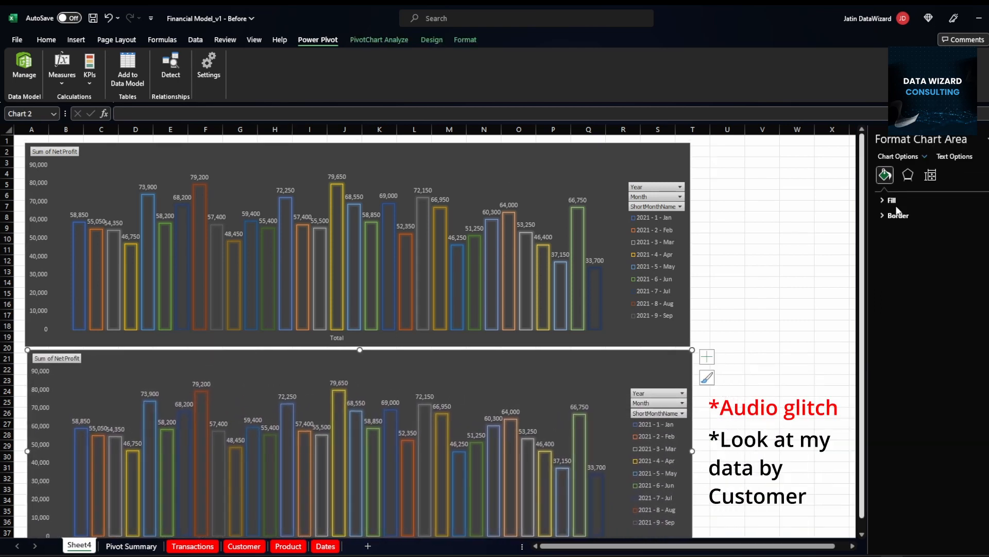
In the copied chart, add CustomerName from tbl_Customer to the axis and remove the Year, Month and ShortMonthName fields from the legend
click(988, 139)
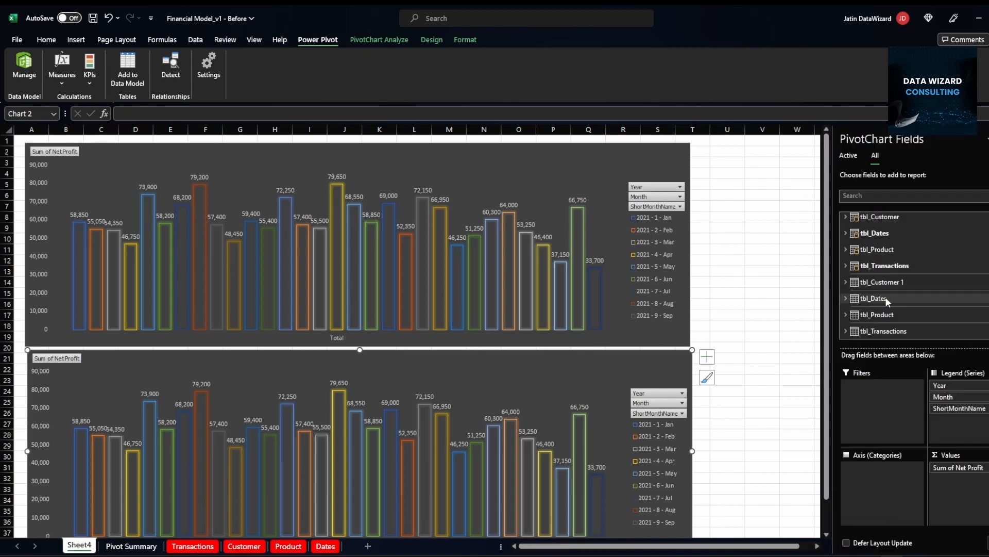
click(846, 217)
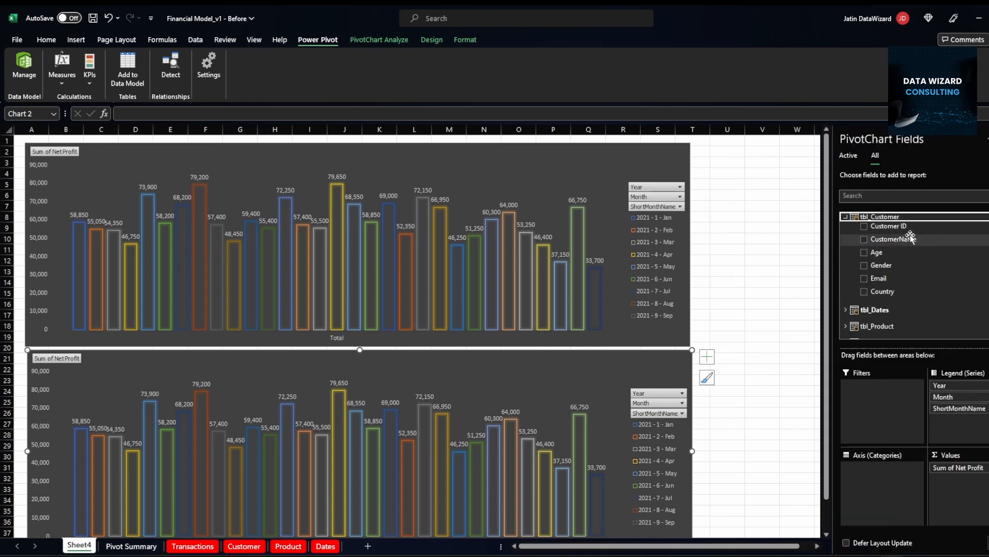
drag(867, 458, 876, 469)
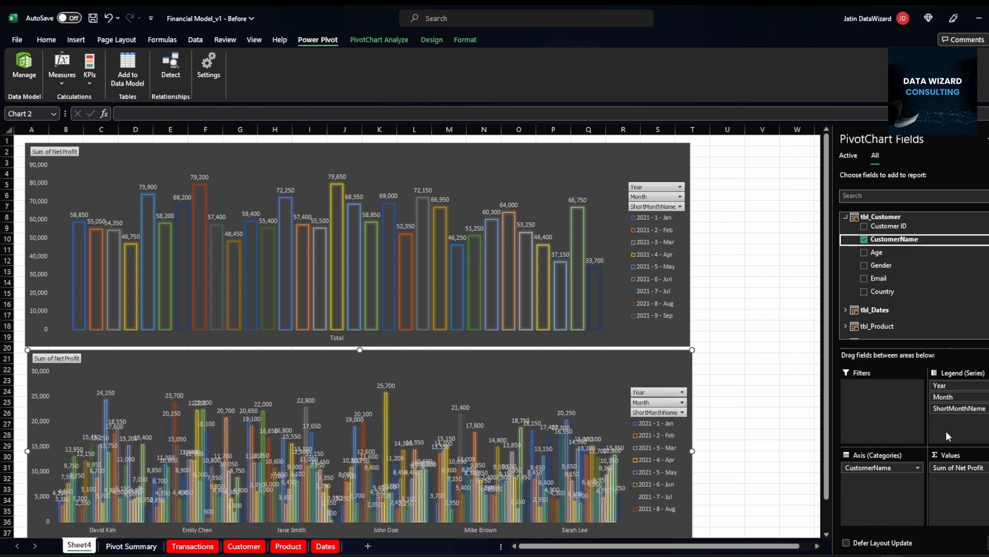
drag(965, 397, 912, 264)
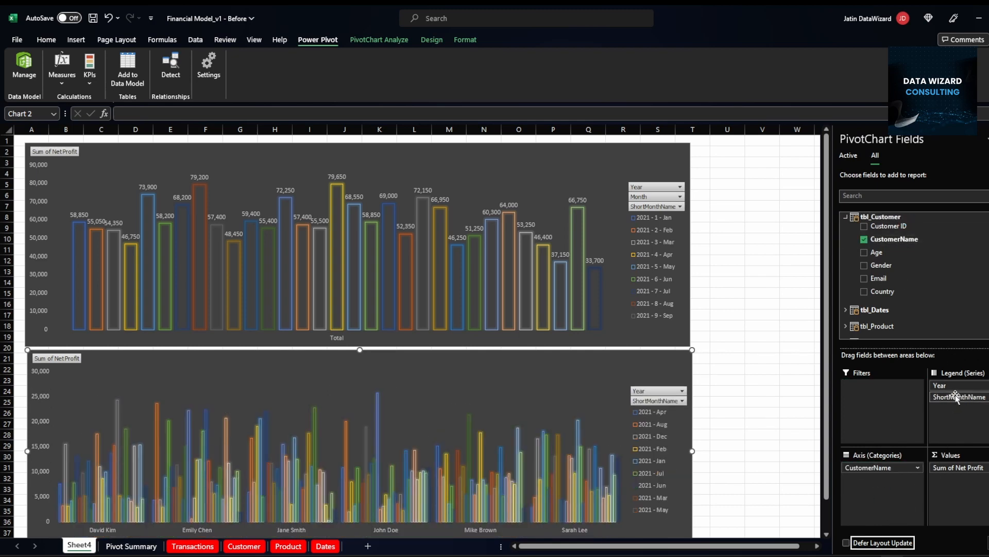
drag(954, 387, 910, 247)
Narrow the copied customer chart to about half its width, ending in column J
scroll(714, 399, down, 4)
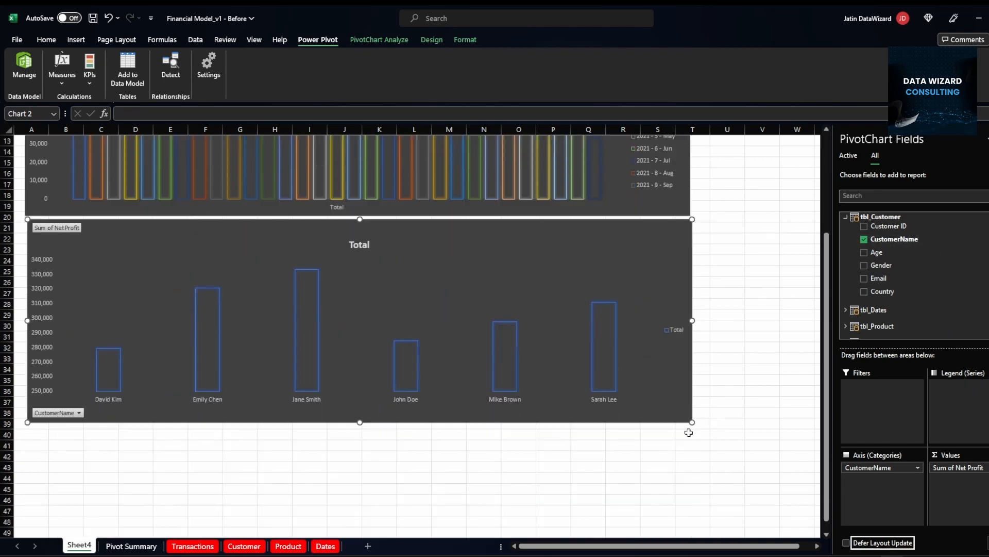
drag(697, 418, 348, 426)
scroll(407, 402, up, 3)
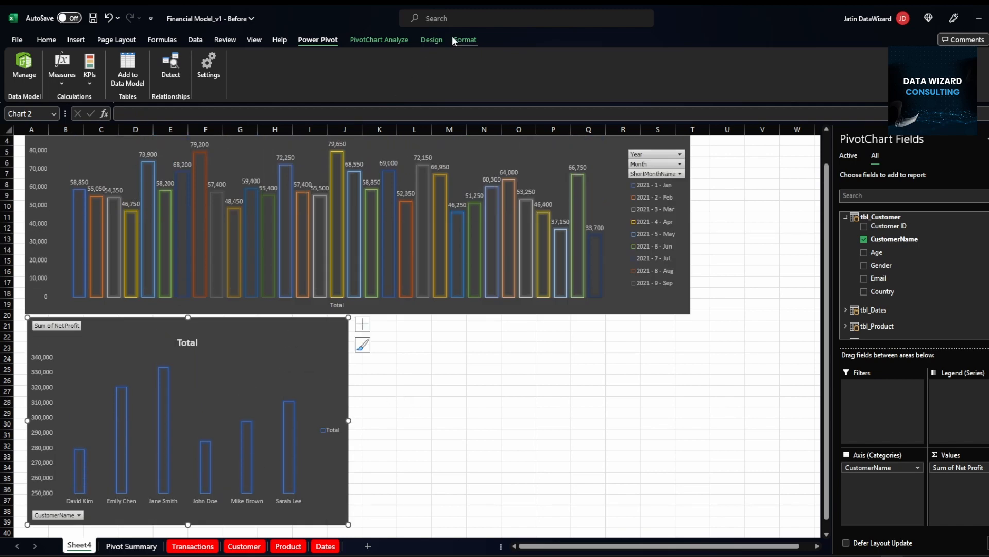
Change the customer net profit chart from clustered columns to a Doughnut chart
click(432, 39)
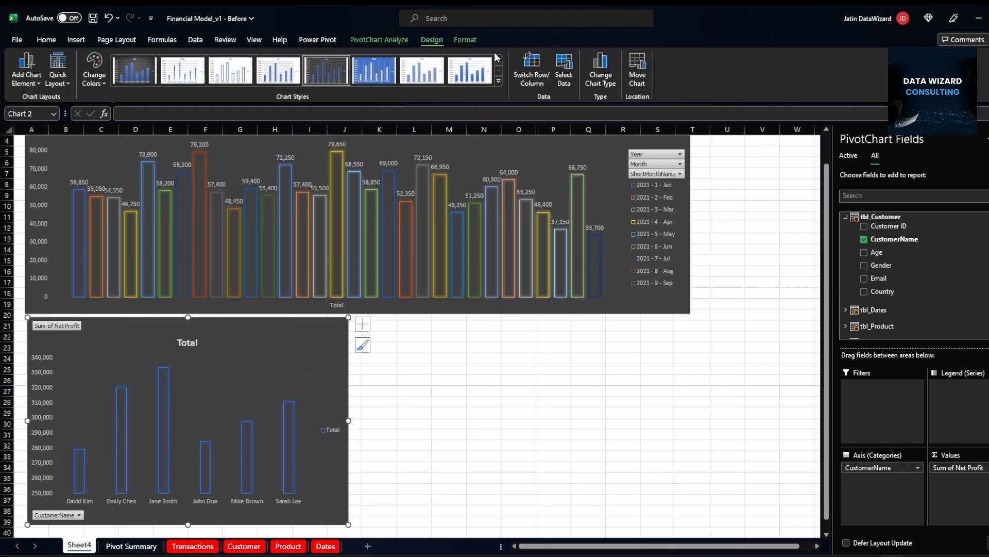
click(599, 76)
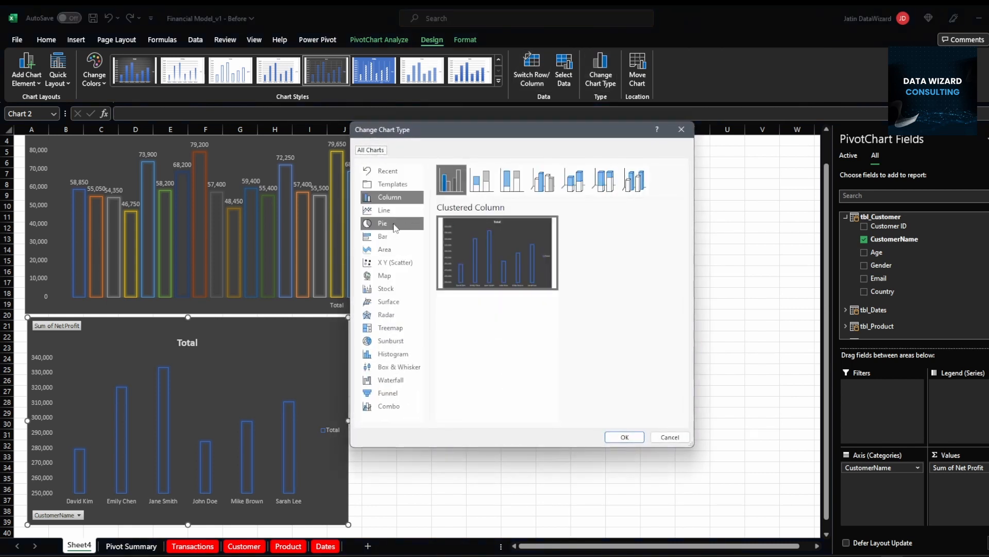
click(382, 224)
click(543, 180)
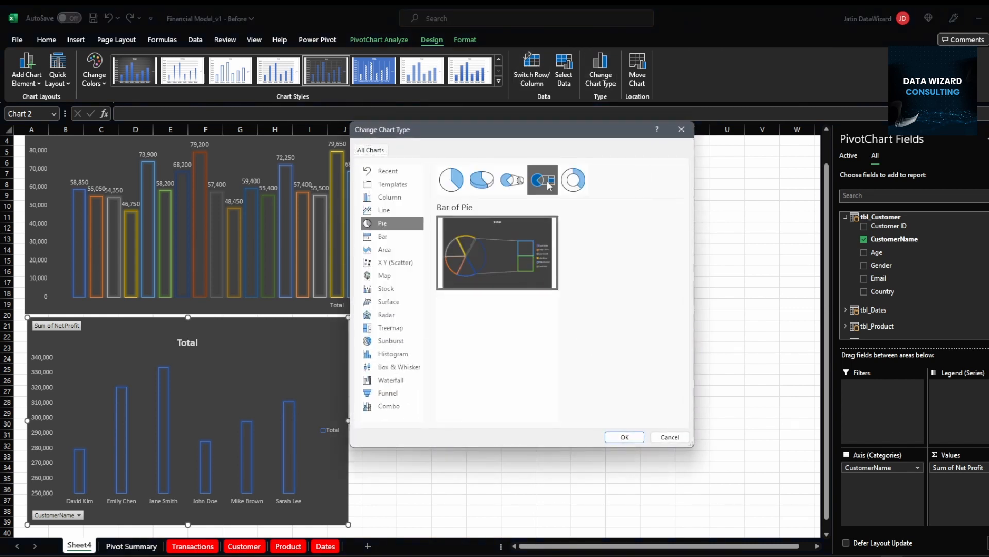
click(573, 180)
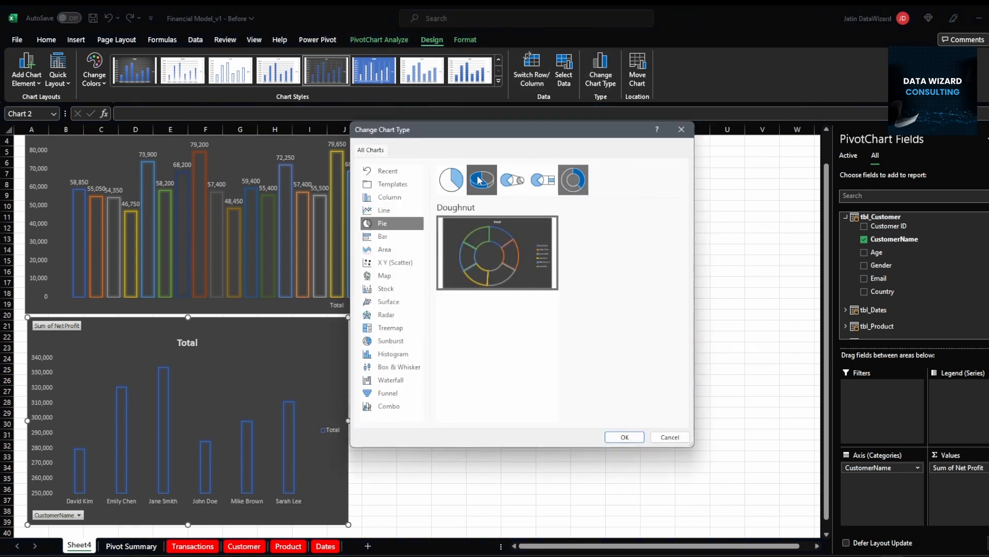
click(624, 437)
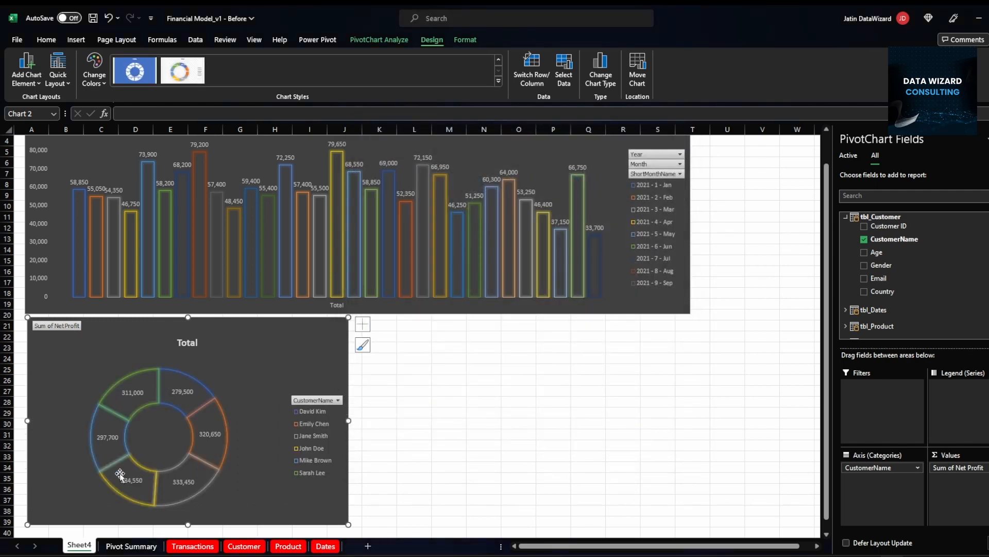
Show the doughnut chart's data labels as data callouts and remove its legend
click(363, 323)
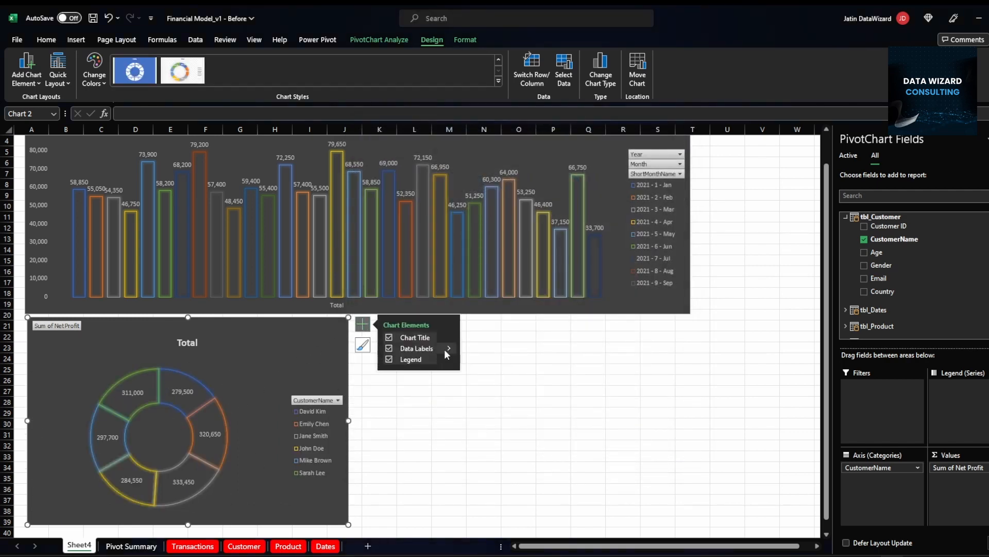
click(448, 348)
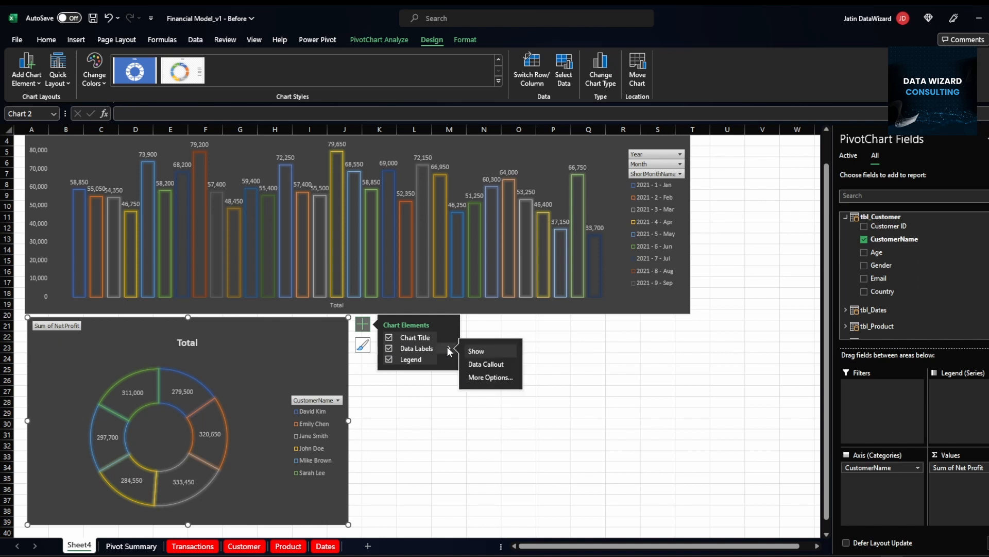
click(495, 367)
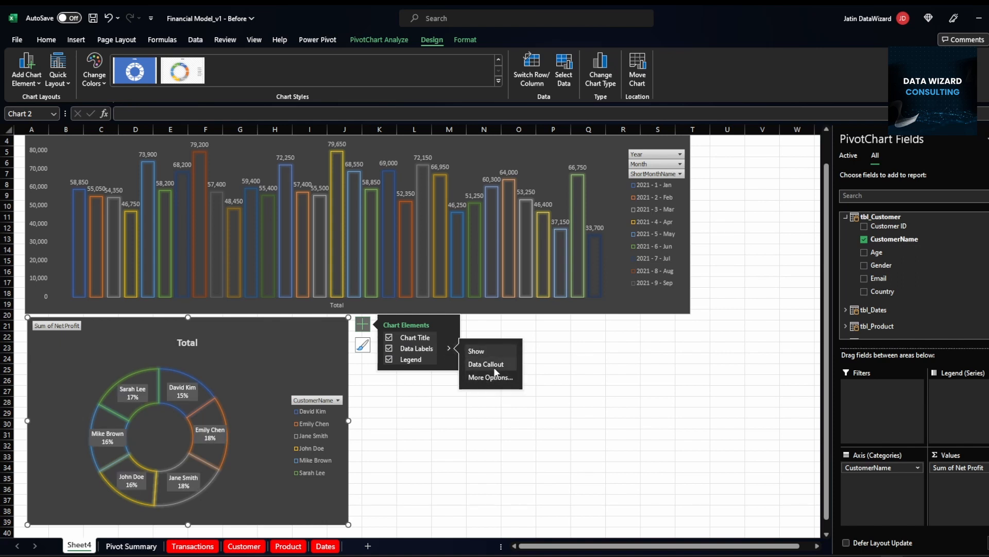
click(487, 466)
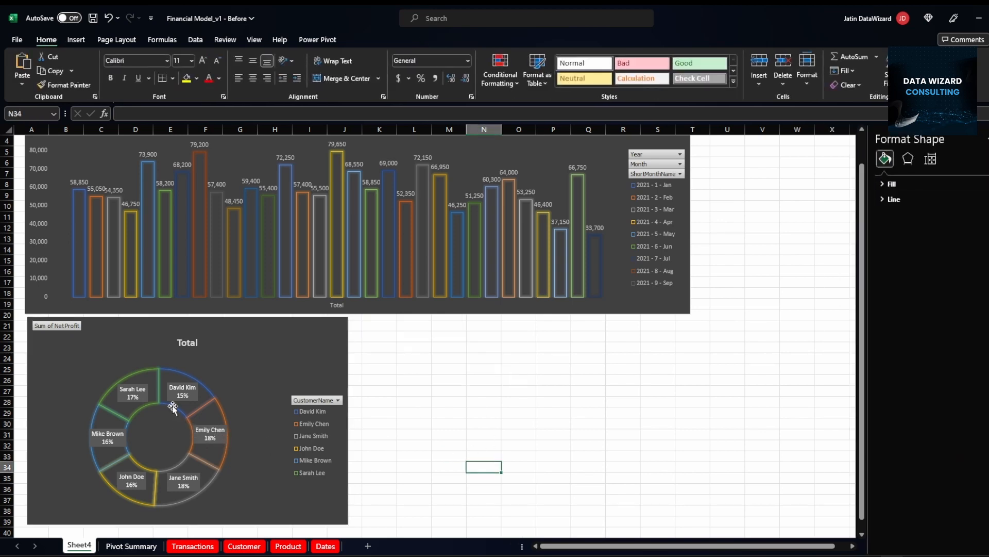
click(331, 347)
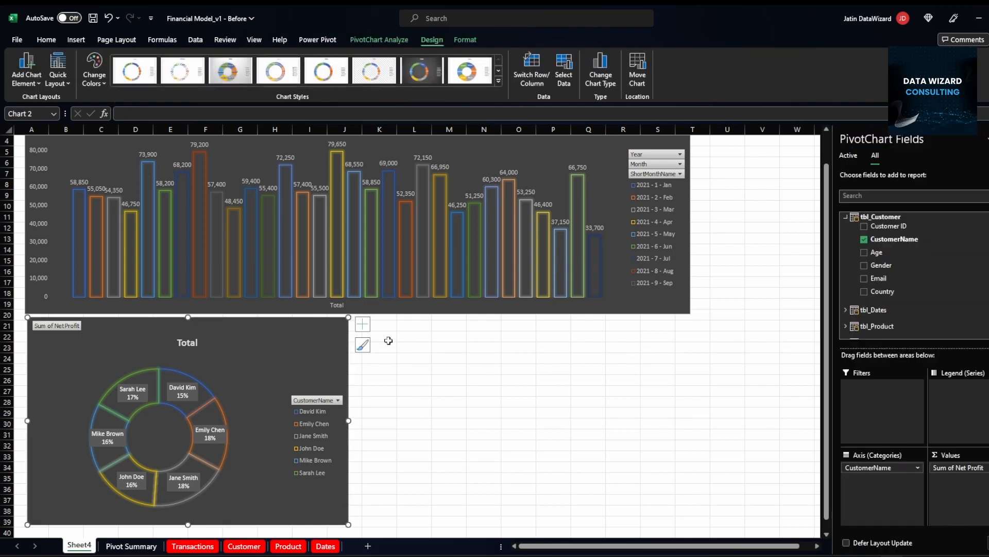
click(363, 325)
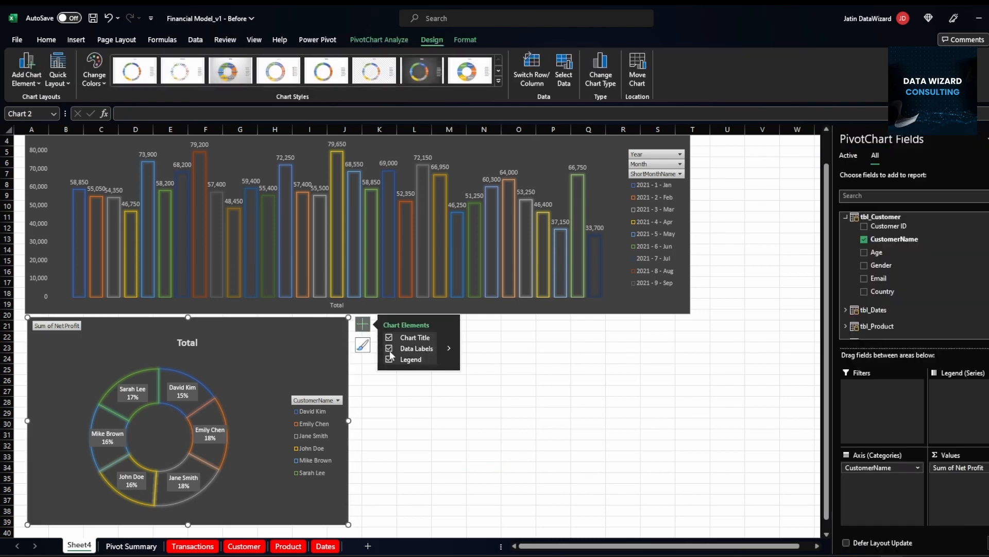
click(389, 359)
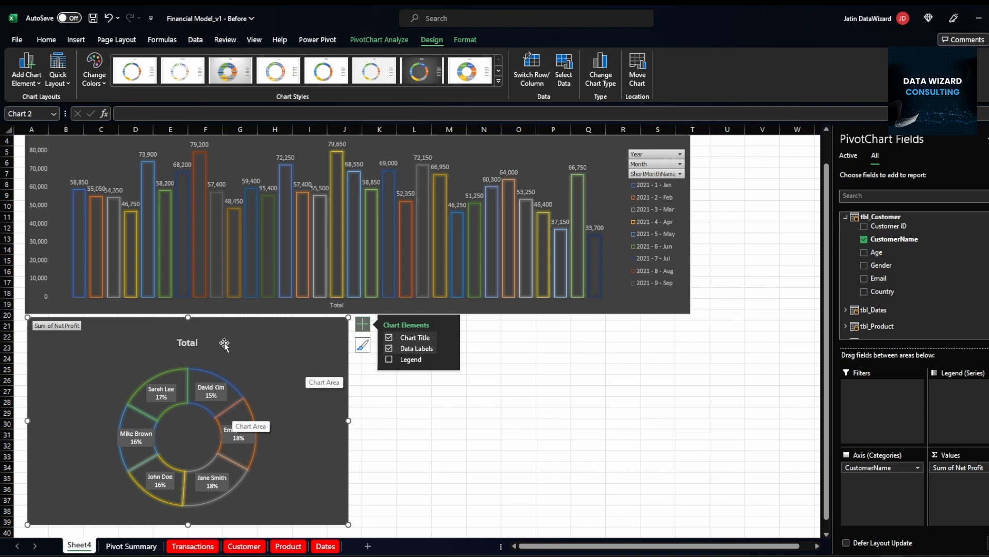
Retitle the doughnut chart as "Customer Mix %"
click(194, 343)
double_click(181, 342)
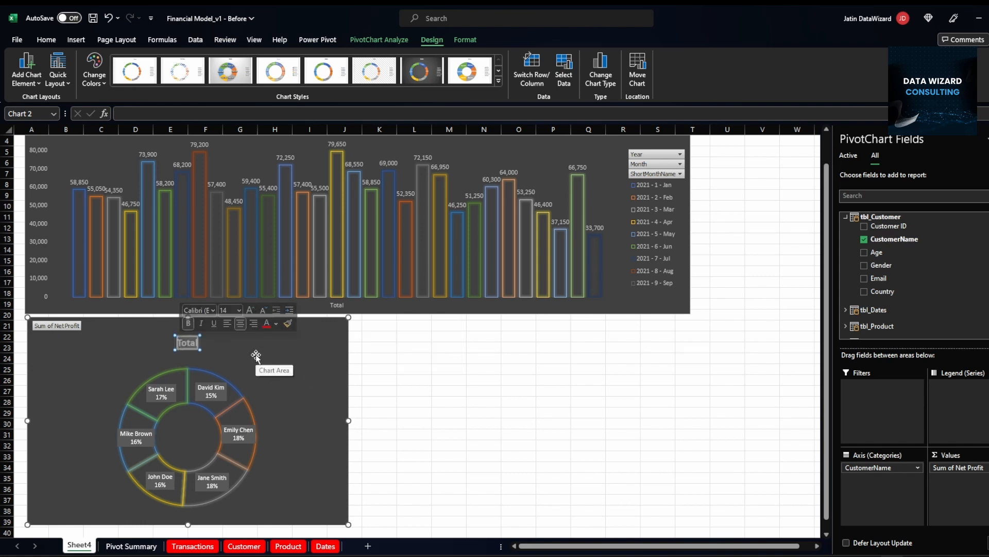
text(Customer)
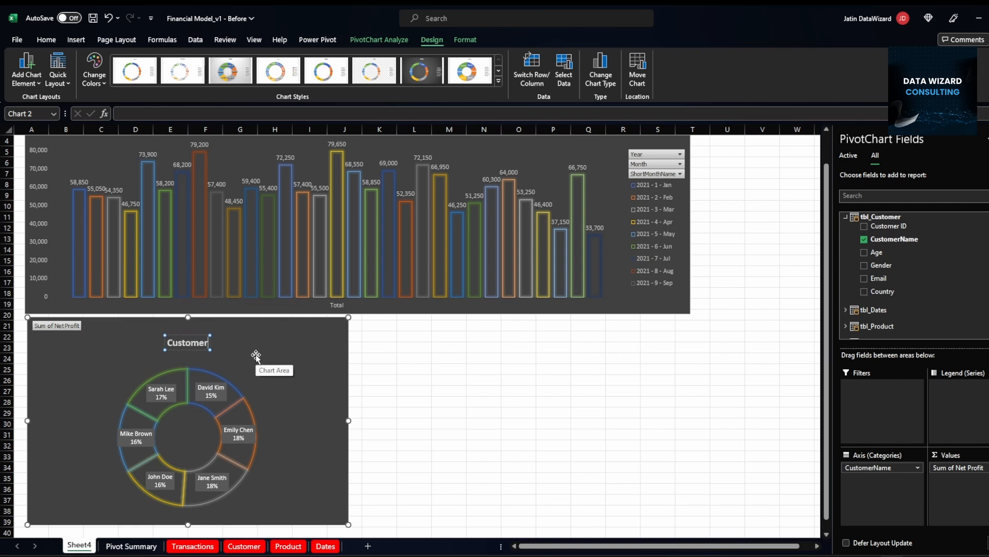
text( Mix %)
key(Return)
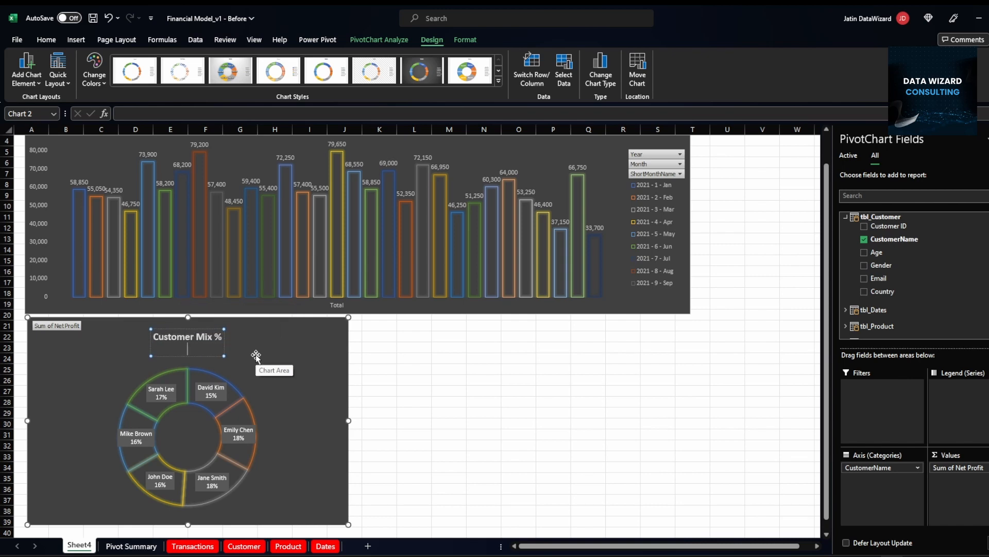
click(481, 403)
click(261, 344)
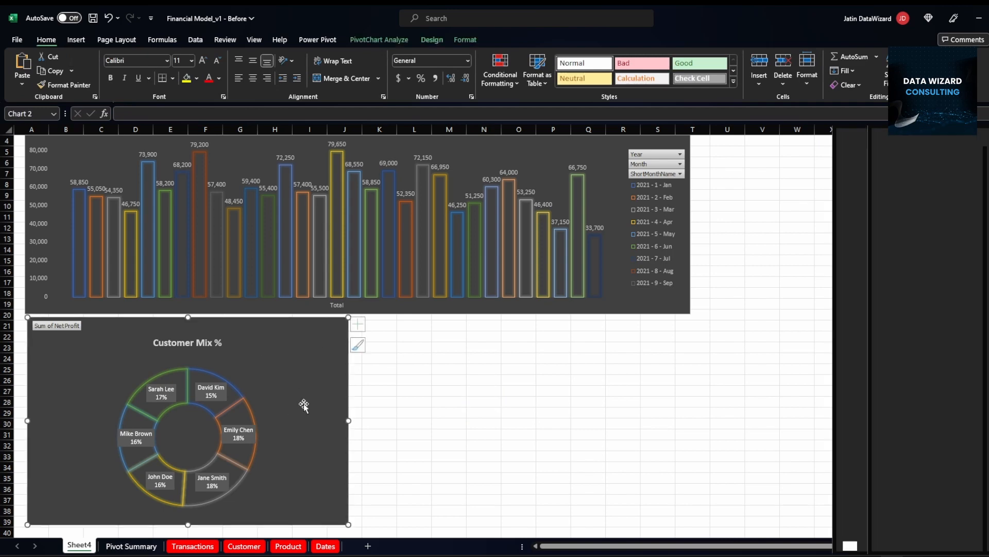
Shrink the Customer Mix % chart slightly so that it ends at row 37
drag(349, 524, 338, 501)
click(414, 446)
click(298, 378)
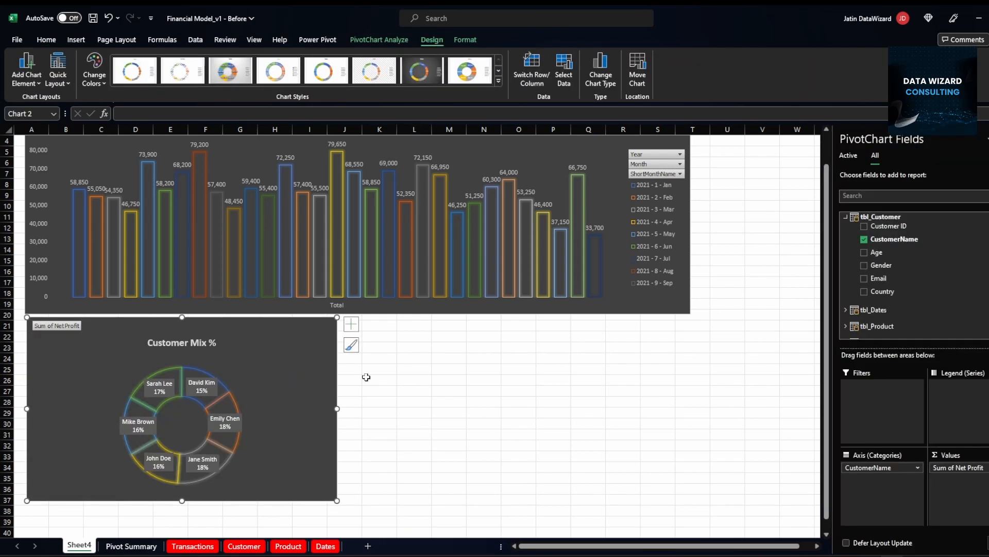
Duplicate the Customer Mix % chart and place the copy beside the original, below the monthly profit chart
key(ctrl+c)
click(391, 324)
key(ctrl+v)
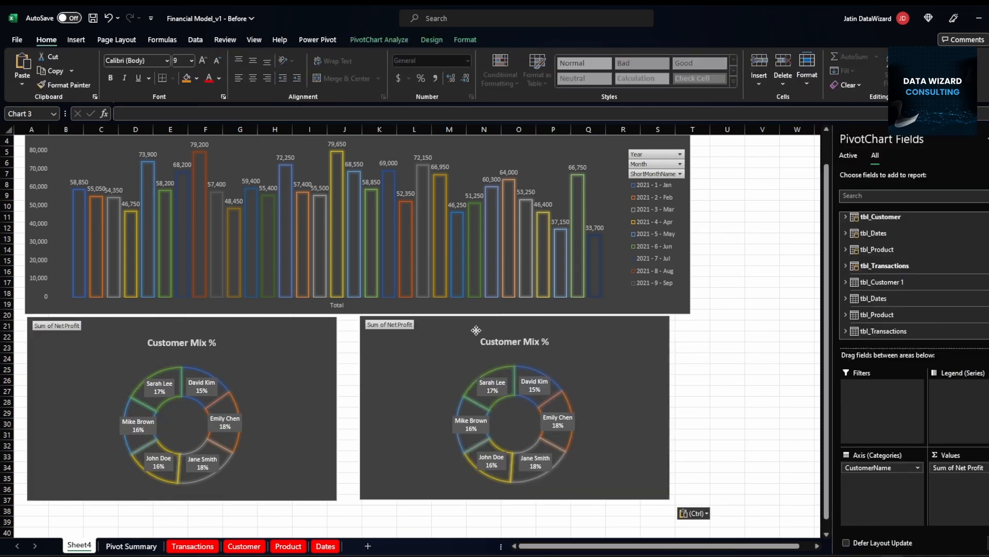
drag(476, 329, 470, 332)
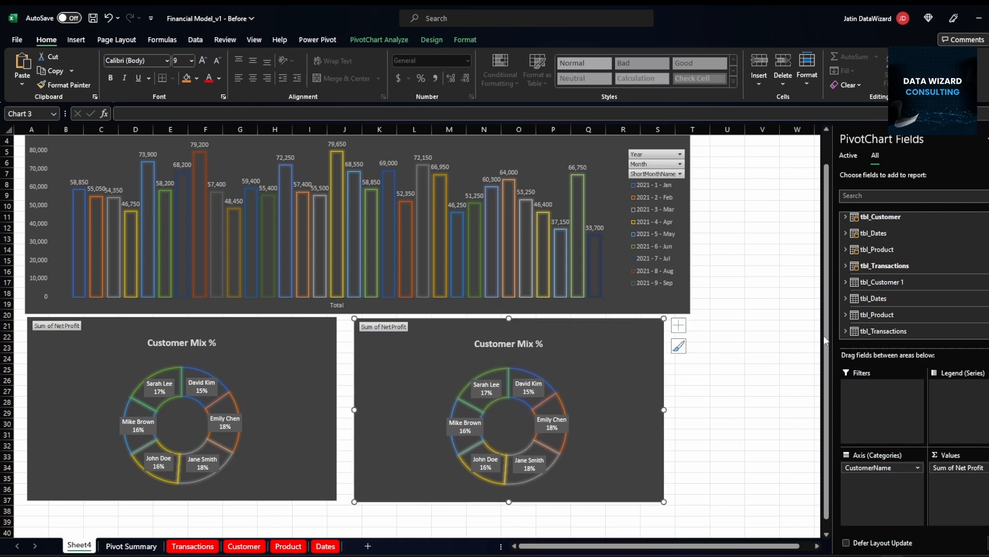
In the copied doughnut chart, replace CustomerName with ProductName from tbl_Product on the axis and align the chart with its neighbour
click(845, 250)
drag(892, 271, 624, 365)
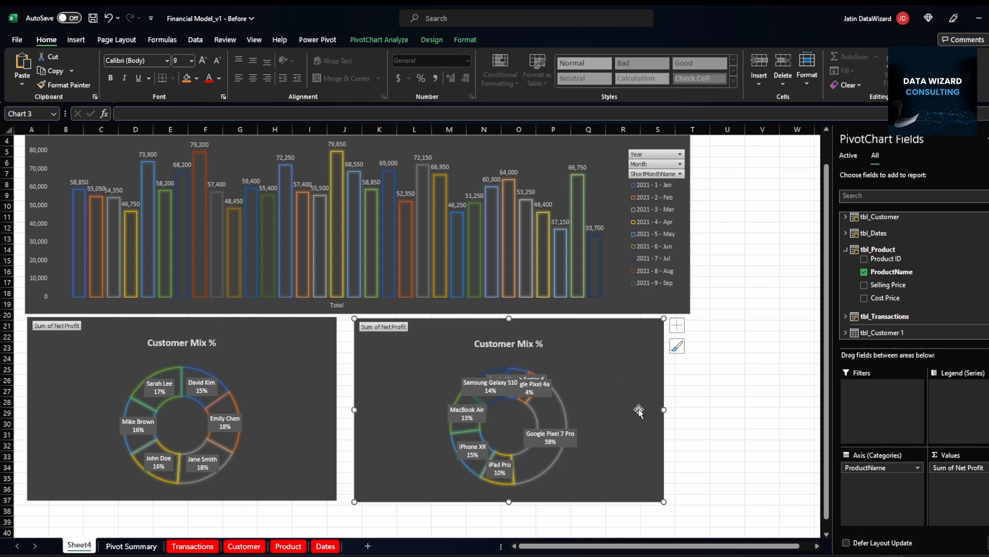
drag(661, 500, 663, 499)
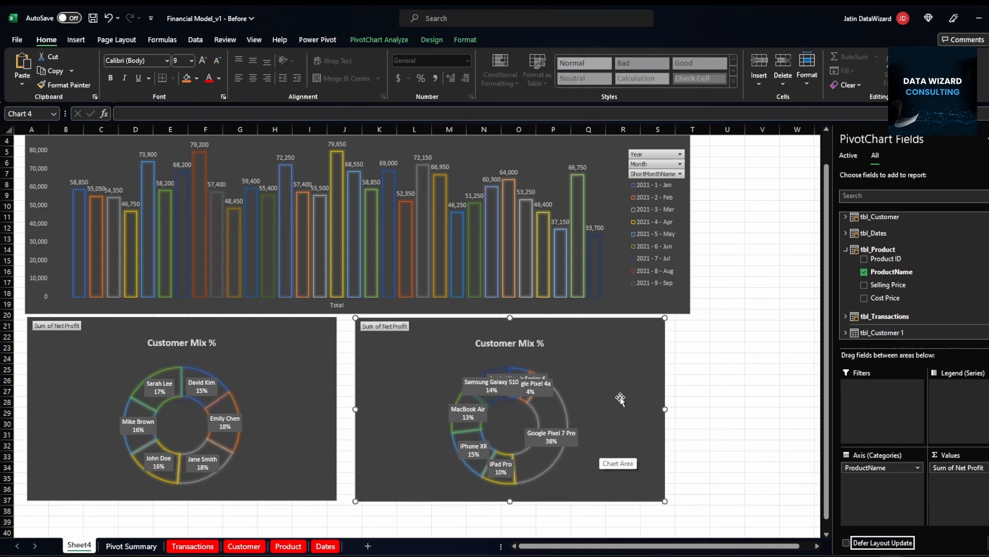
click(630, 380)
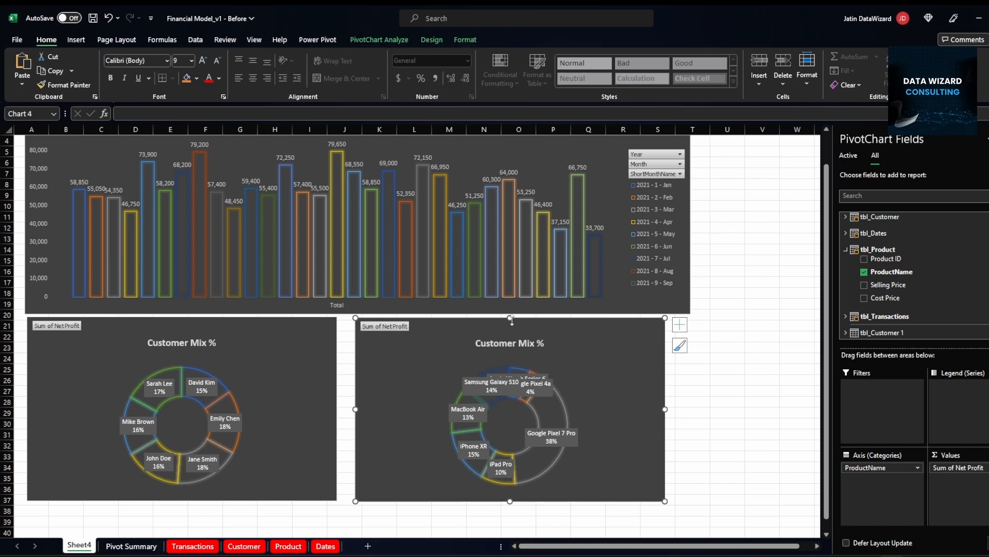
Retitle the copied product chart as "Product Mix %"
double_click(514, 343)
double_click(514, 342)
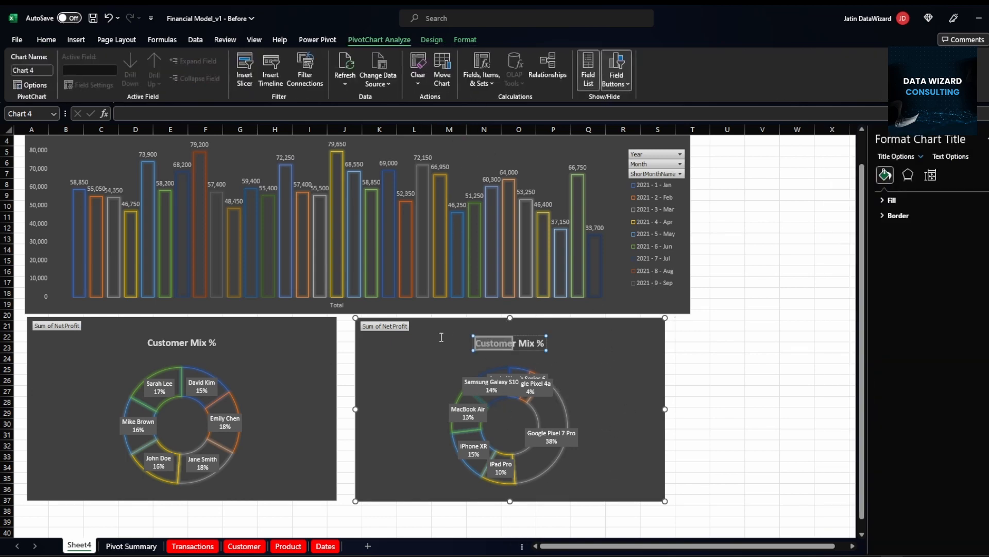
key(BackSpace)
text(Product)
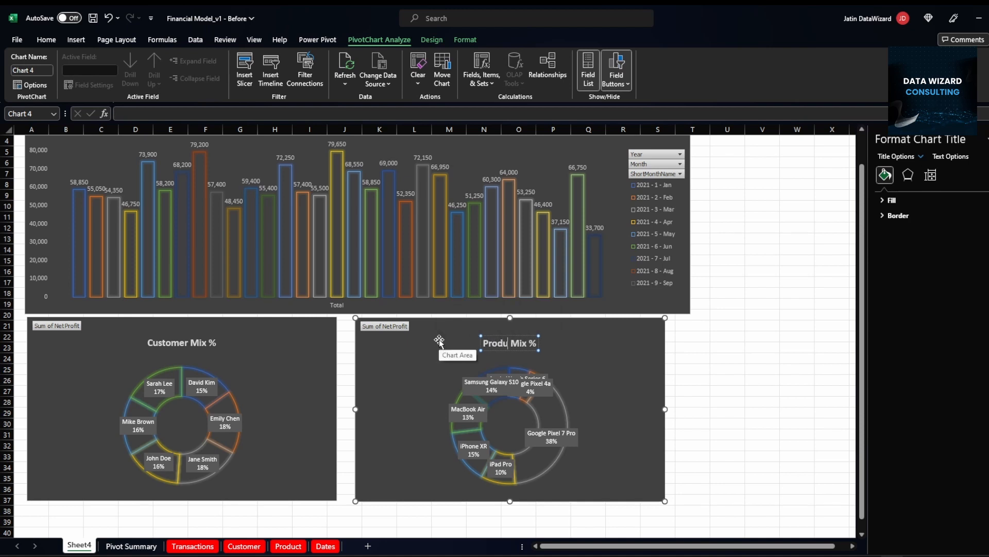
key(Return)
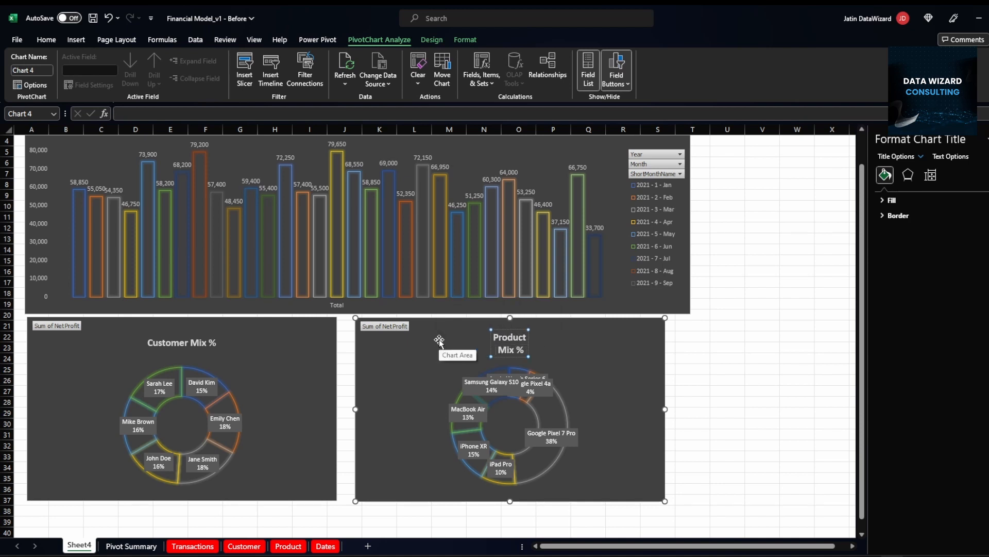
key(BackSpace)
click(752, 380)
click(638, 335)
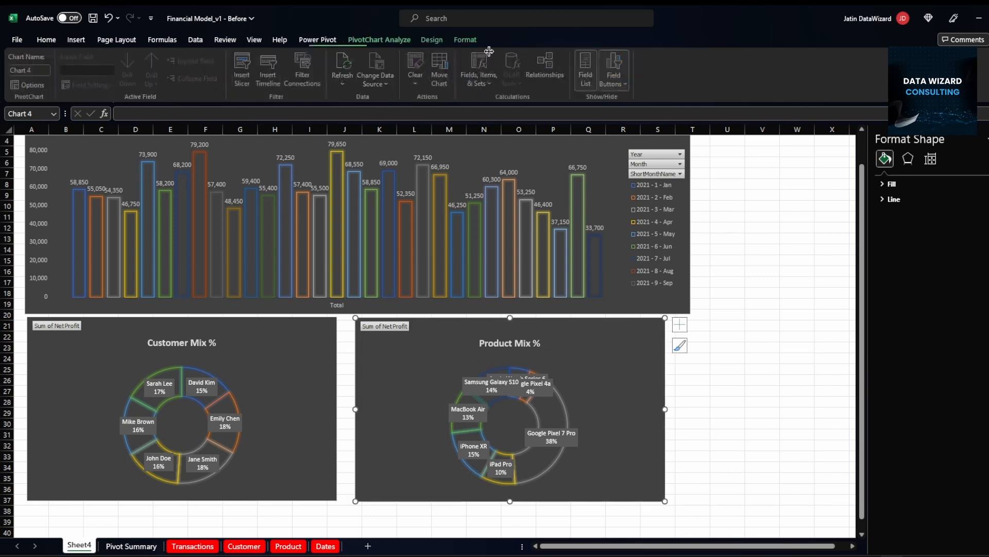
Change the Product Mix % chart from a doughnut to a Clustered Bar chart
click(431, 40)
click(459, 41)
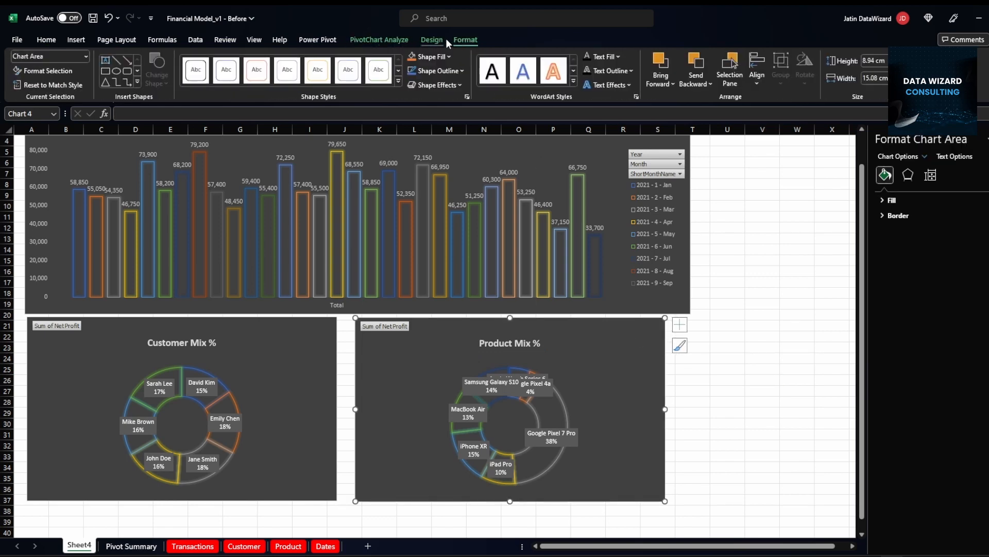
click(431, 40)
click(600, 75)
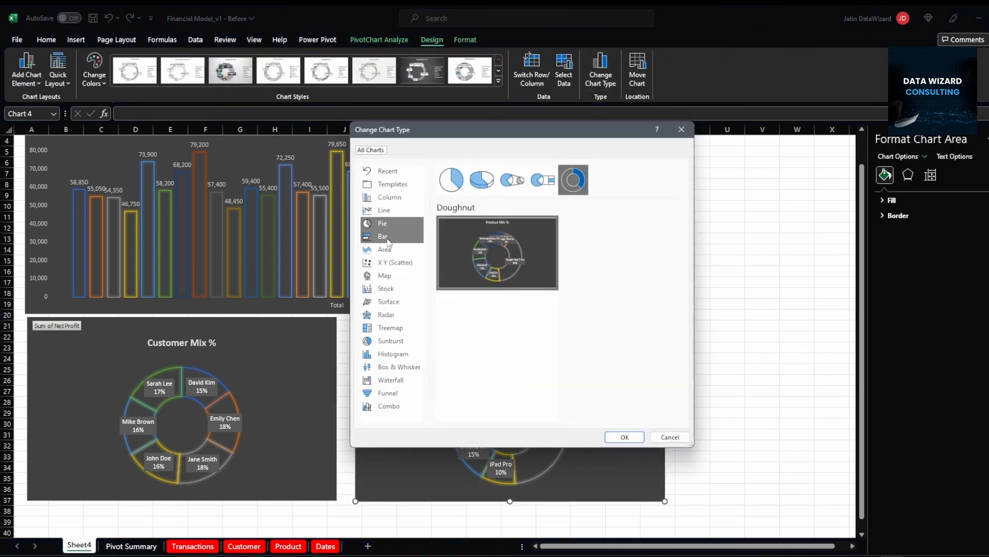
click(388, 238)
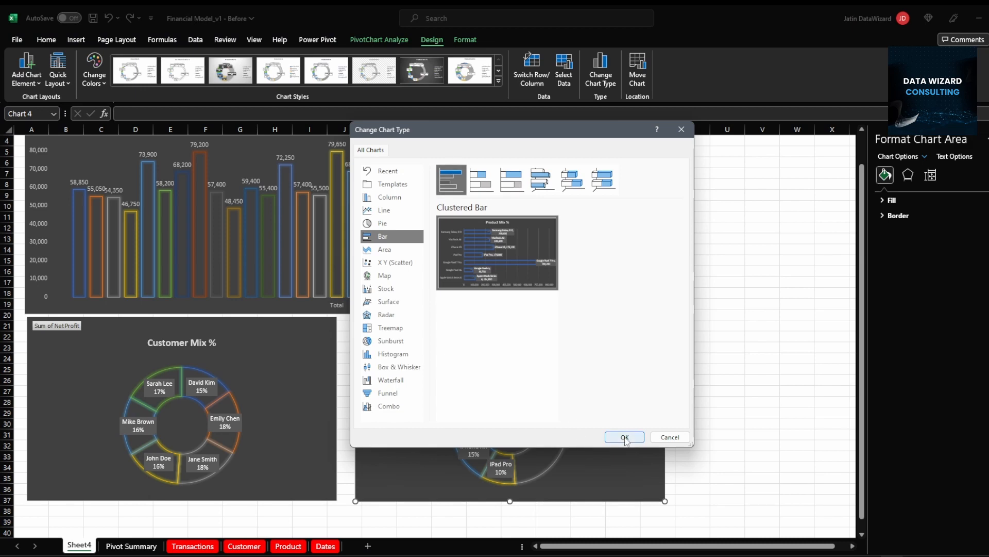
click(625, 437)
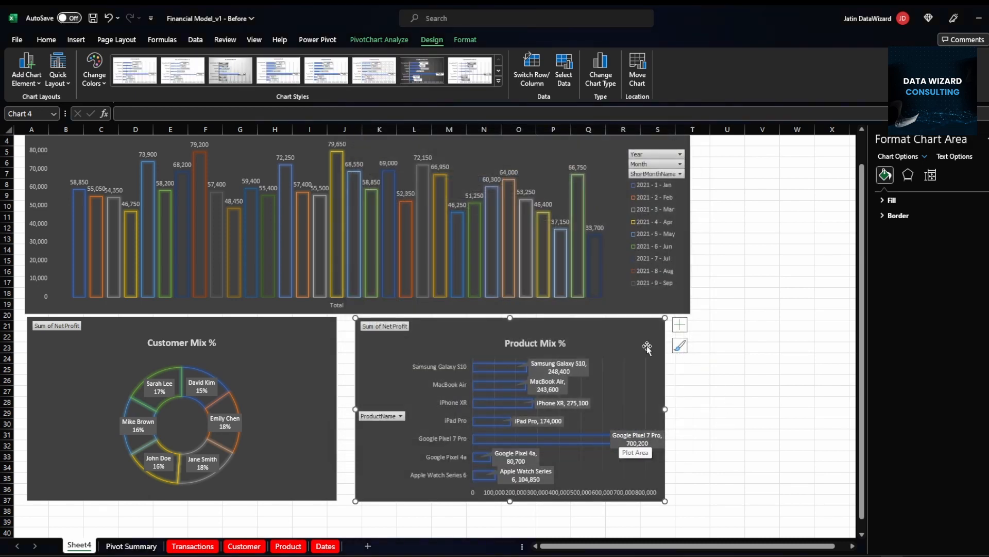
Remove the category name from the Product Mix % data labels so that they contain only the value
click(680, 325)
click(766, 371)
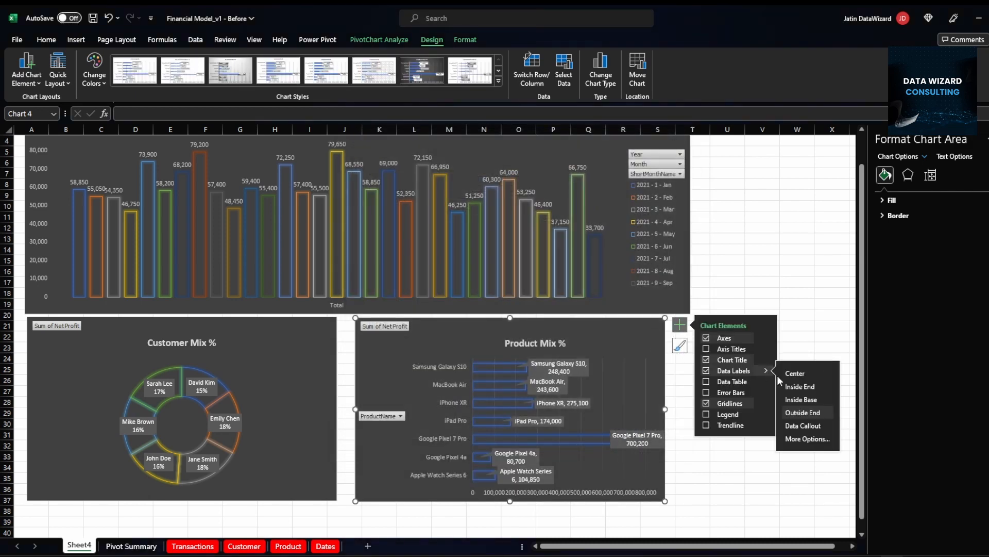
click(808, 438)
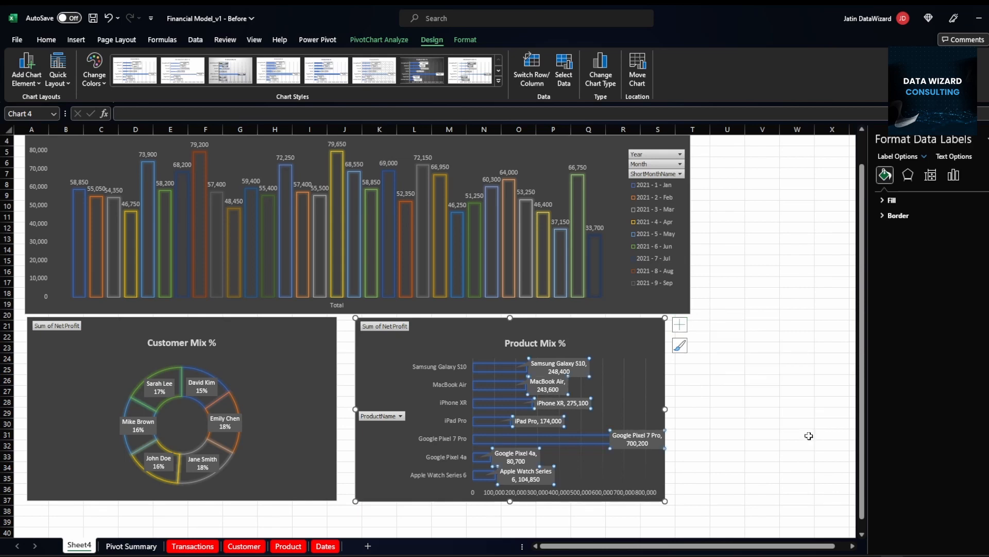
click(951, 175)
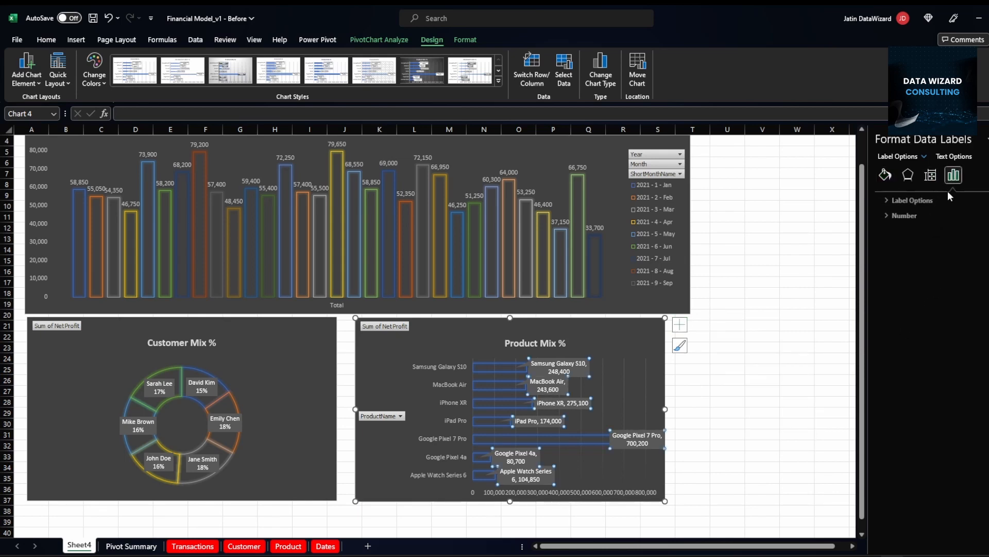
click(887, 201)
click(896, 252)
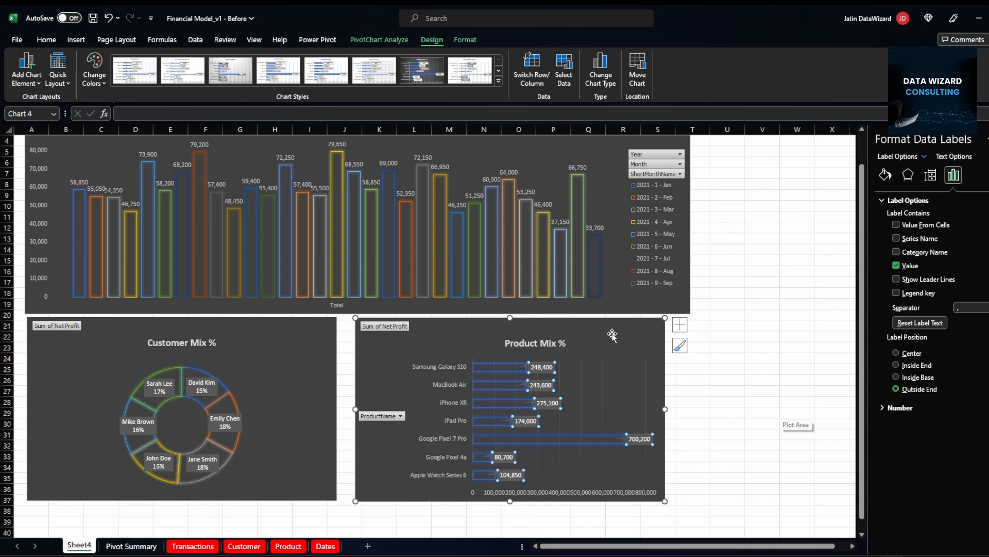
Remove the gridlines and the primary horizontal axis from the Product Mix % chart
click(681, 324)
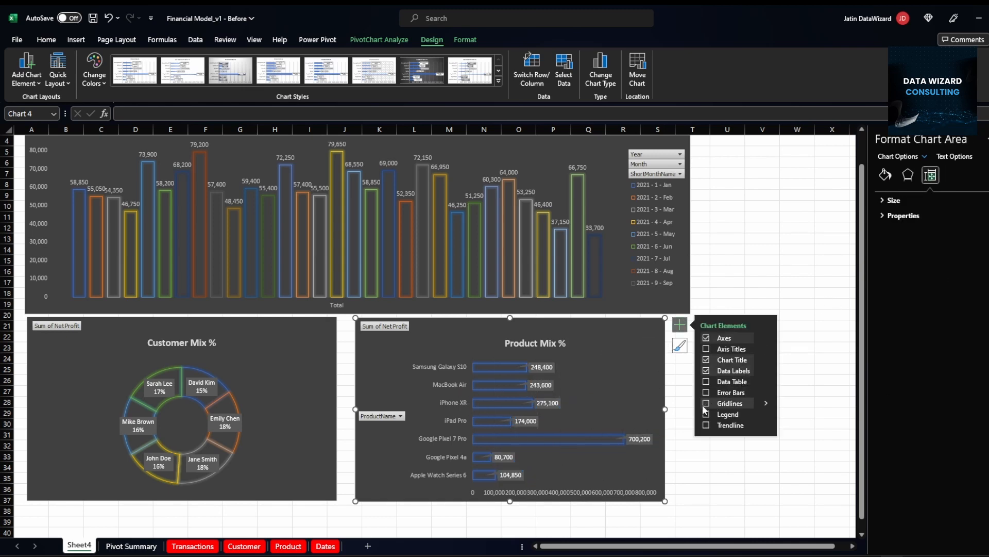
click(750, 281)
click(514, 366)
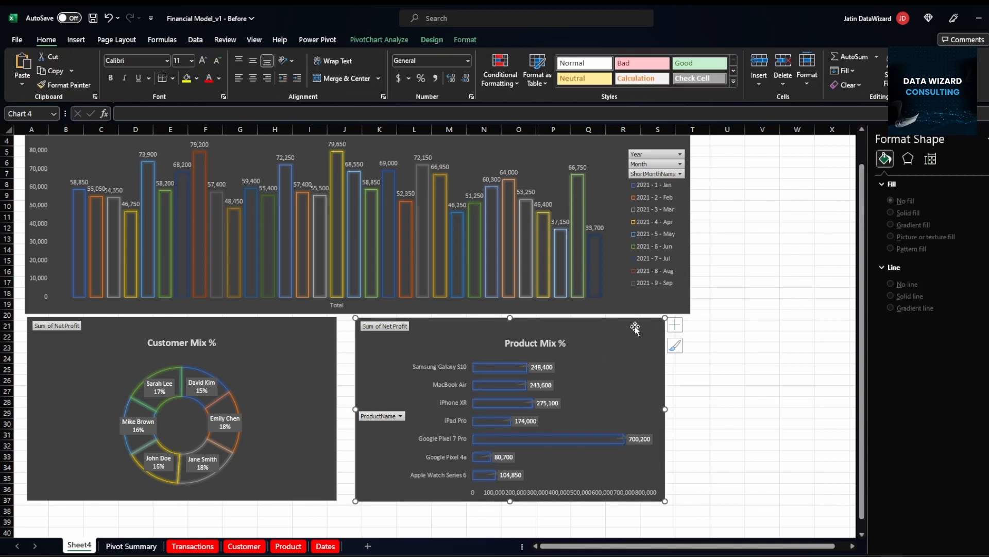
click(635, 326)
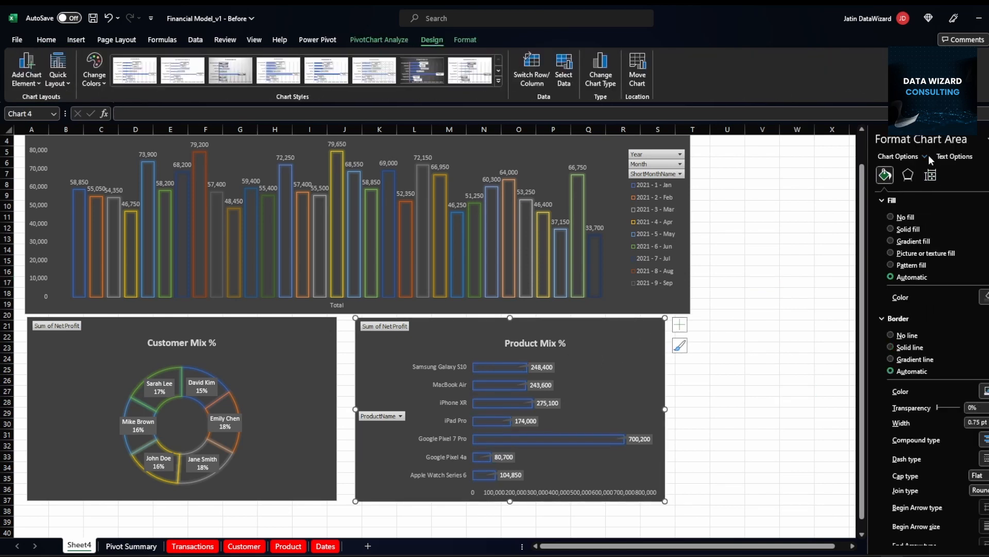
click(680, 325)
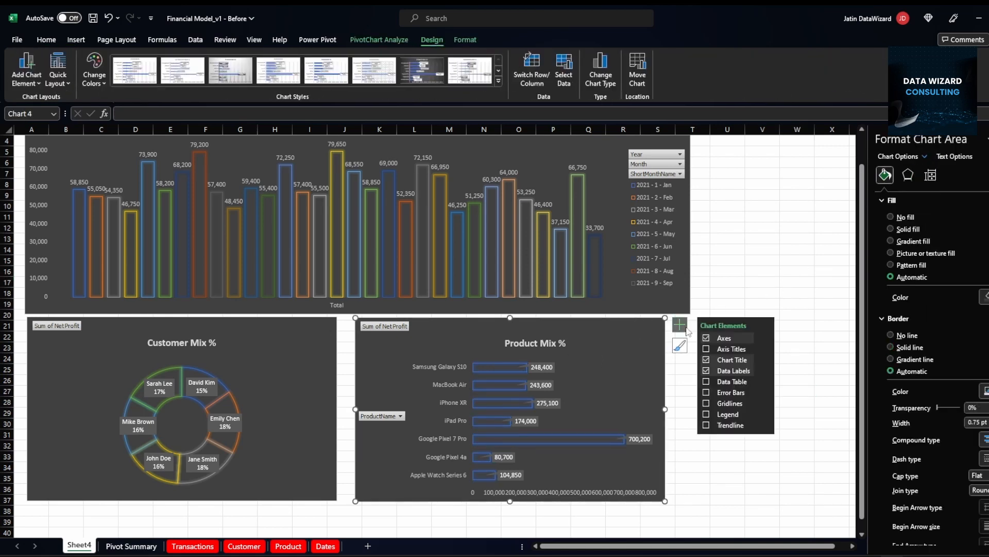
click(765, 337)
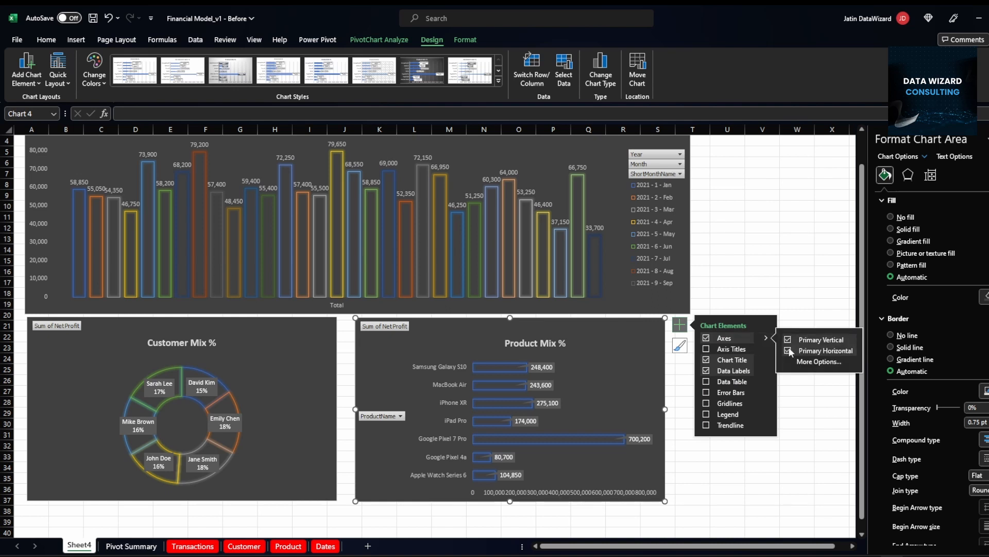
click(787, 350)
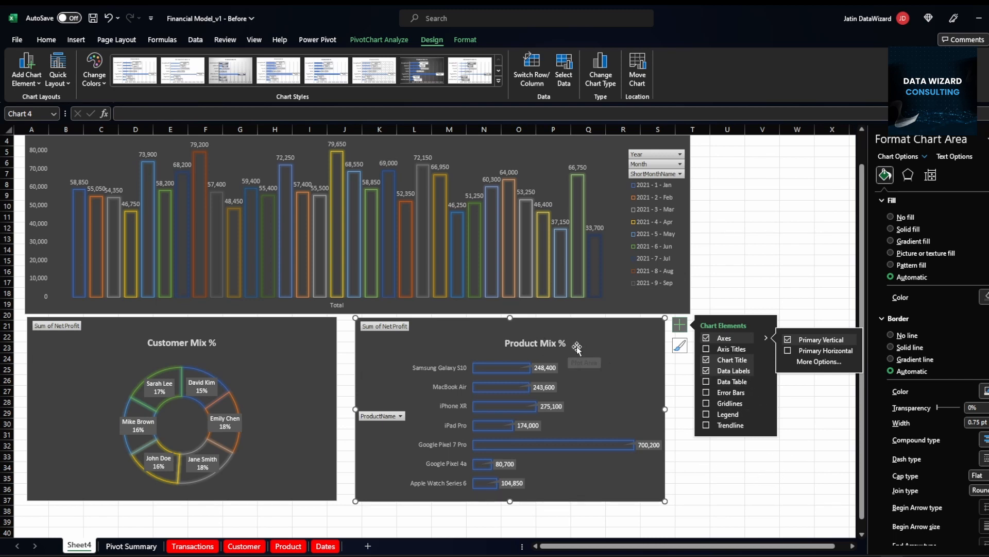
click(783, 464)
click(646, 381)
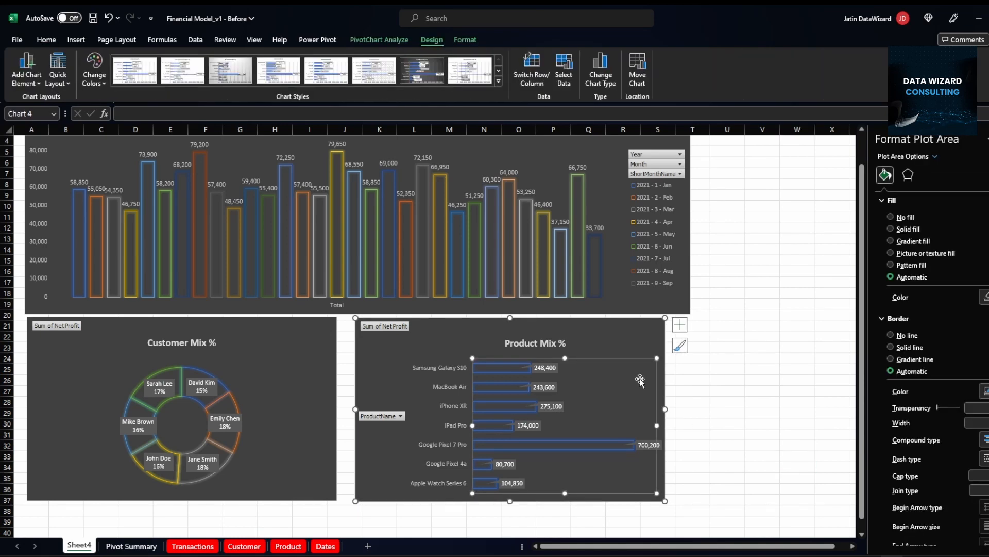
Move the Product Mix % chart directly against the Customer Mix % chart, leaving only a narrow gap
drag(643, 343, 628, 343)
click(679, 347)
drag(728, 228, 725, 221)
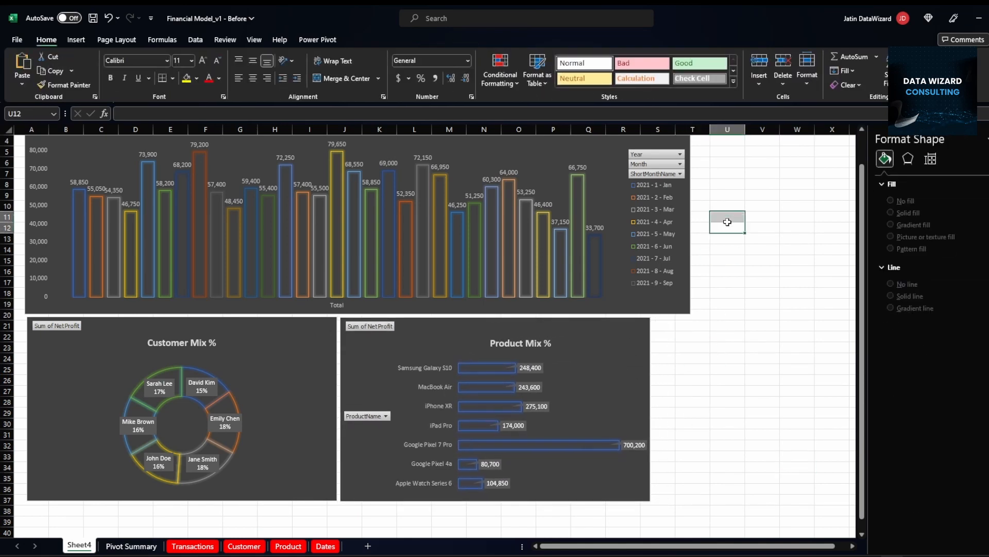
scroll(724, 221, up, 1)
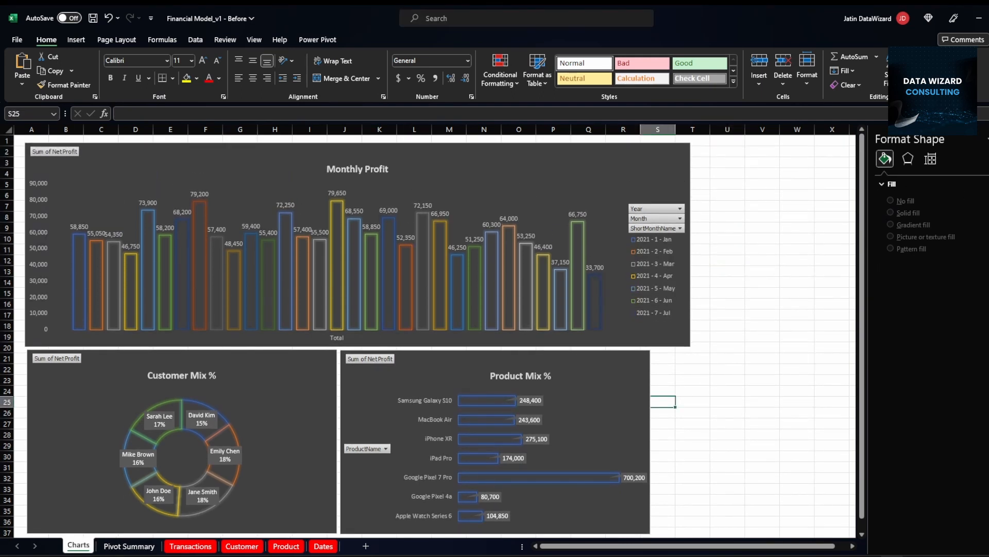
Add a slicer for the Year field of tbl_Dates from the Product Mix % chart
click(630, 352)
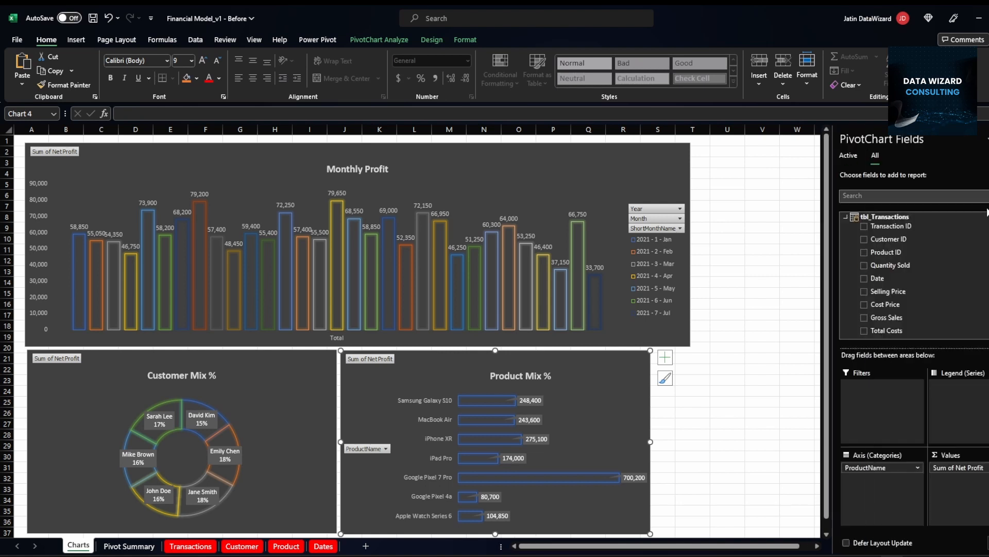
click(847, 217)
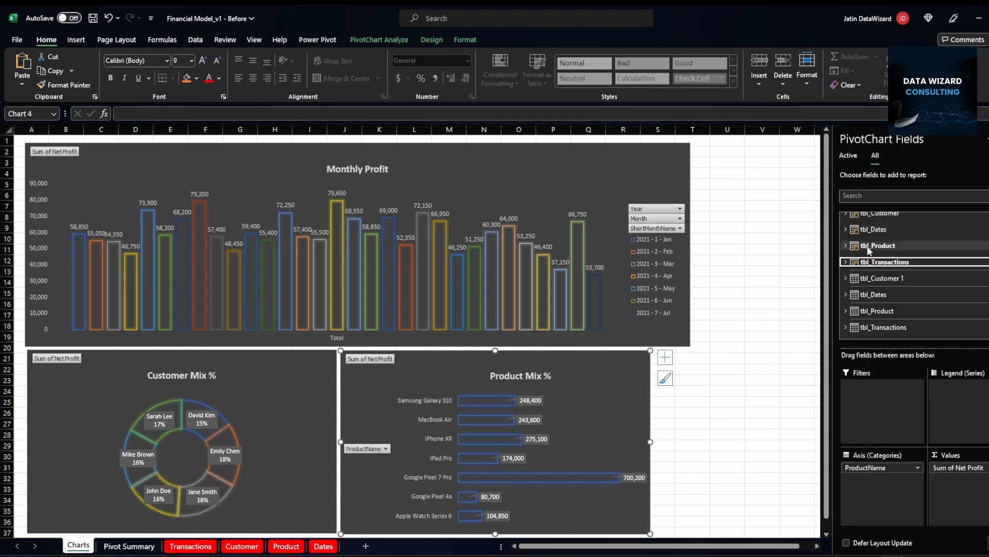
click(846, 229)
right_click(887, 253)
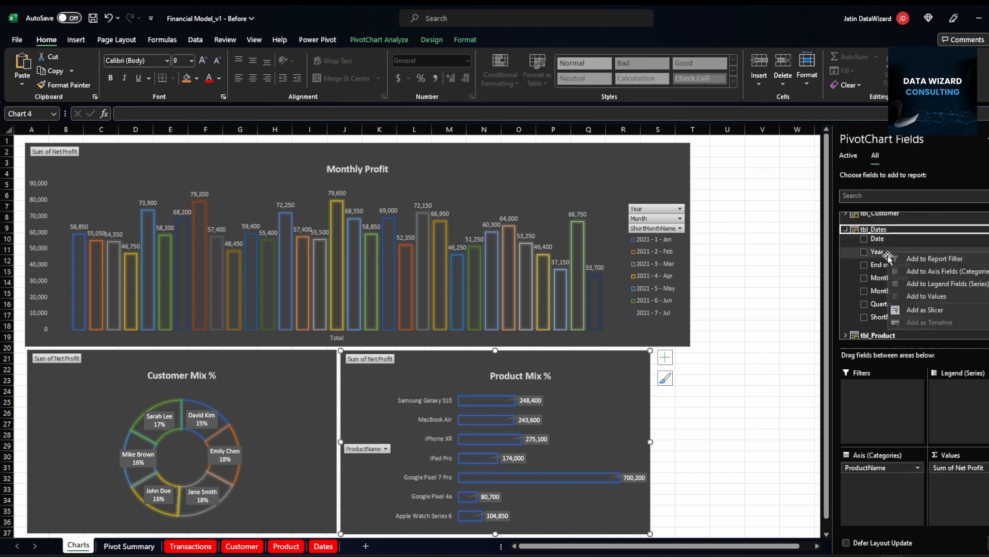
click(925, 309)
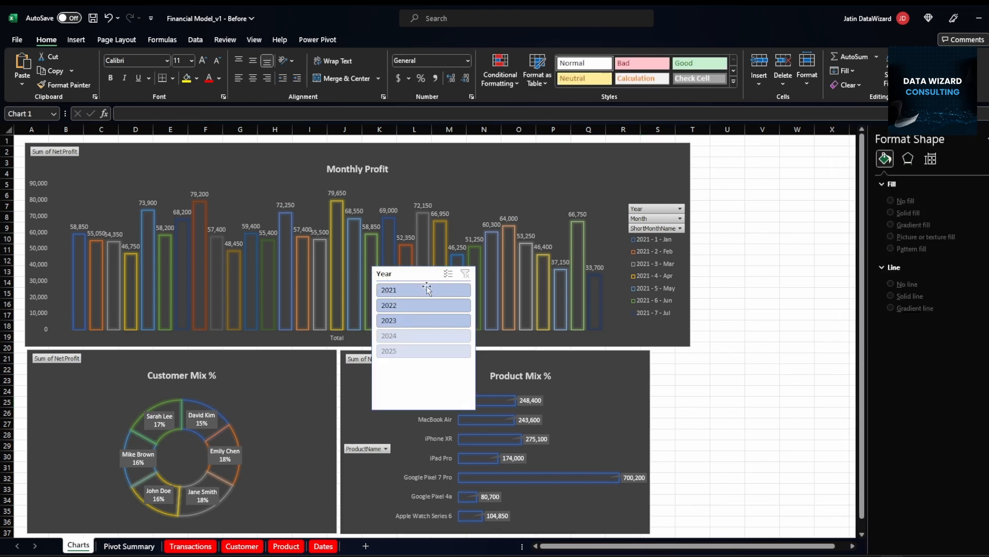
Place the Year slicer directly beside the Product Mix % chart, below the Monthly Profit chart, and shorten it to about 4.7 cm high
click(416, 278)
drag(415, 277, 696, 363)
drag(705, 497, 706, 449)
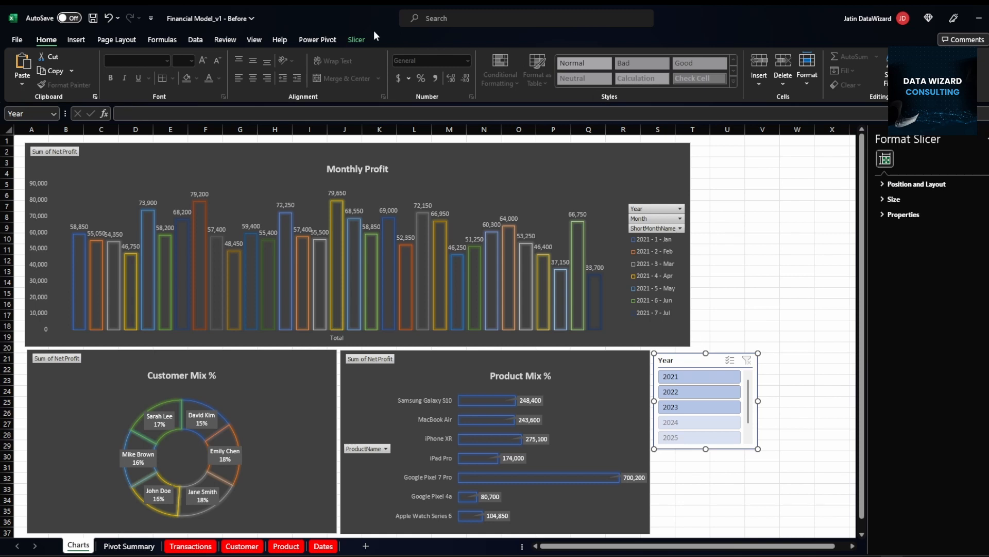
Apply the light gray slicer style to the Year slicer
click(356, 39)
click(165, 71)
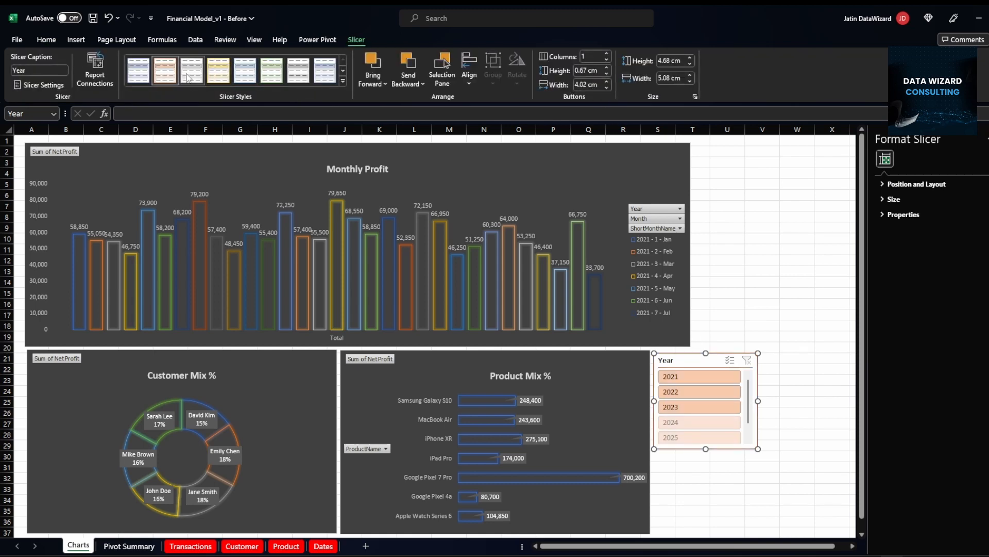
click(187, 77)
click(727, 325)
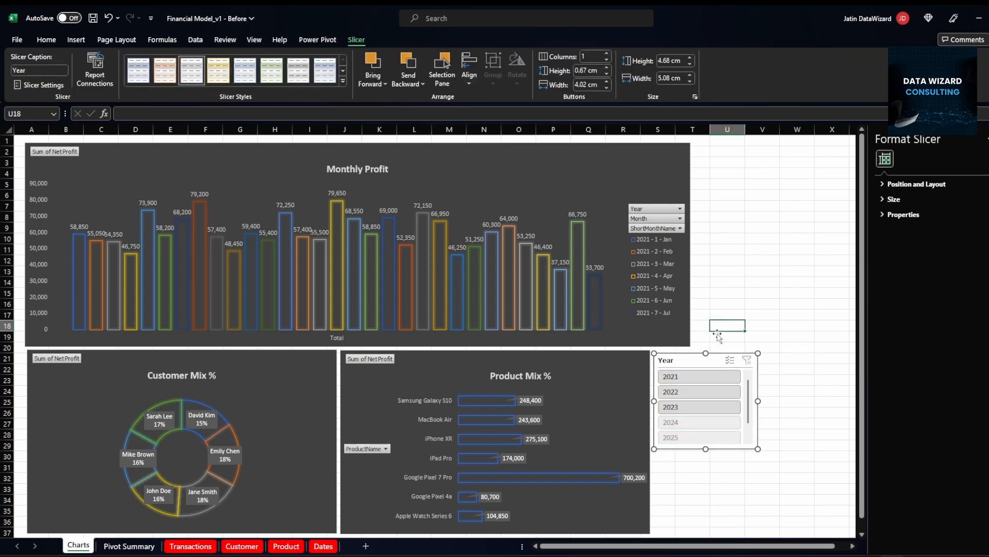
Test the Year slicer by filtering to 2021, 2022 and 2023 in turn, then return it to 2021
click(701, 380)
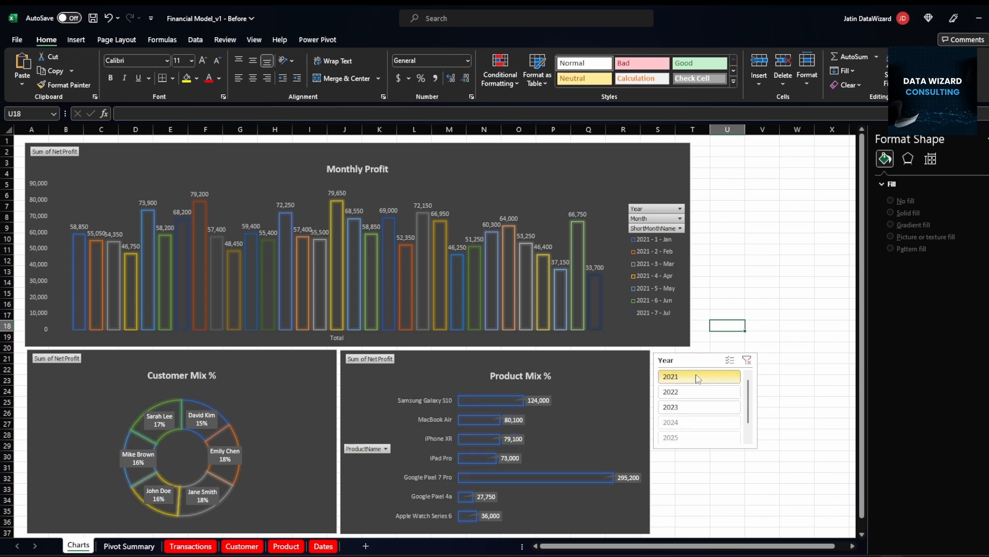
click(692, 393)
click(697, 408)
click(702, 380)
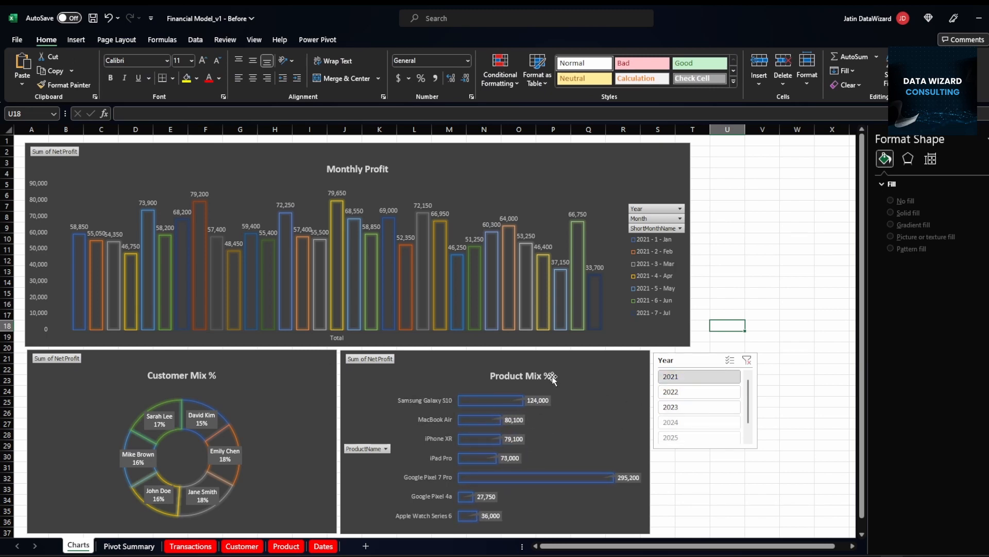
Connect the Year slicer to Chart 1 and Chart 2 on the Charts sheet as well, through its report connections
right_click(692, 364)
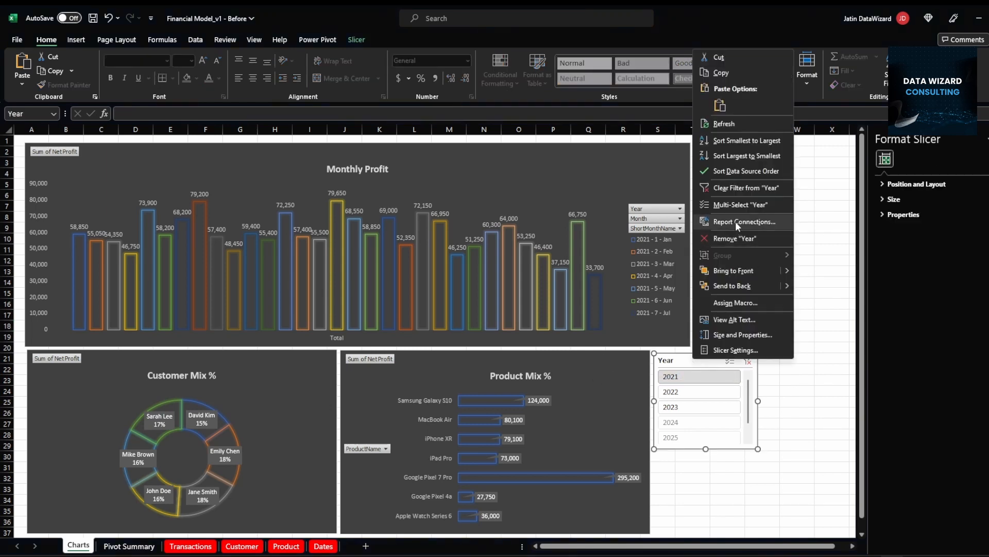
click(729, 220)
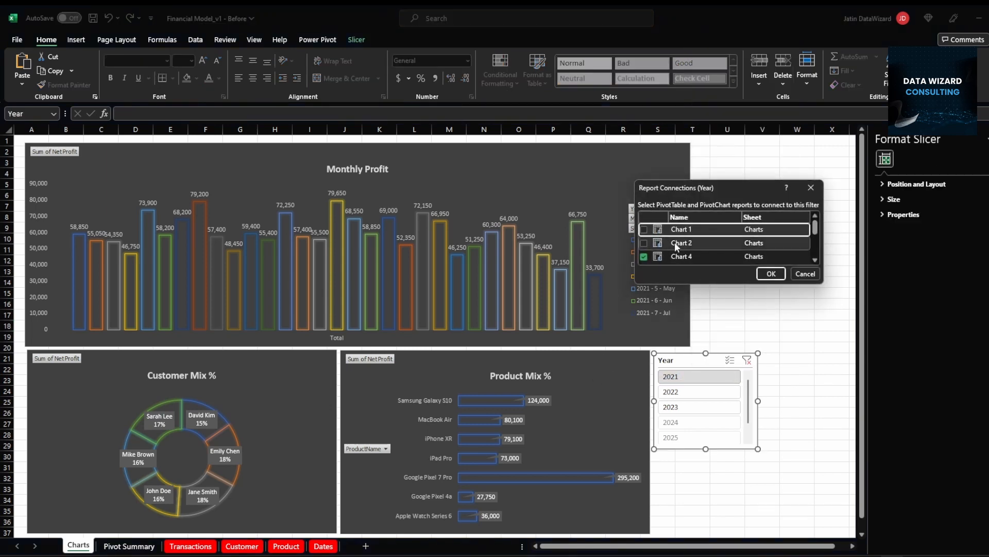
drag(711, 286, 710, 343)
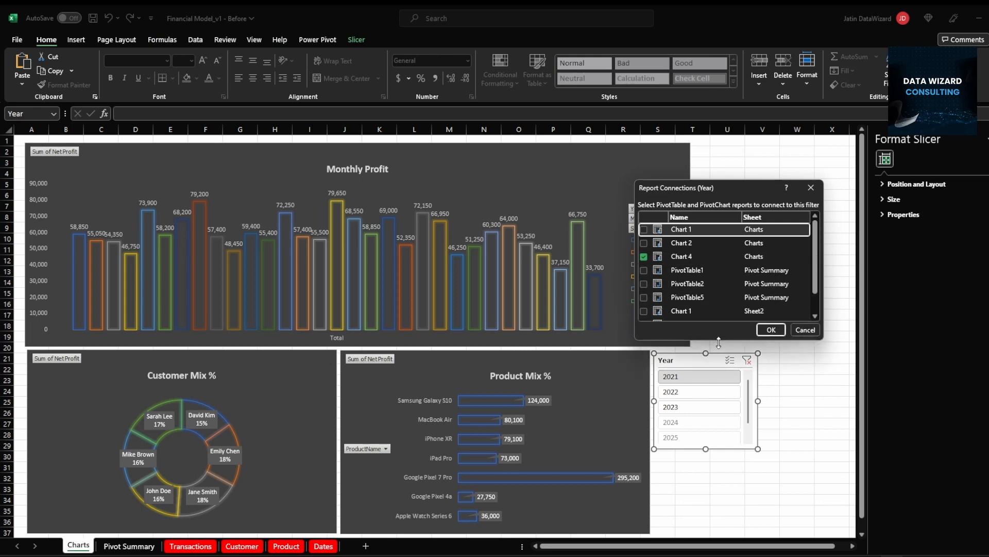
click(644, 230)
click(645, 243)
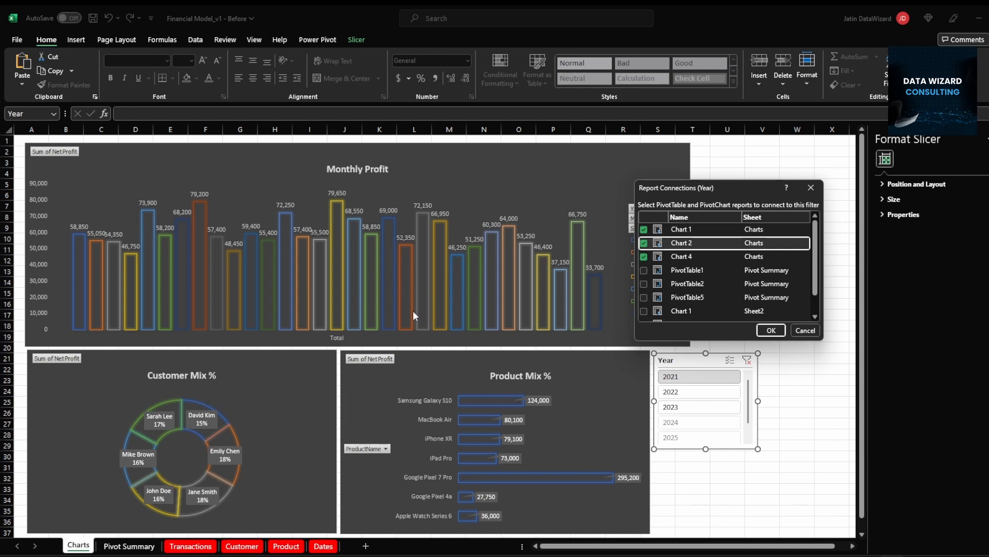
click(771, 330)
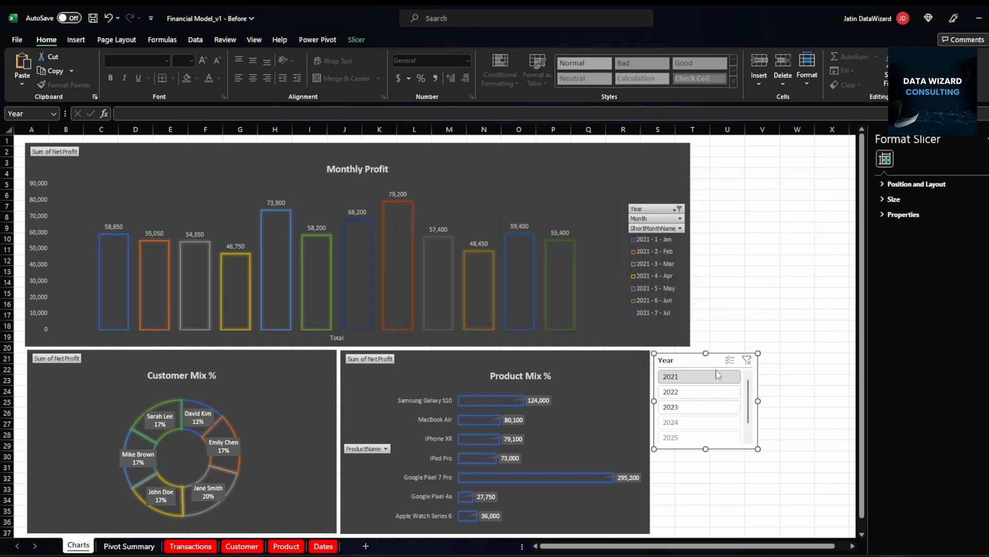
Switch the Year slicer through 2022, 2023 and 2021, then filter all three charts to 2023 and examine them
click(687, 392)
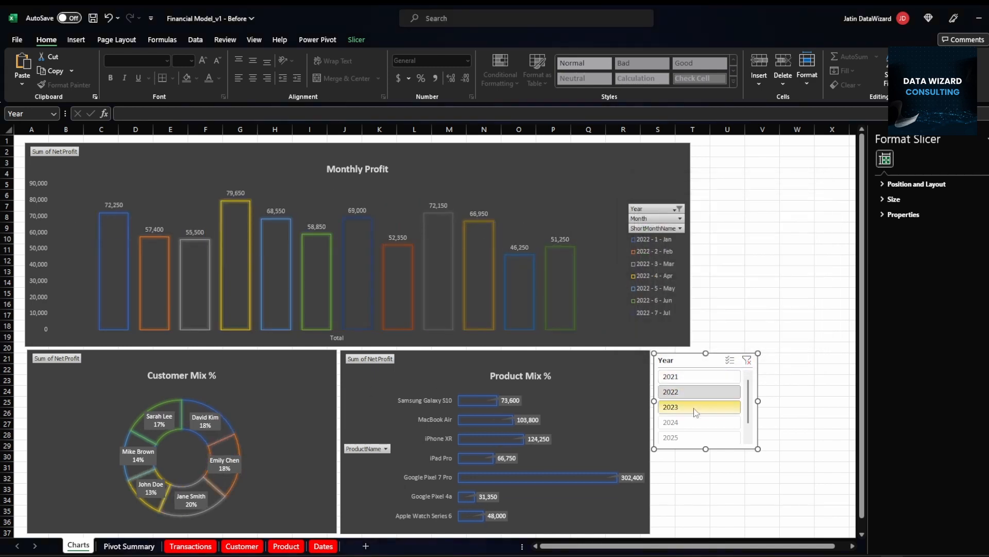
click(694, 407)
click(703, 382)
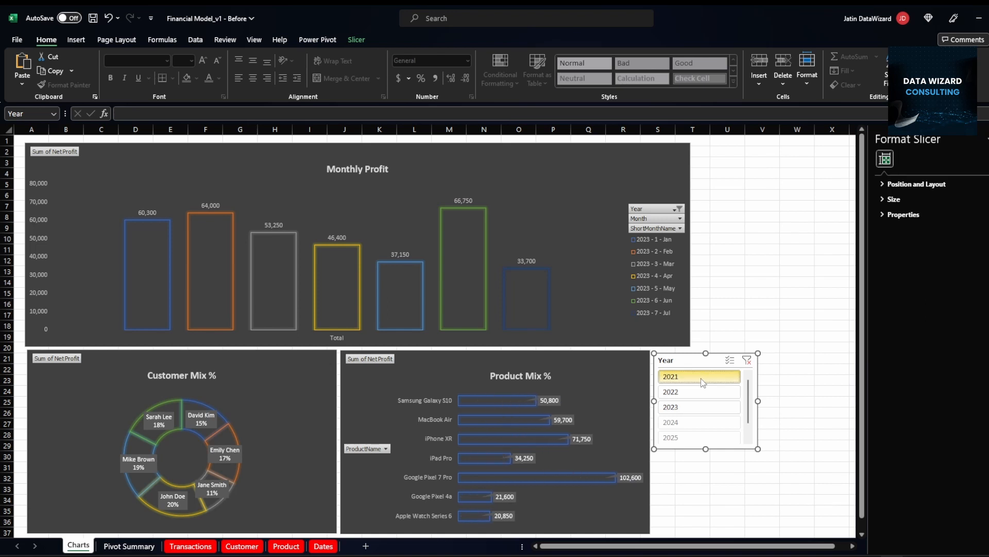
click(703, 406)
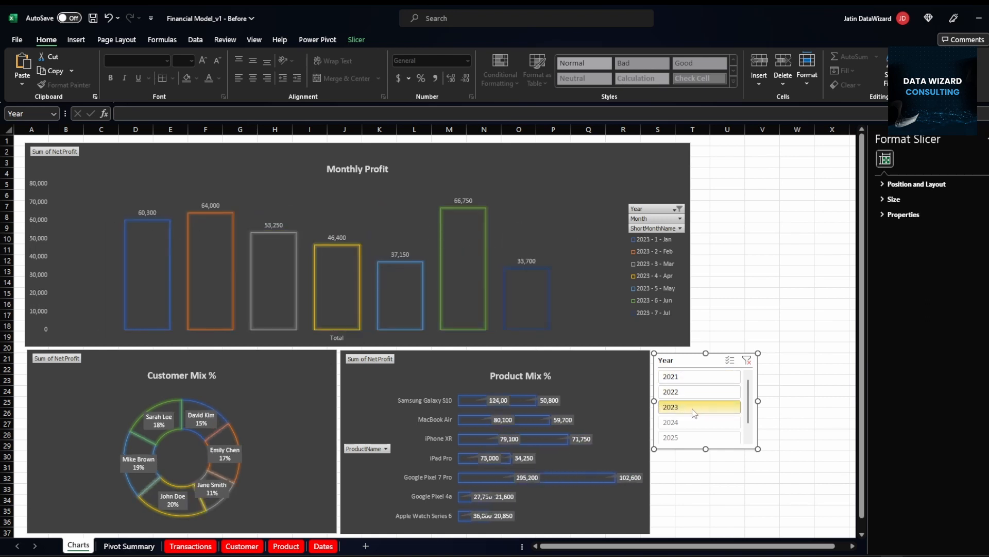
mouse_move(455, 212)
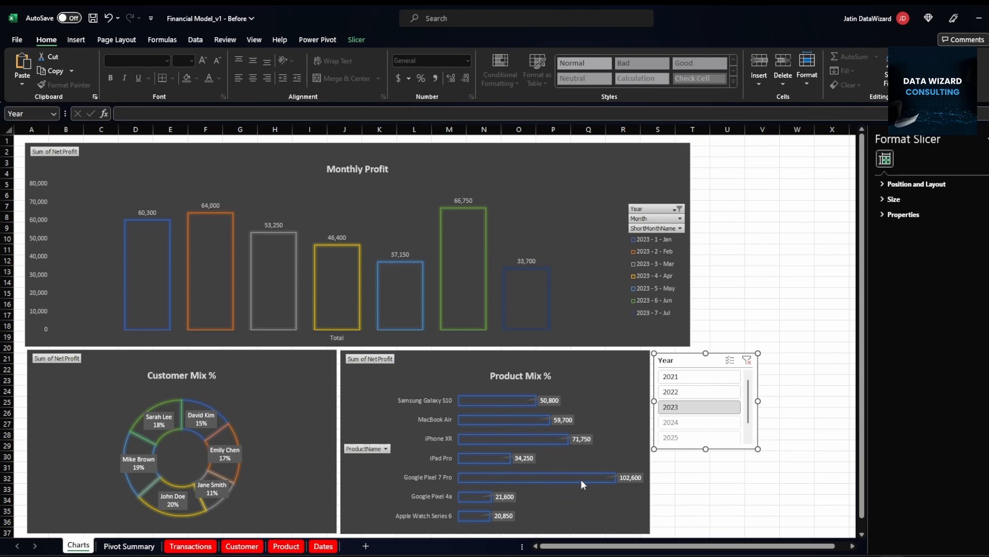
mouse_move(464, 480)
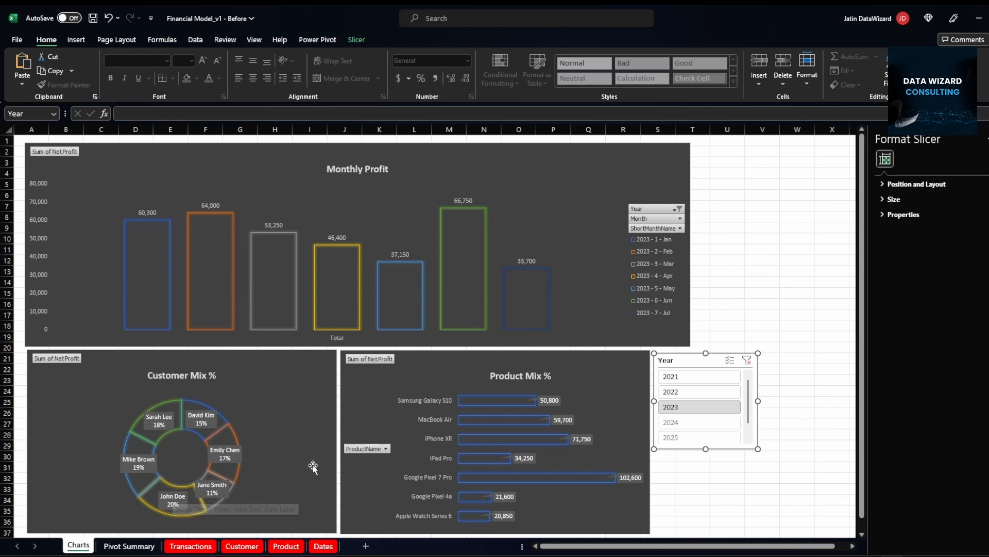
mouse_move(502, 421)
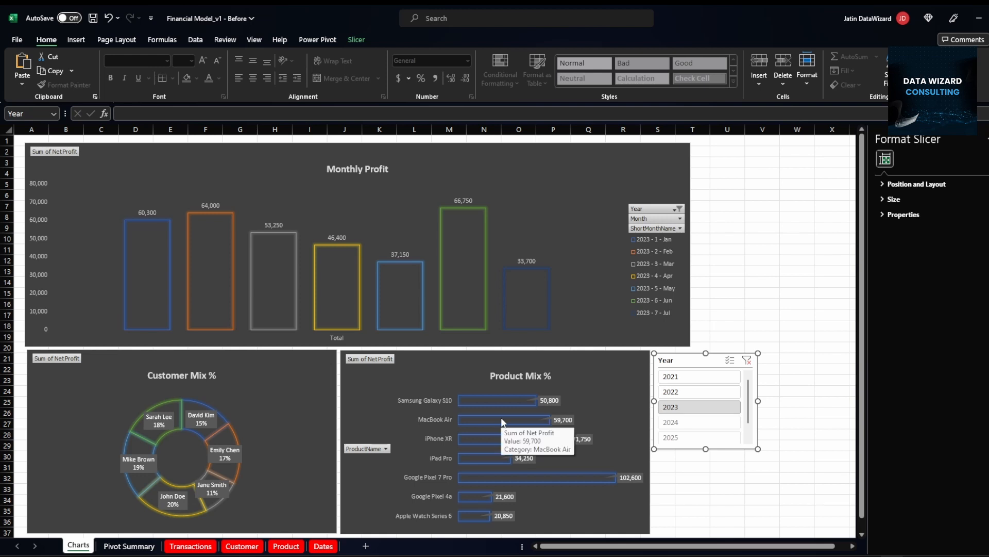